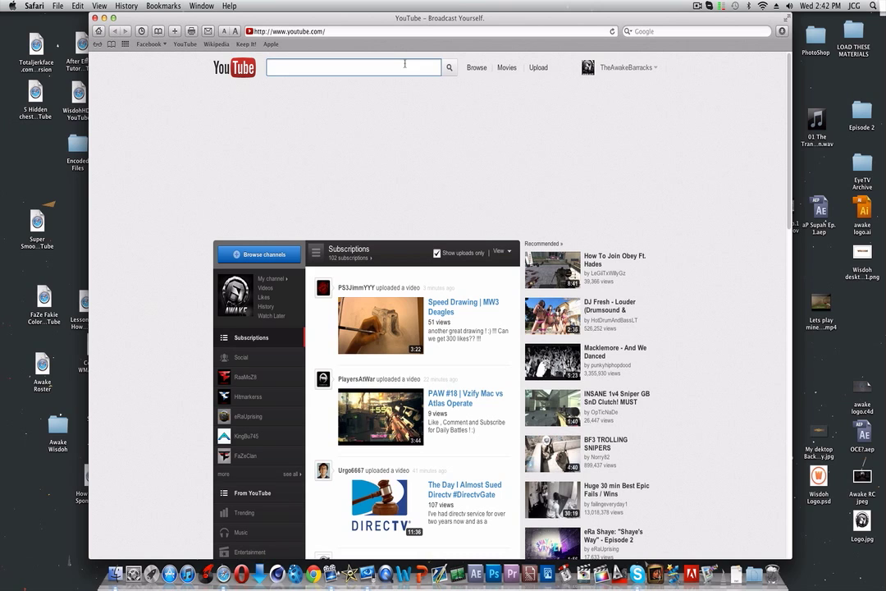
# Step: Search YouTube for wisdohhd, open the matching channel and examine the background artwork on both sides of its feed
pyautogui.write('wisdsohhd')
pyautogui.press('Return')
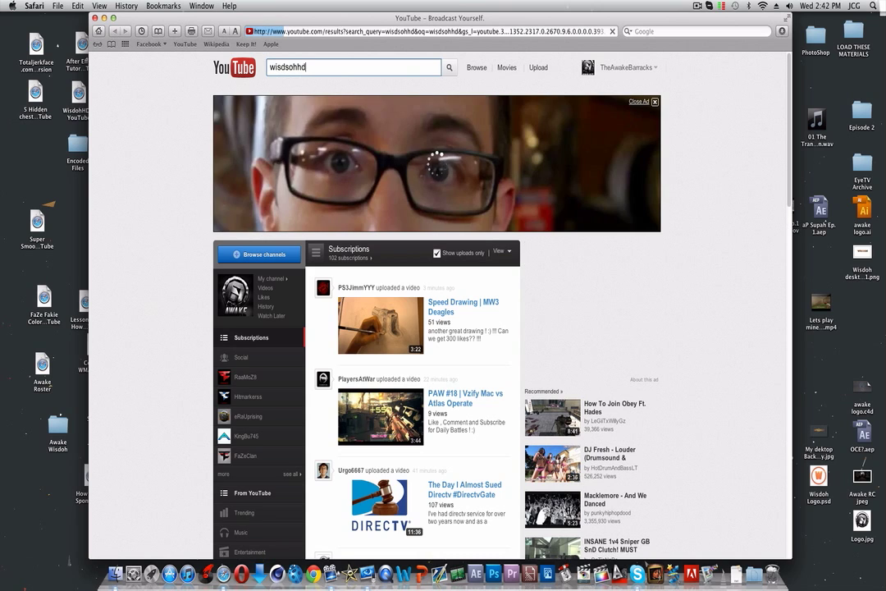
pyautogui.doubleClick(370, 68)
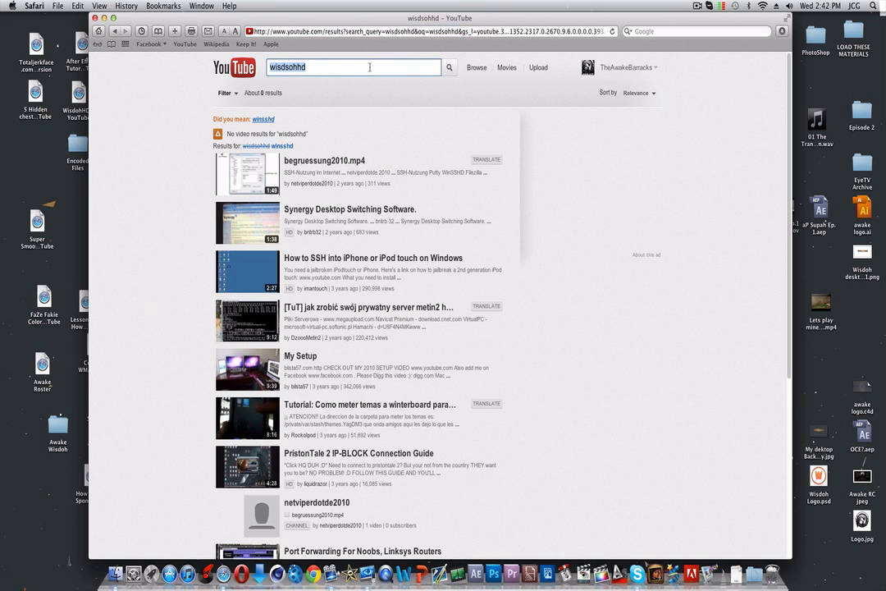
pyautogui.write('wisdohhd')
pyautogui.press('Return')
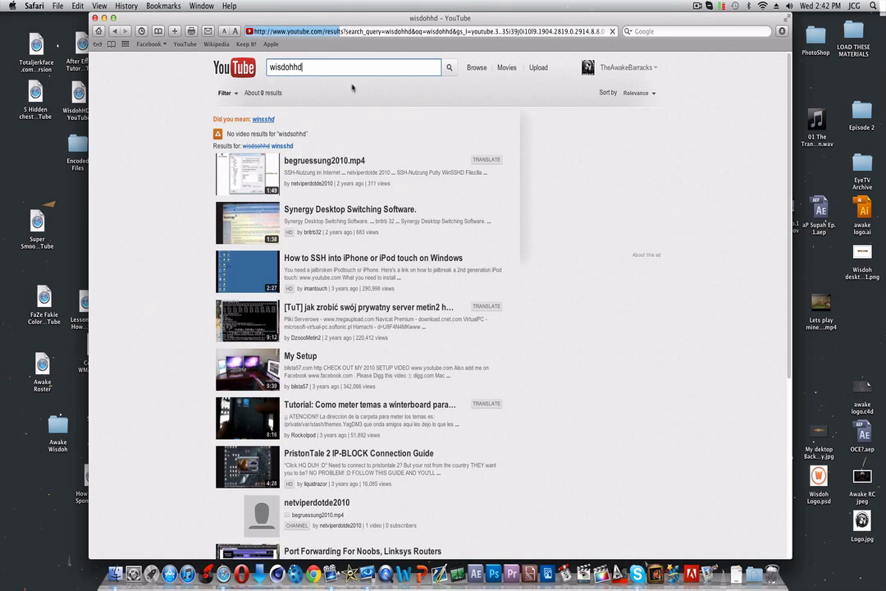
pyautogui.click(263, 205)
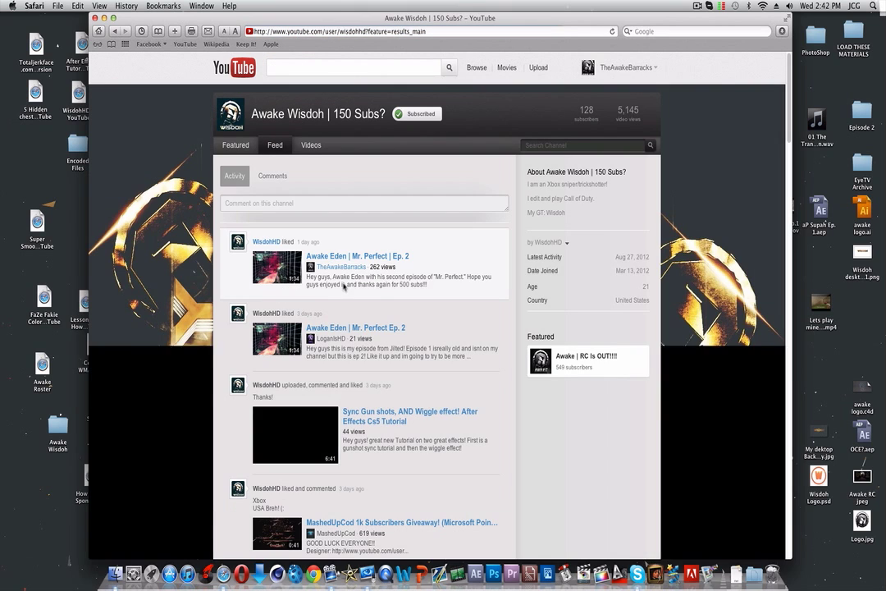
pyautogui.scroll(-3, 790, 139)
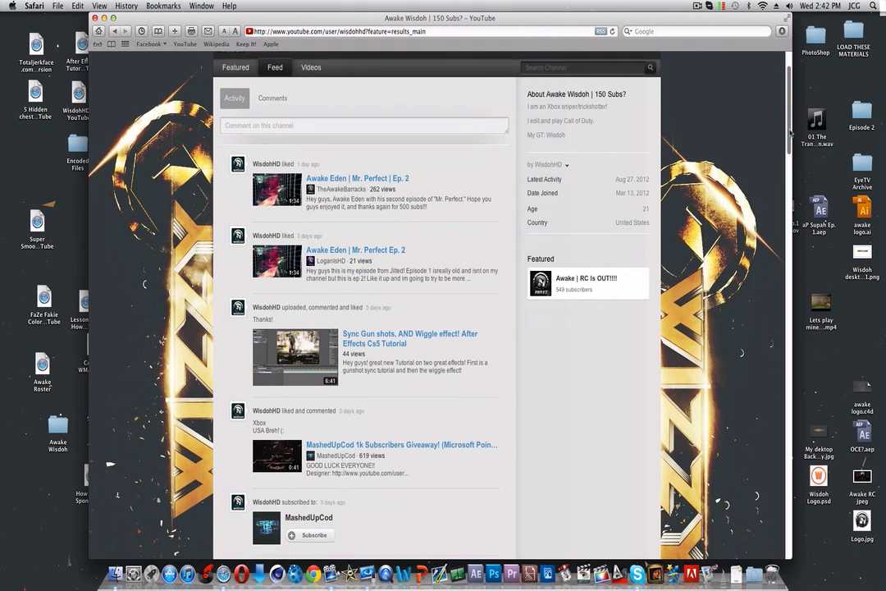
pyautogui.scroll(-1, 790, 139)
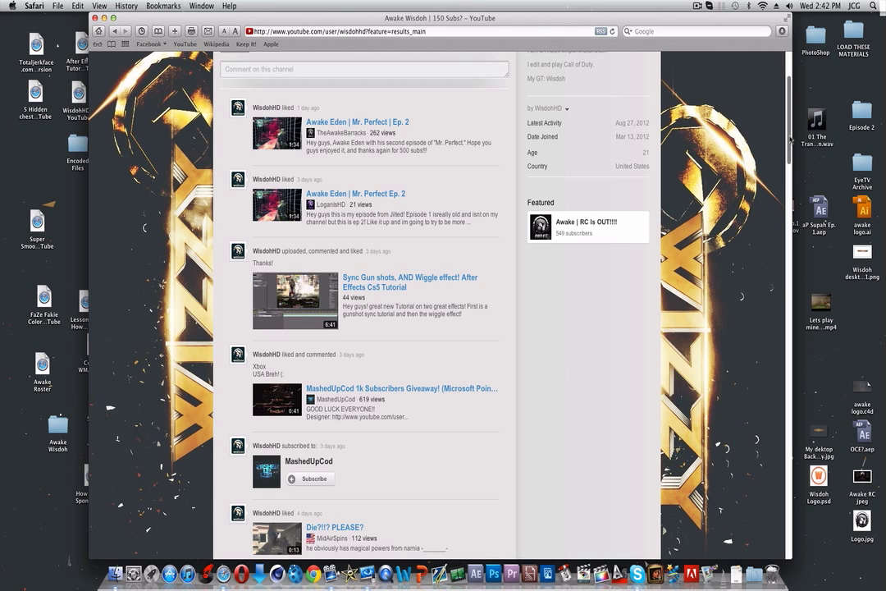
pyautogui.scroll(-1, 790, 140)
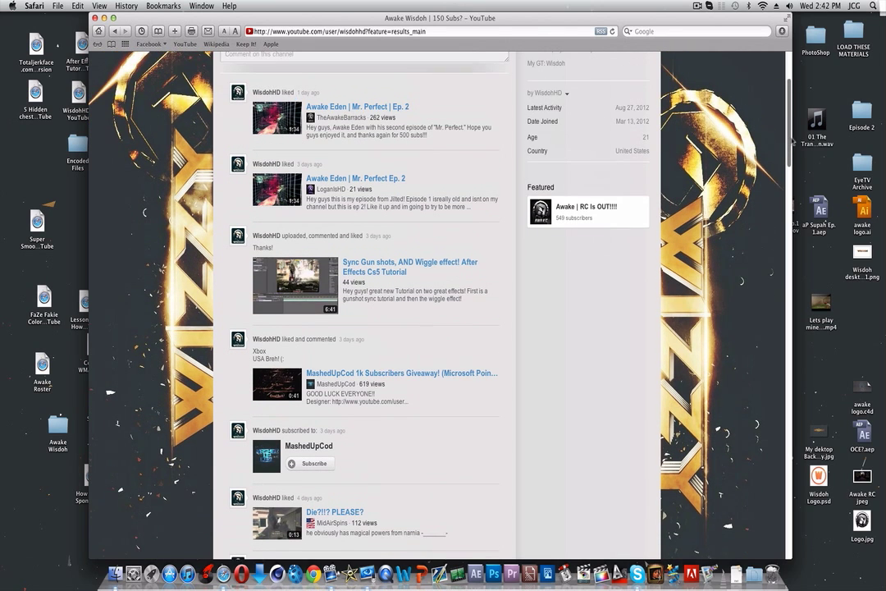
pyautogui.scroll(1, 792, 142)
pyautogui.scroll(8, 793, 139)
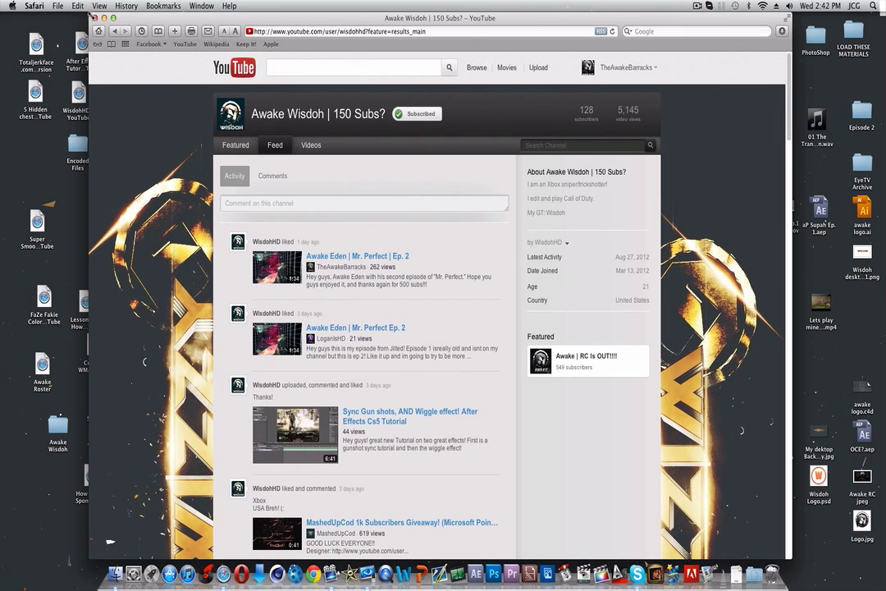
# Step: Clear the browser and EyeTV windows off the desktop, then launch Cinema 4D with the Repeating Text.c4d project
pyautogui.click(94, 18)
pyautogui.moveTo(413, 168); pyautogui.dragTo(403, 161)
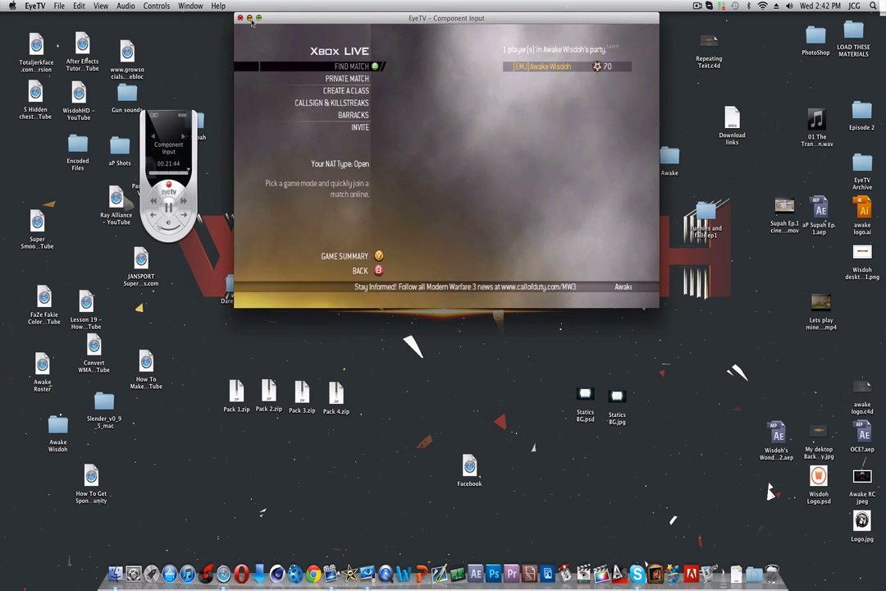
pyautogui.click(249, 18)
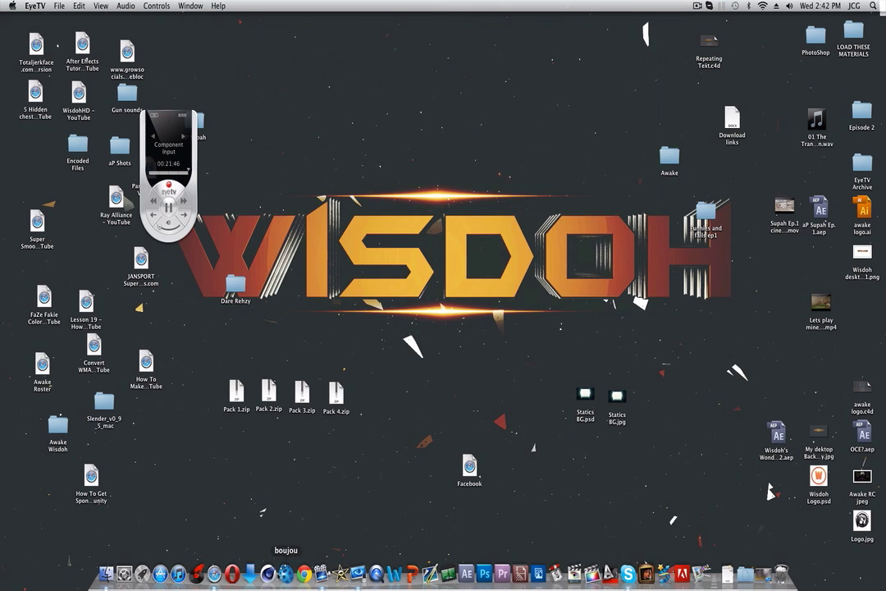
pyautogui.click(267, 574)
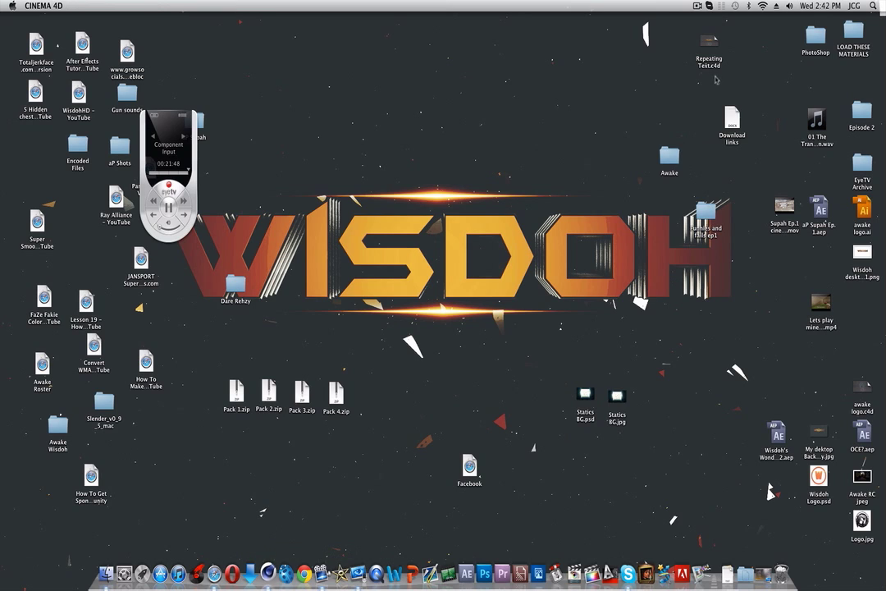
pyautogui.click(709, 43)
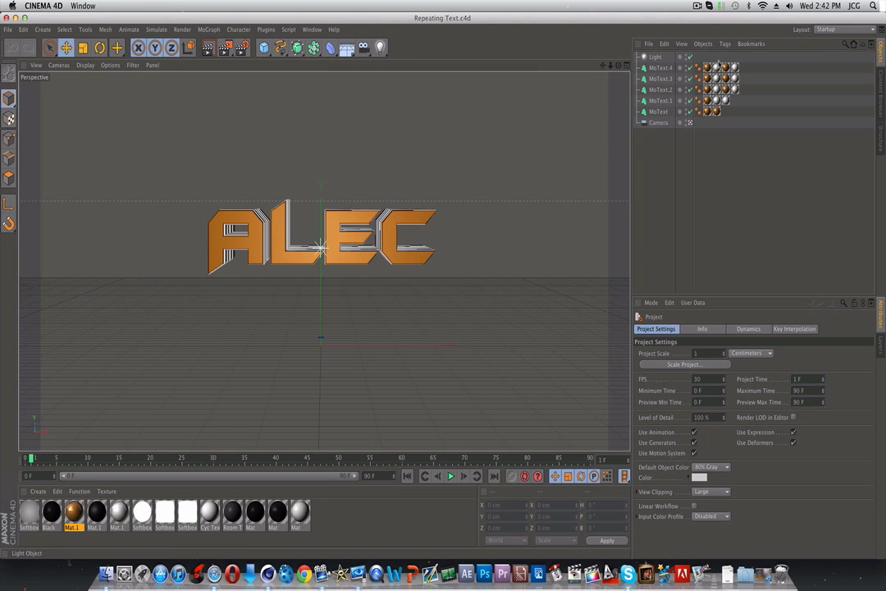
pyautogui.click(697, 5)
pyautogui.click(696, 5)
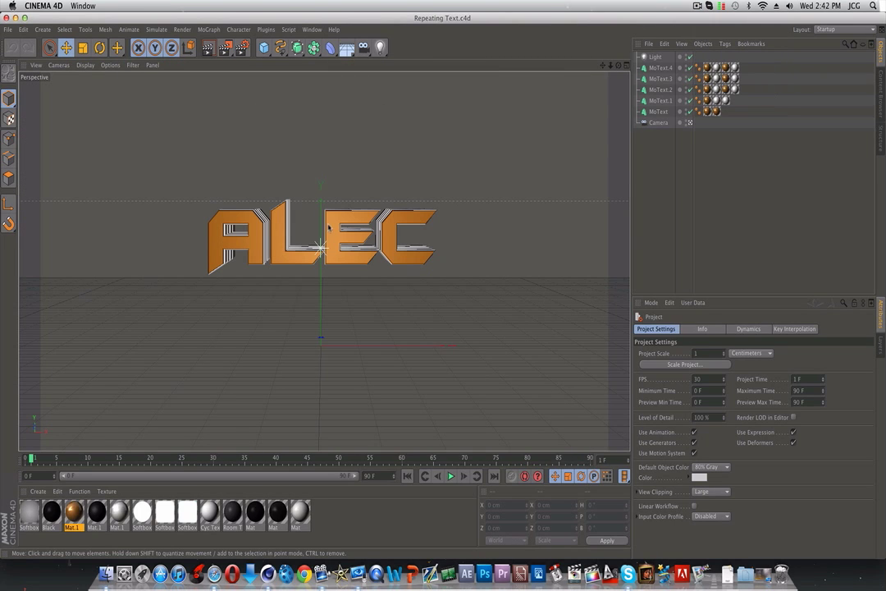
# Step: Change the text of all five MoText objects to Wisdoh
pyautogui.click(656, 113)
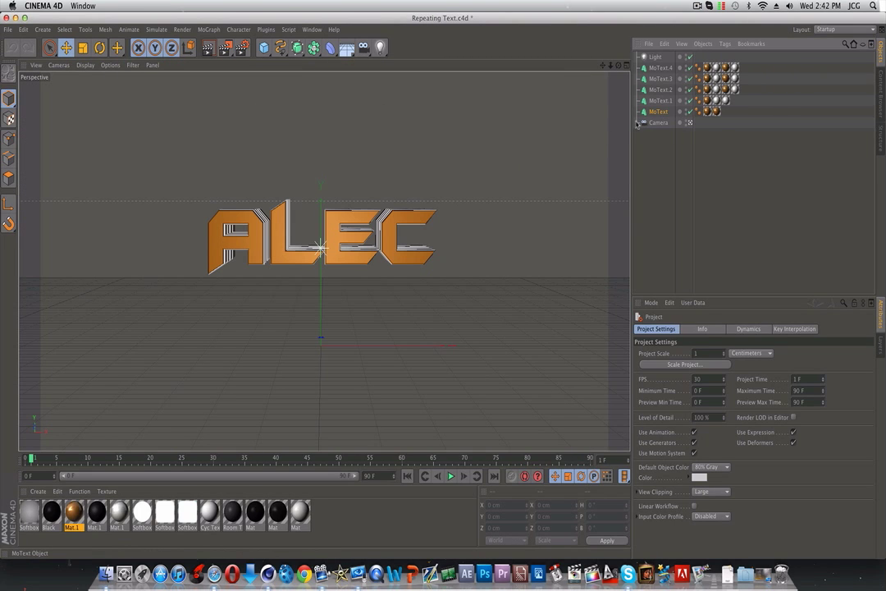
pyautogui.keyDown('shift'); pyautogui.click(662, 68); pyautogui.keyUp('shift')
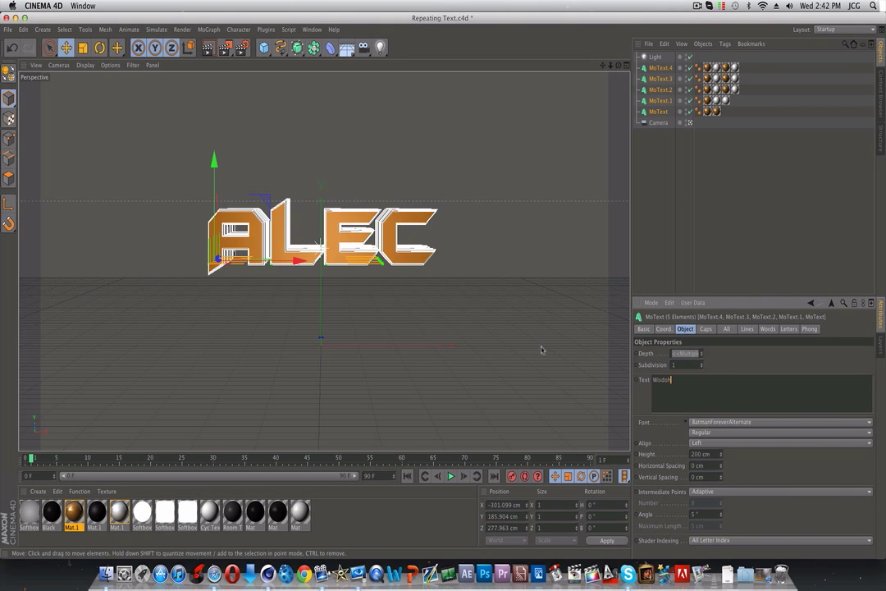
pyautogui.click(762, 216)
# Step: Move all five MoText objects together in the negative X direction to centre the word in the camera view
pyautogui.click(659, 112)
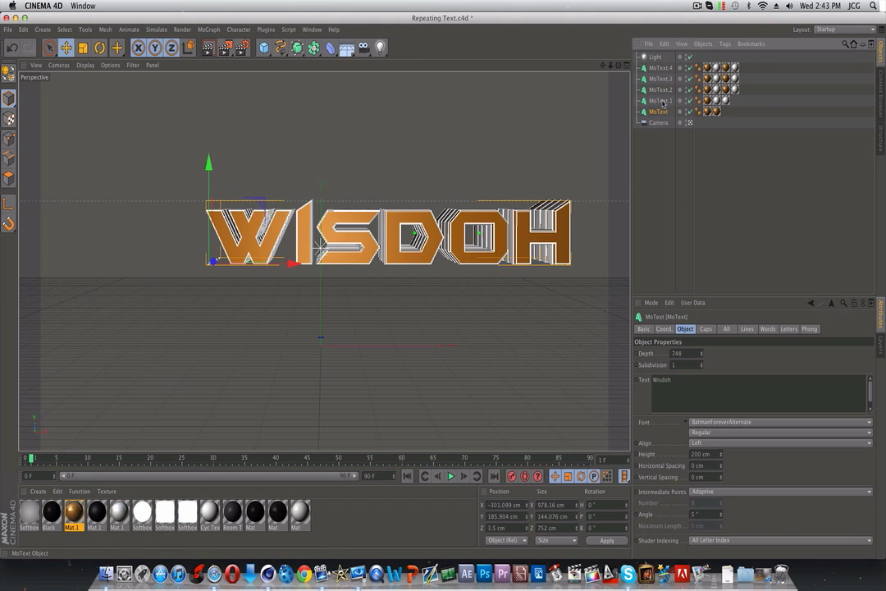
pyautogui.keyDown('shift'); pyautogui.click(661, 68); pyautogui.keyUp('shift')
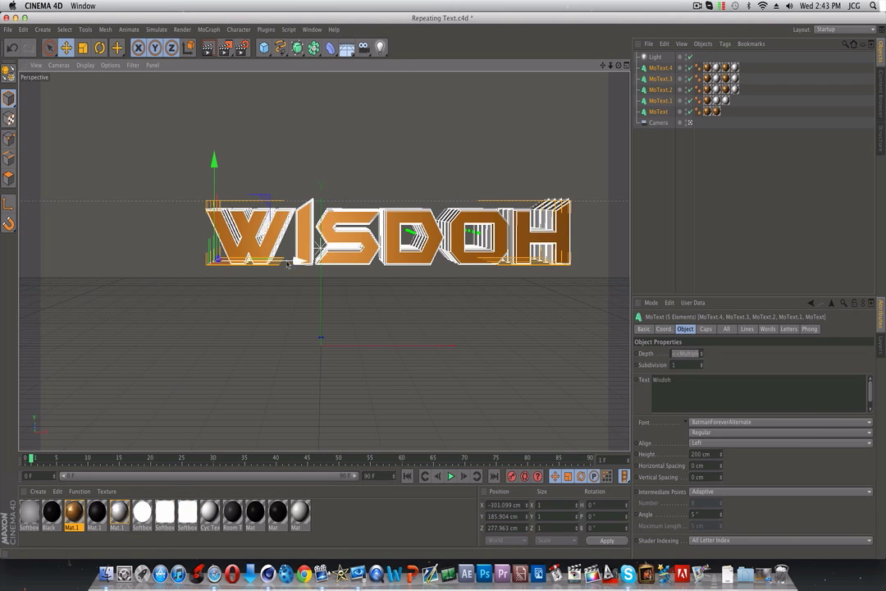
pyautogui.moveTo(289, 258); pyautogui.dragTo(237, 266)
pyautogui.click(664, 290)
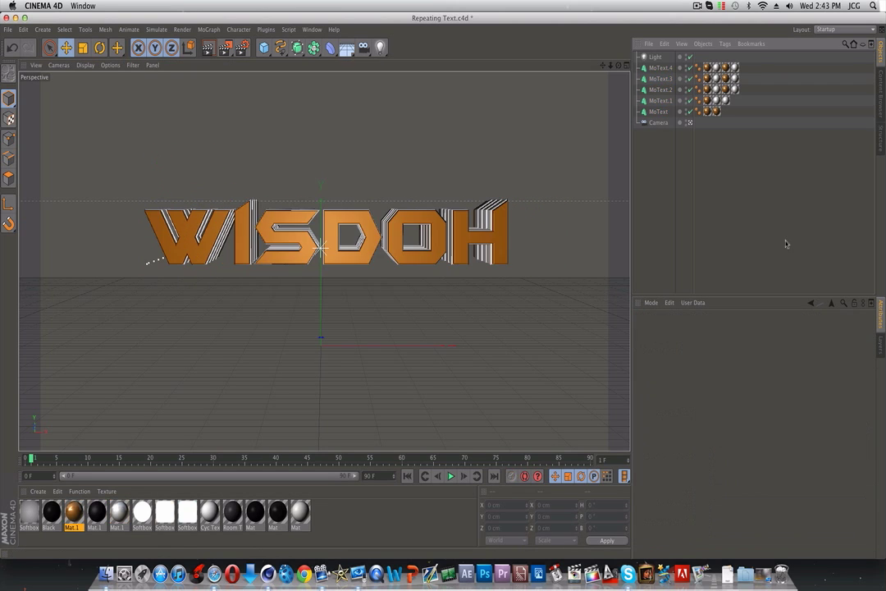
# Step: Set the render's save file to Wisdoh Tutorial text on the Desktop in the render settings
pyautogui.click(241, 47)
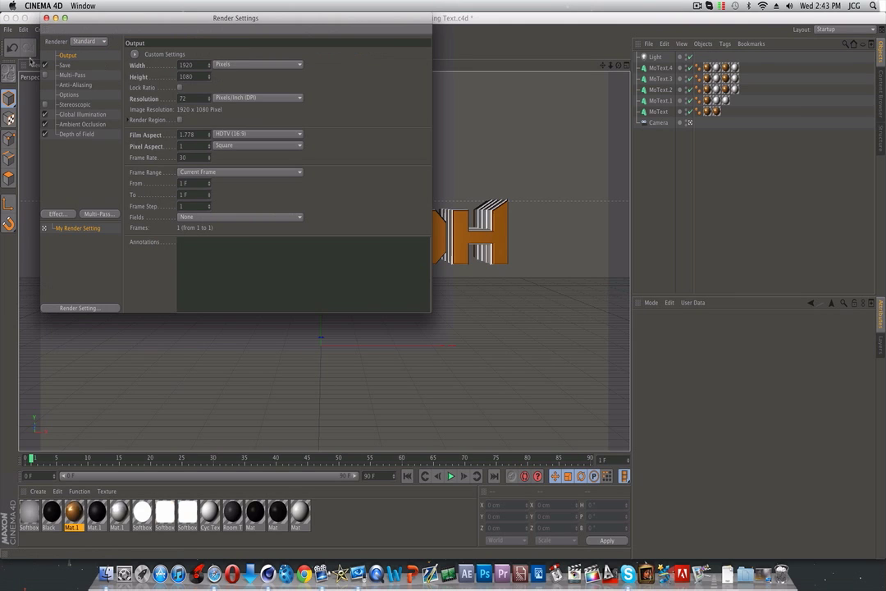
pyautogui.click(70, 66)
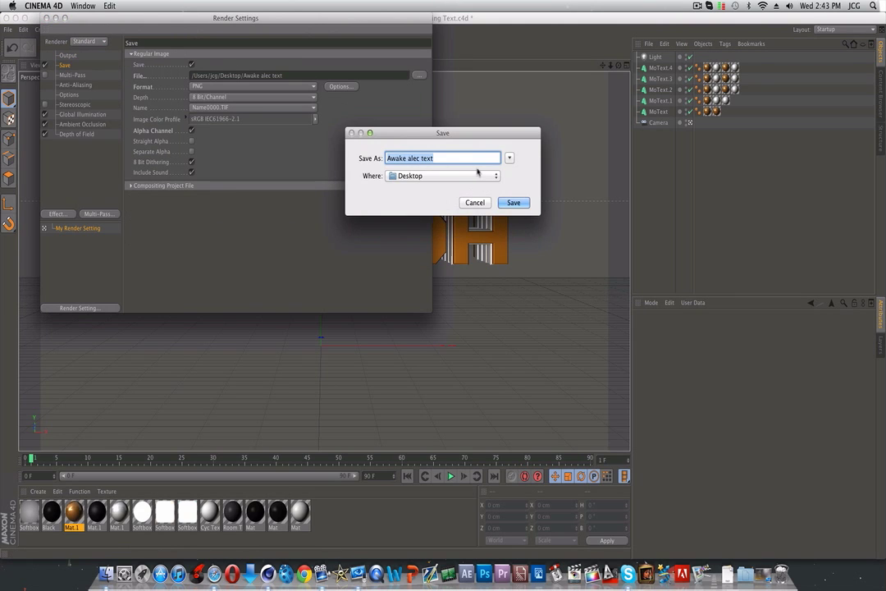
pyautogui.write('Wisdoh Tutt')
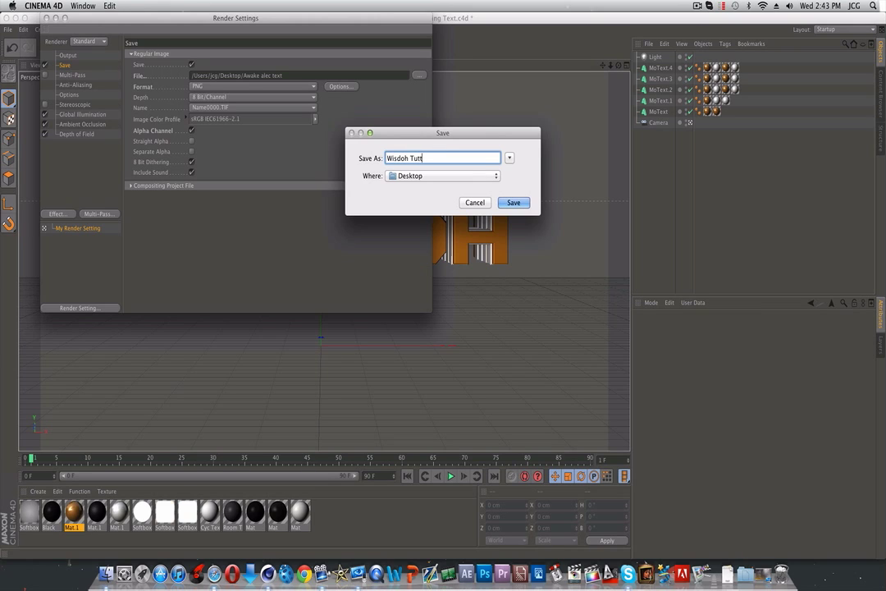
pyautogui.press('BackSpace')
pyautogui.write('orial text')
pyautogui.press('Return')
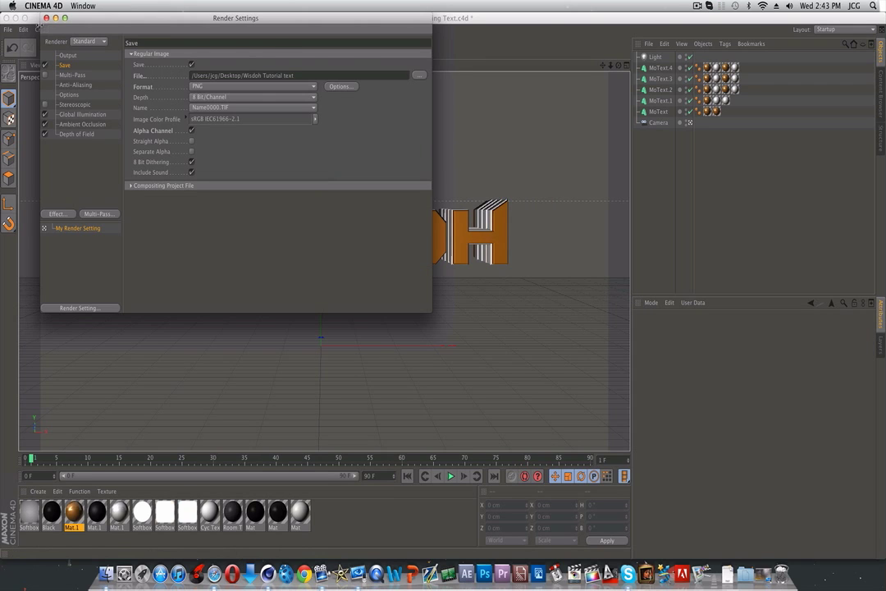
pyautogui.click(47, 18)
# Step: Render the scene to the Picture Viewer, check the finished image at 94% zoom and close the viewer
pyautogui.click(226, 48)
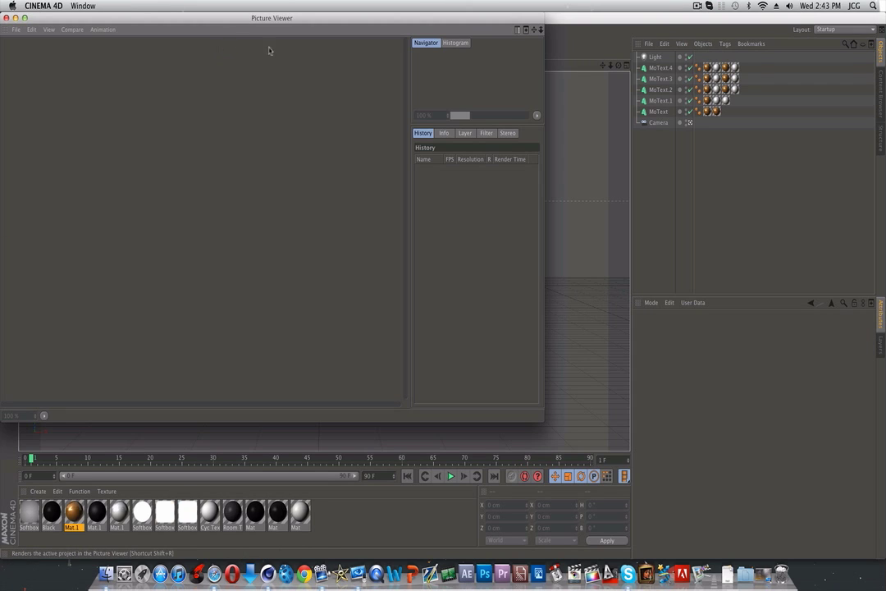
pyautogui.click(697, 6)
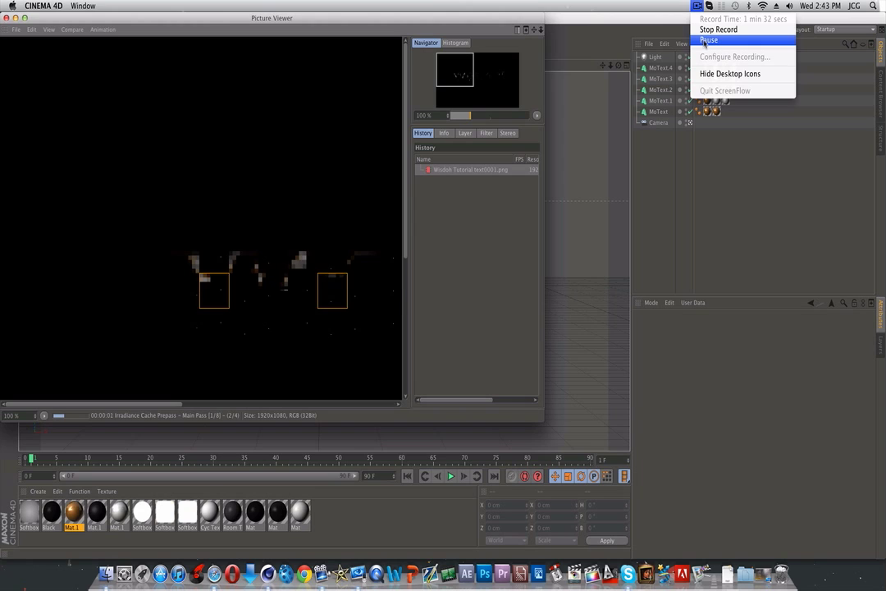
pyautogui.click(704, 41)
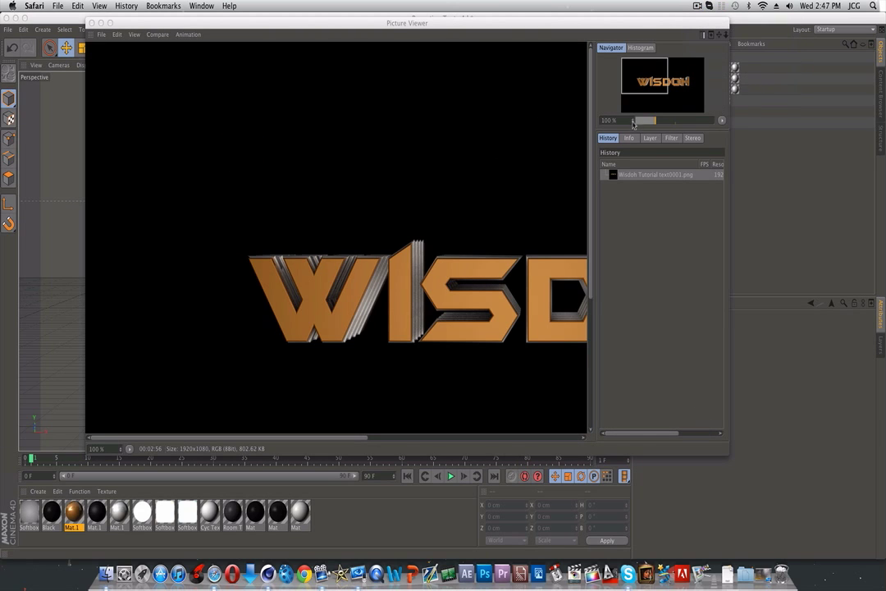
pyautogui.moveTo(633, 123); pyautogui.dragTo(633, 124)
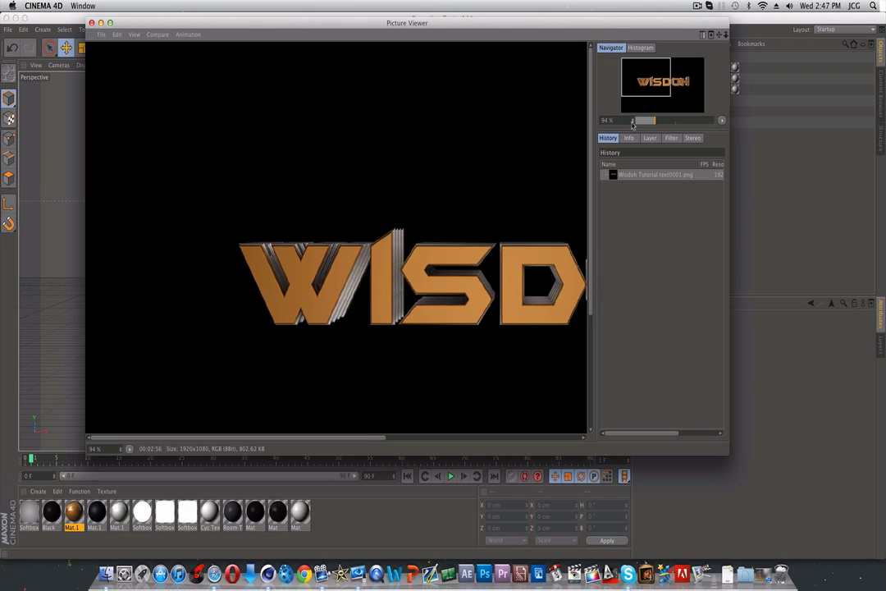
pyautogui.click(92, 23)
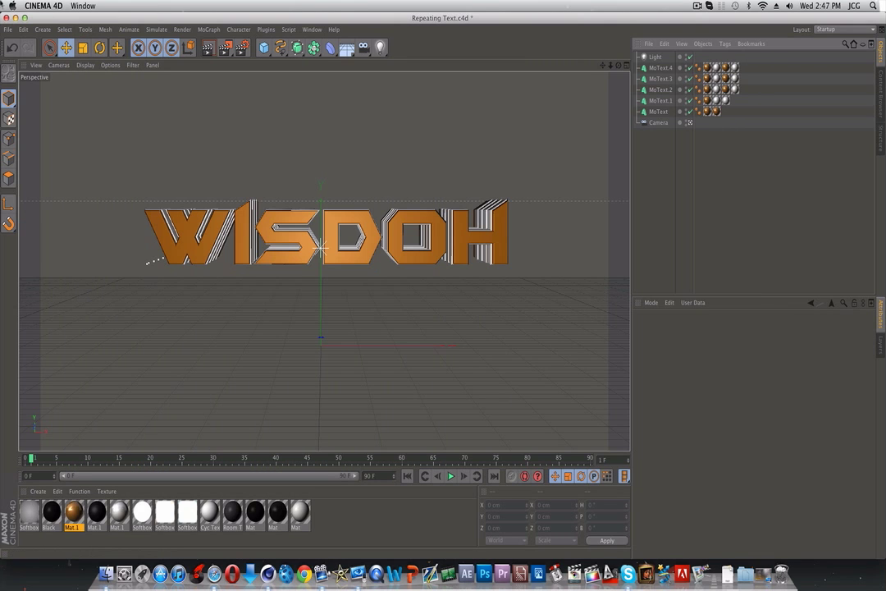
# Step: Quit Cinema 4D without saving the changes to Repeating Text.c4d
pyautogui.click(43, 5)
pyautogui.click(45, 93)
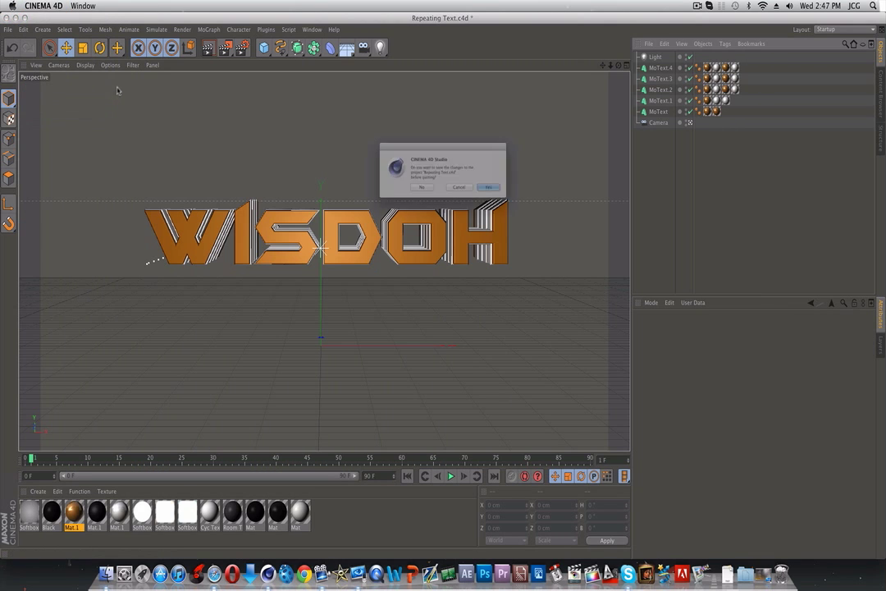
pyautogui.click(420, 197)
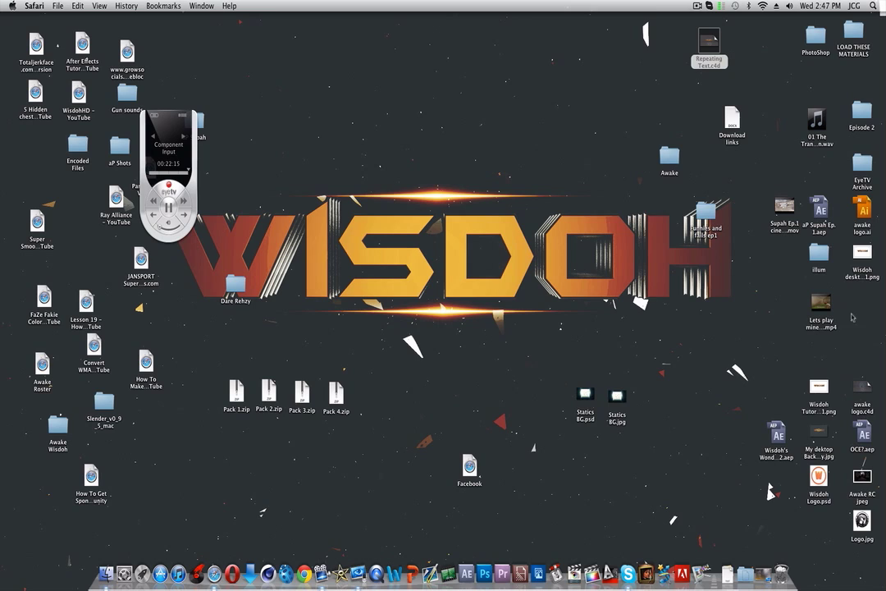
# Step: Move the rendered Wisdoh desktop text PNG to the middle of the desktop and switch to Photoshop
pyautogui.moveTo(863, 252); pyautogui.dragTo(503, 212)
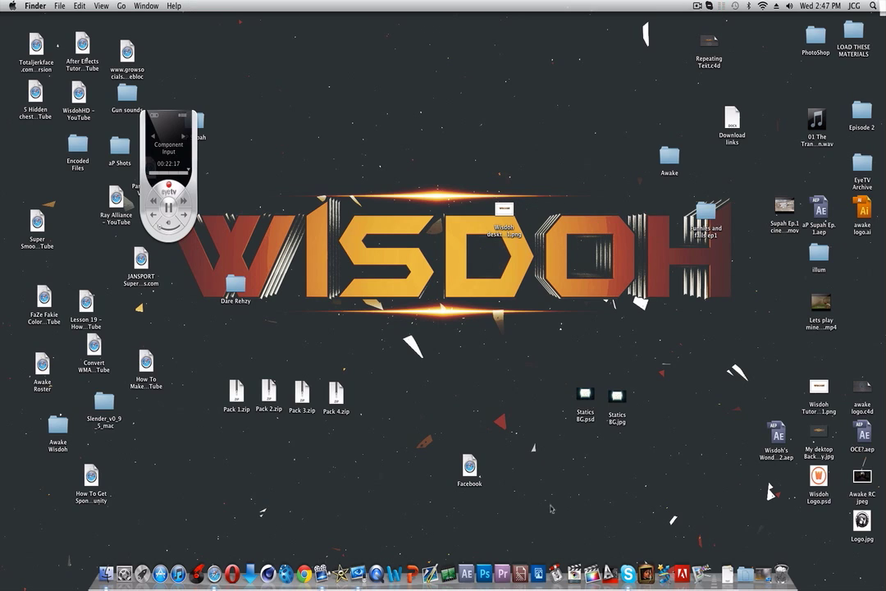
pyautogui.click(484, 572)
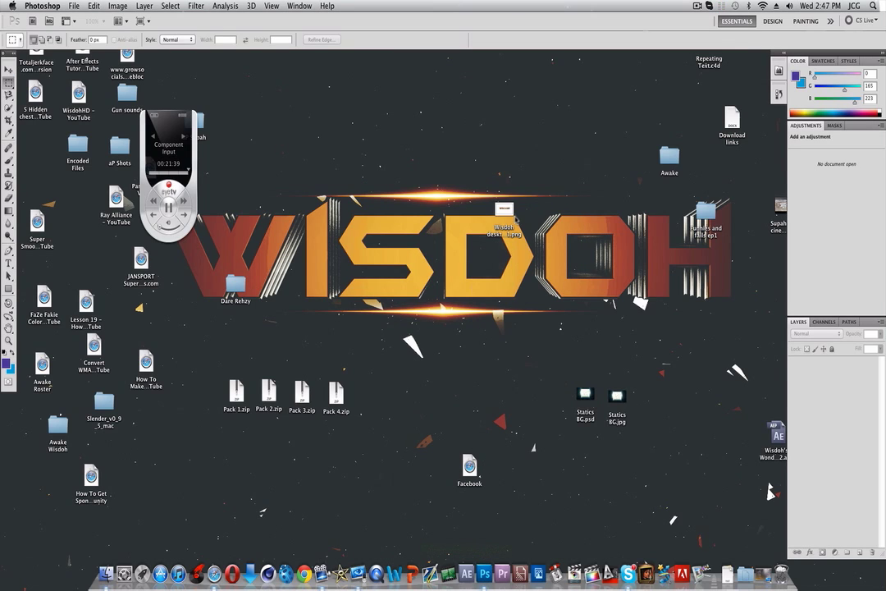
# Step: Open MDC New YouTube Template.psd from the MDC New YouTube channel templates folder in Downloads
pyautogui.click(74, 5)
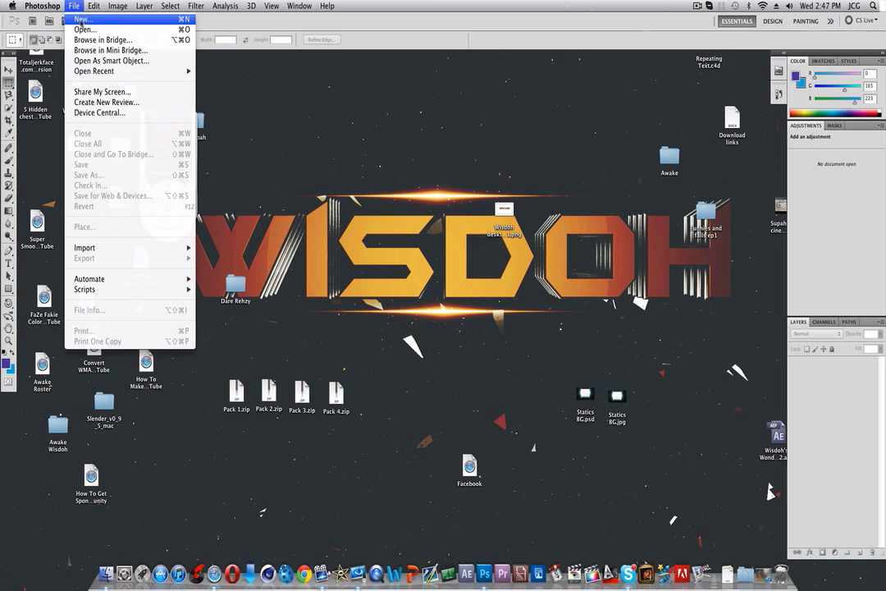
pyautogui.click(89, 29)
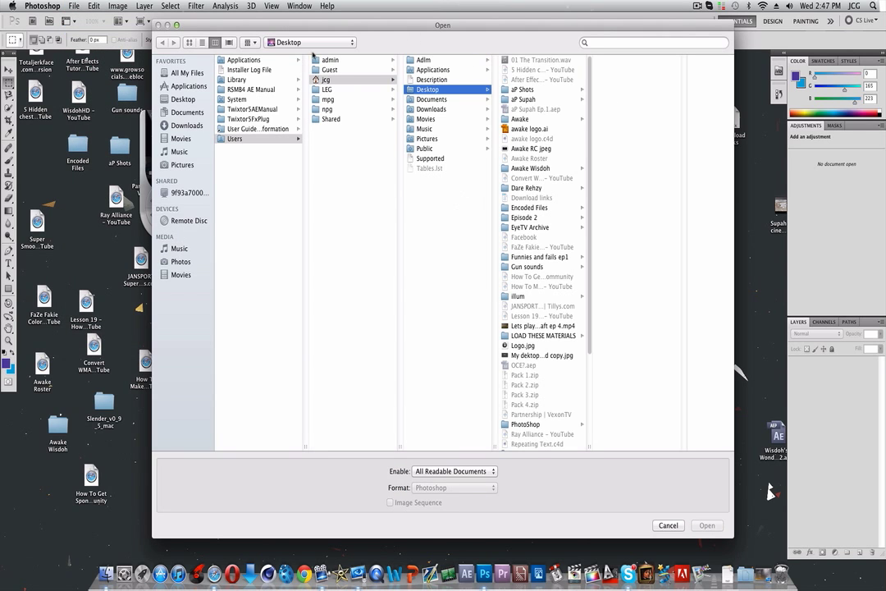
pyautogui.click(188, 126)
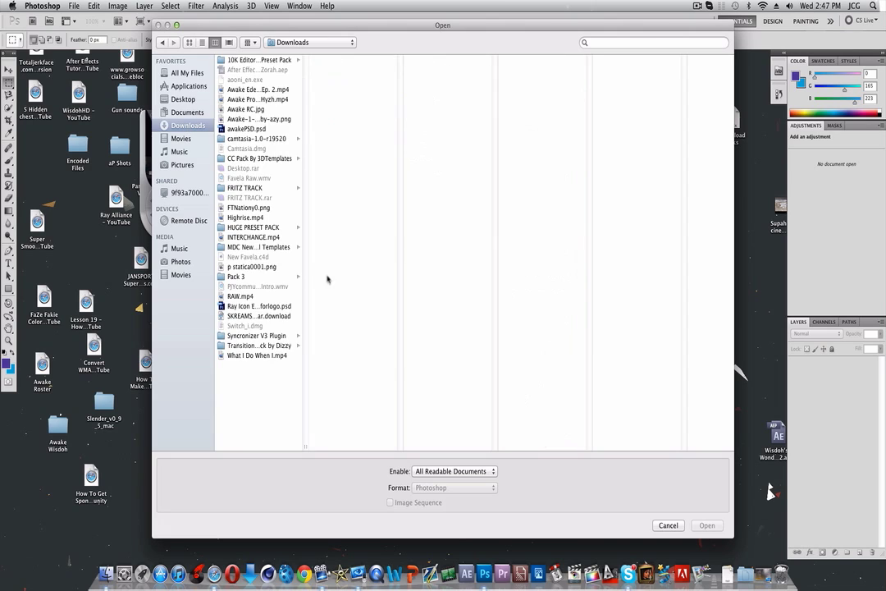
pyautogui.click(287, 247)
pyautogui.click(365, 70)
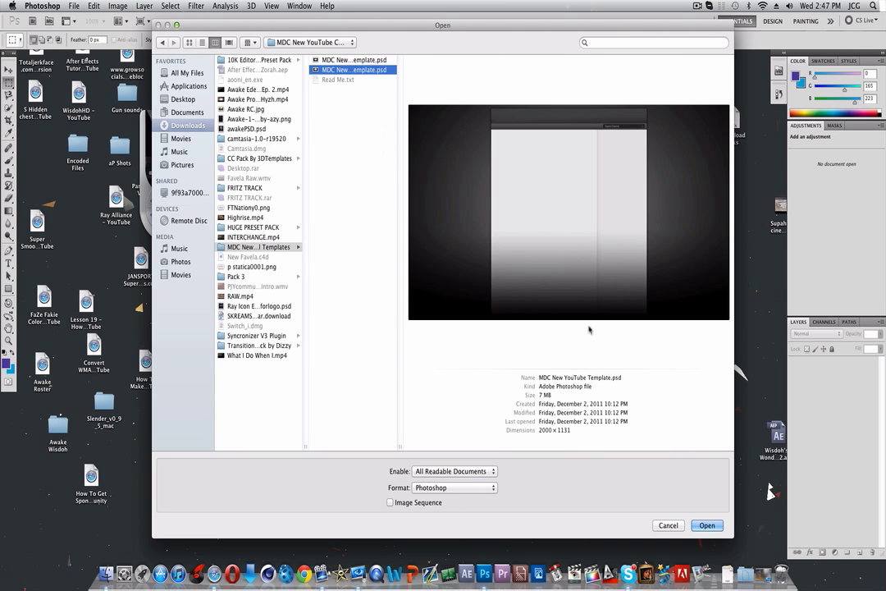
pyautogui.click(705, 526)
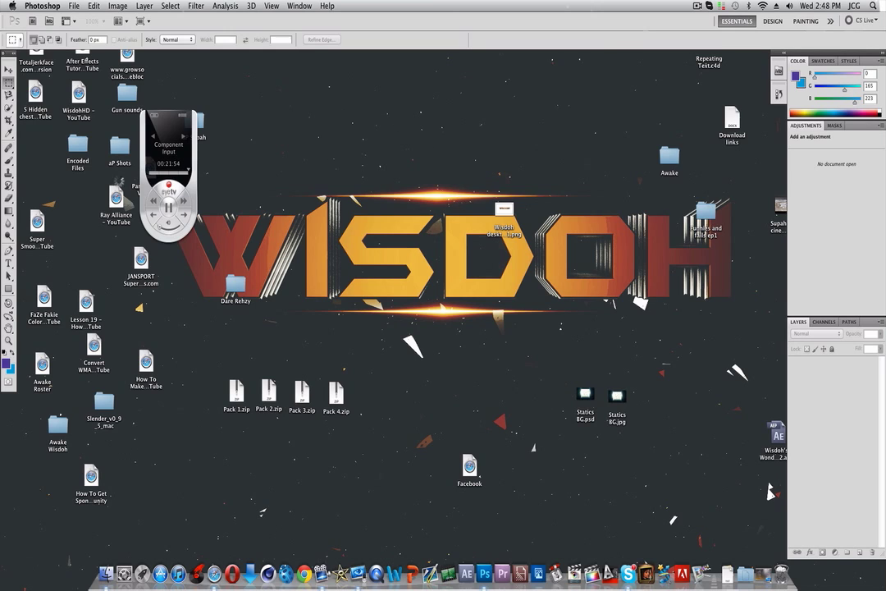
# Step: Place the Wisdoh desktop text0001 PNG from the desktop into the template as a new layer at 100% size
pyautogui.press('z')
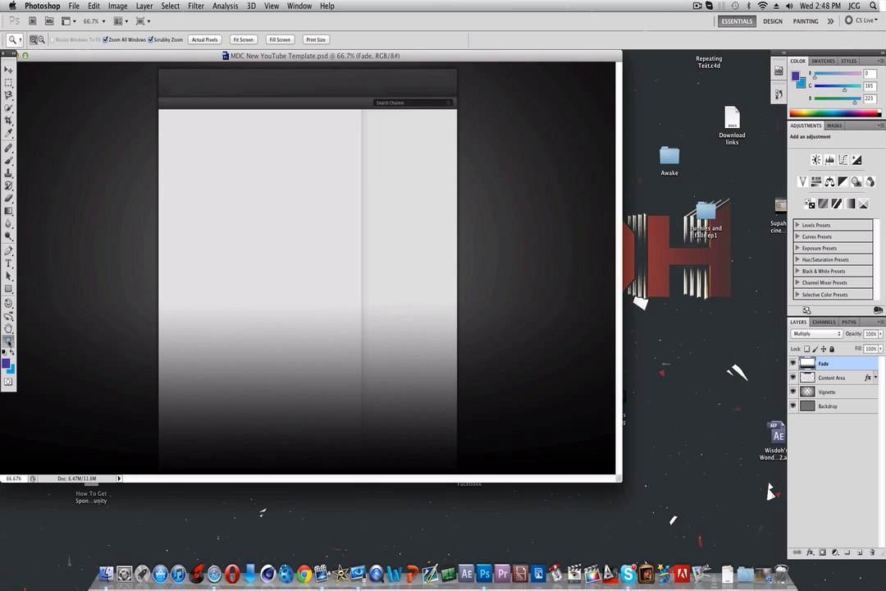
pyautogui.click(243, 39)
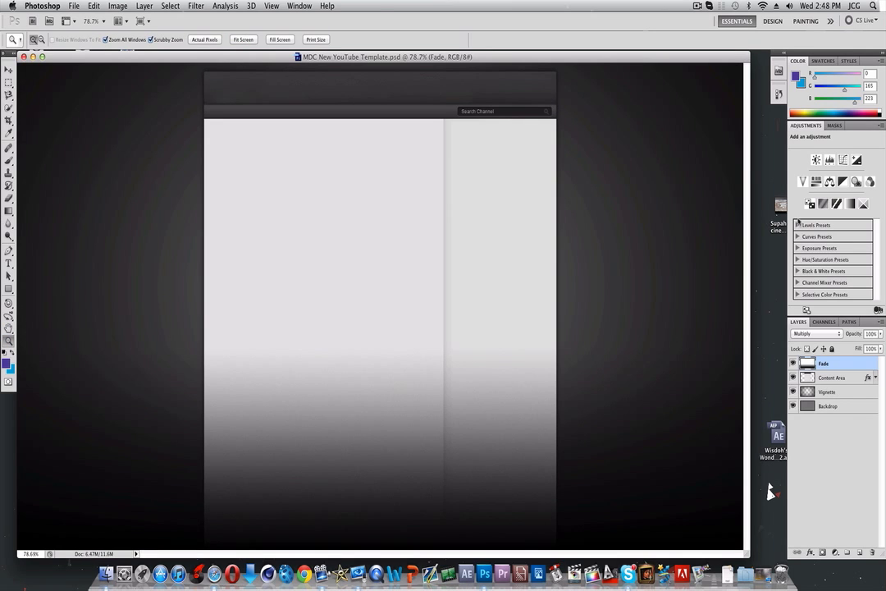
pyautogui.click(772, 298)
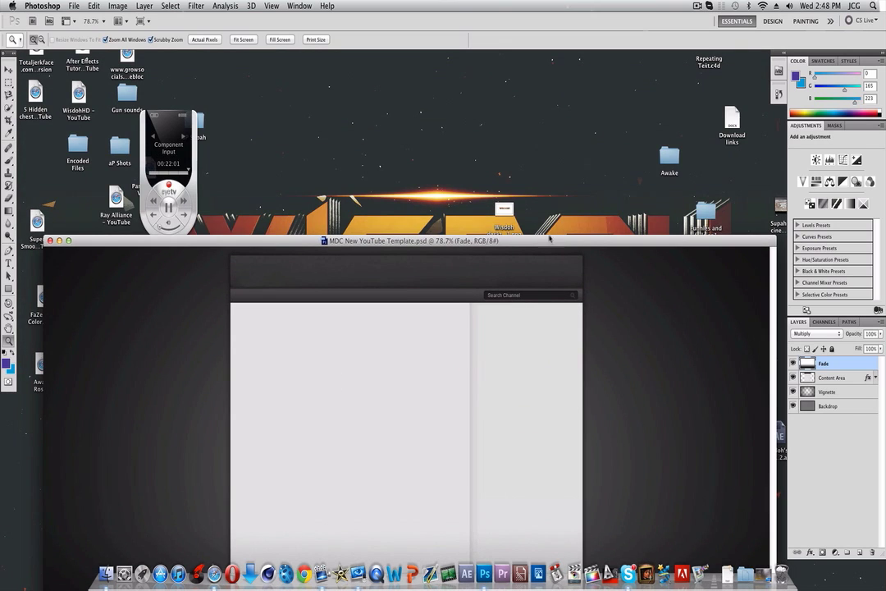
pyautogui.moveTo(504, 212); pyautogui.dragTo(487, 489)
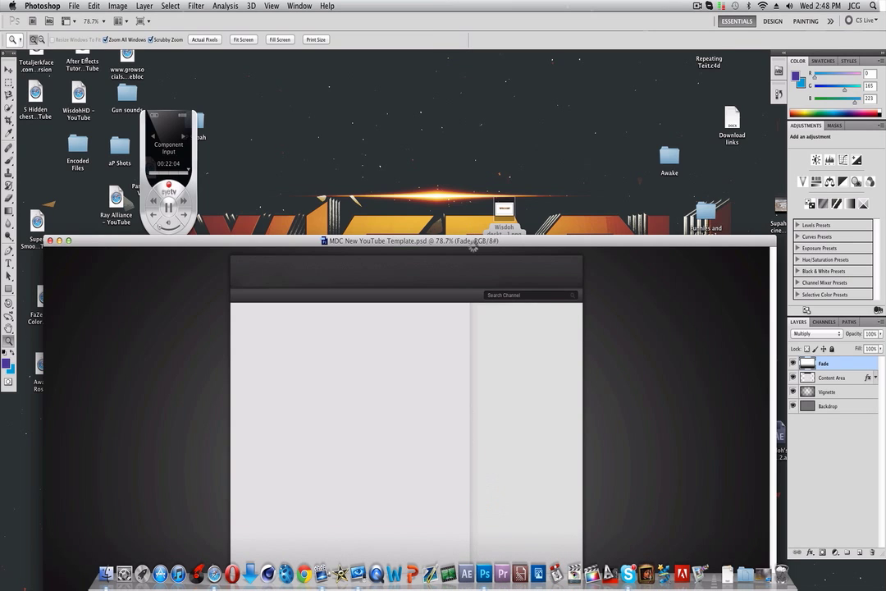
pyautogui.moveTo(470, 238); pyautogui.dragTo(459, 52)
pyautogui.click(9, 70)
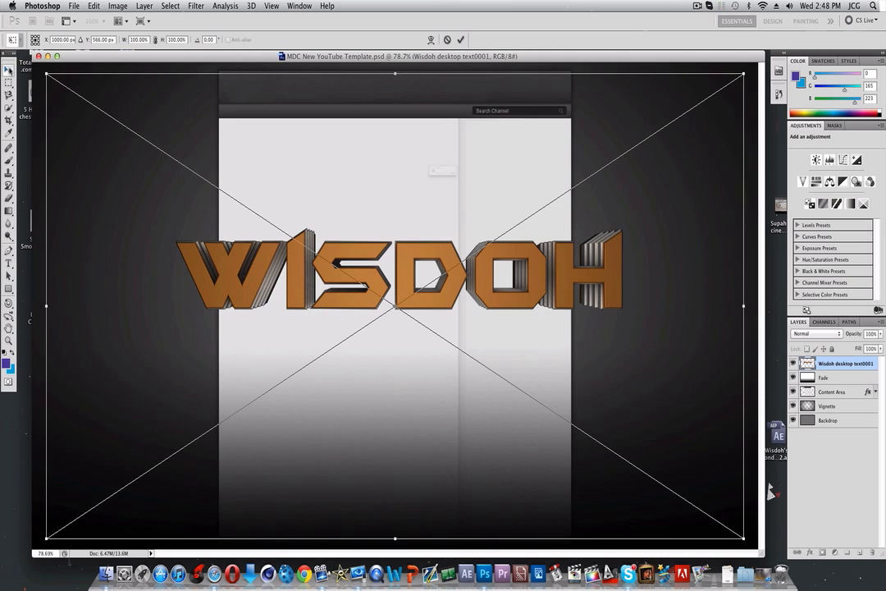
pyautogui.click(529, 198)
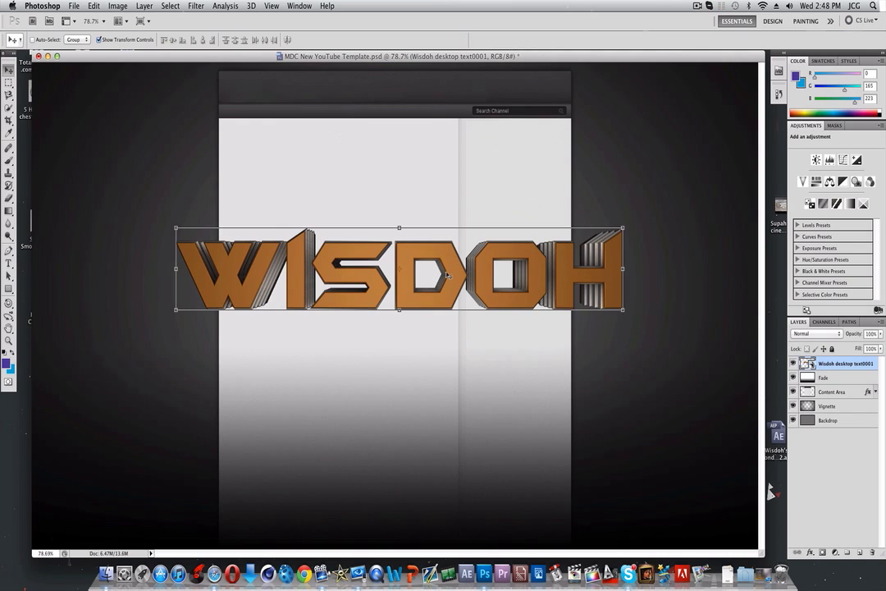
# Step: Try to reposition and transform the placed WISDOH text over the content area's left edge, and delete its layer
pyautogui.moveTo(404, 252); pyautogui.dragTo(278, 254)
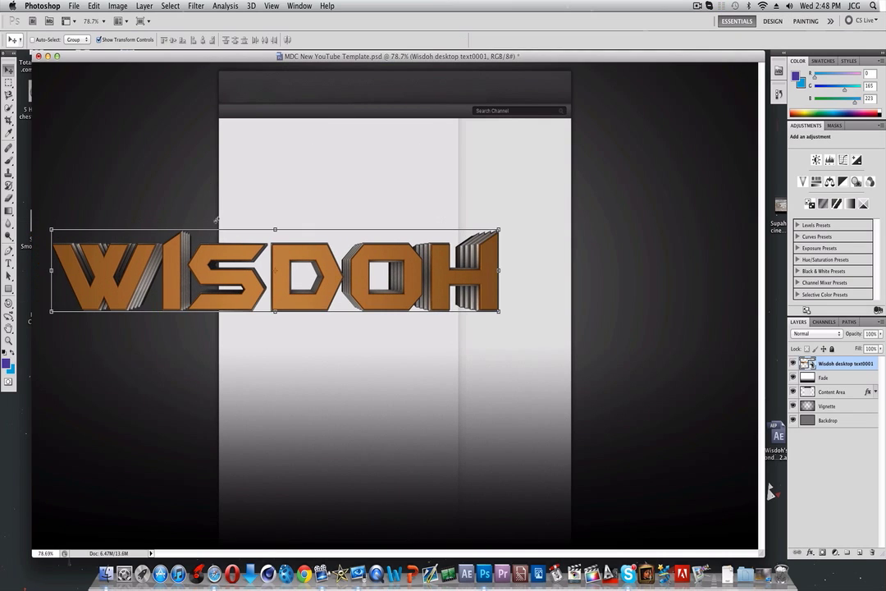
pyautogui.moveTo(218, 219); pyautogui.dragTo(247, 214)
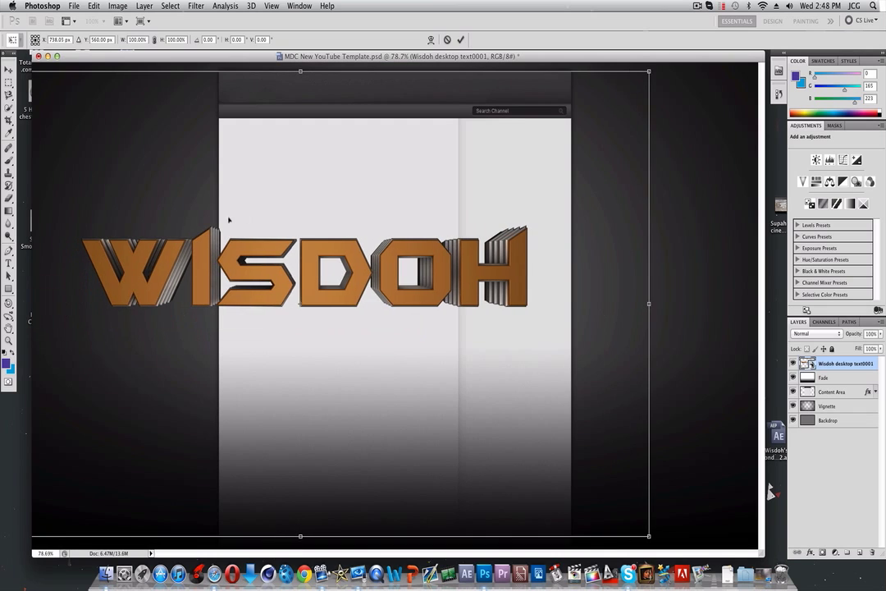
pyautogui.click(9, 70)
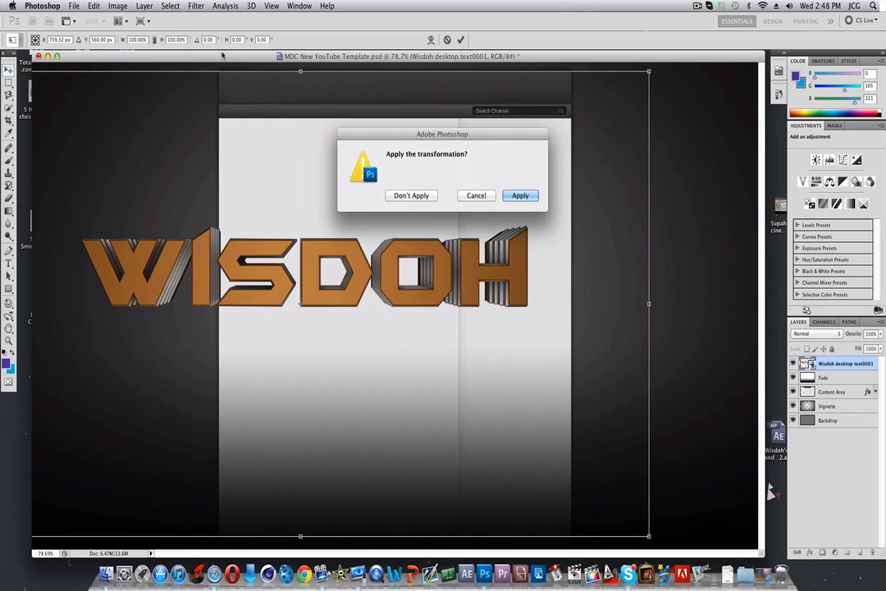
pyautogui.press('Return')
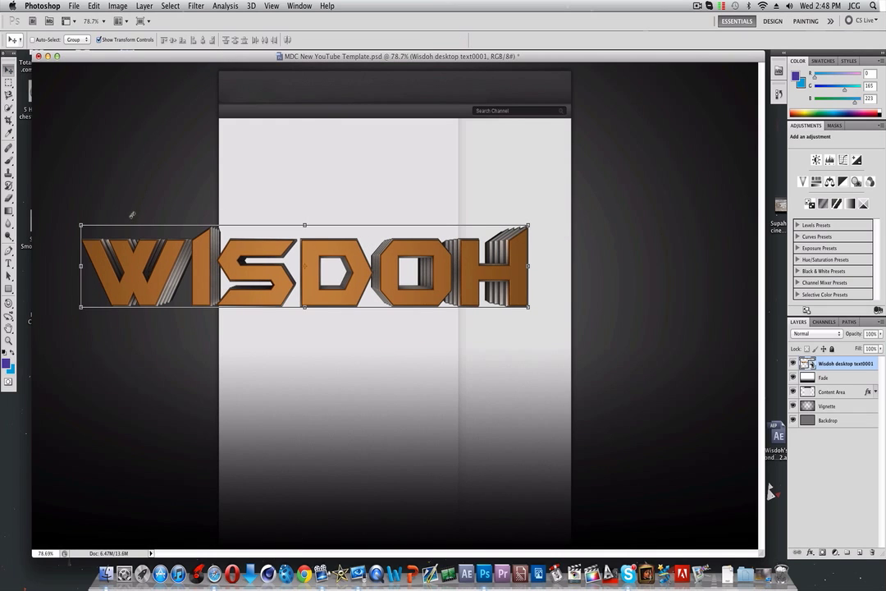
pyautogui.press('super+t')
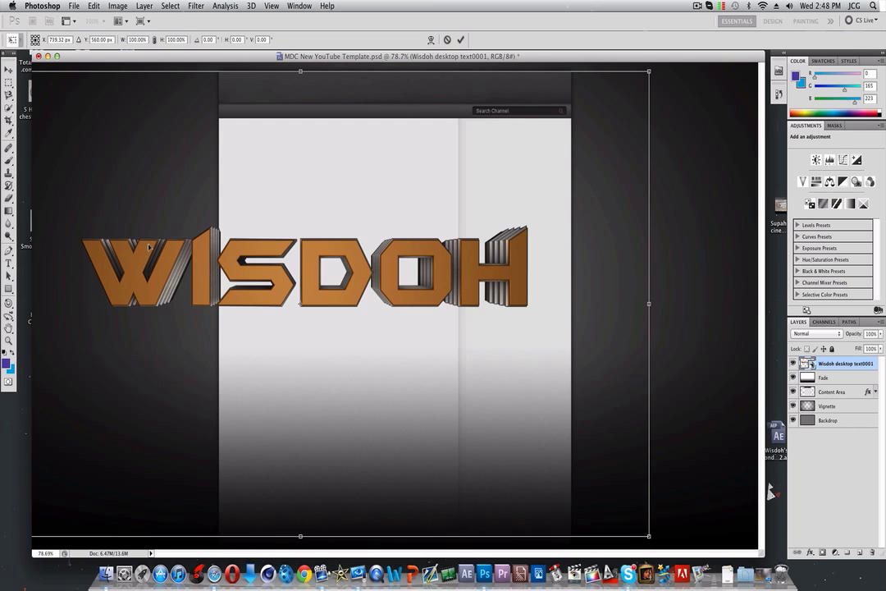
pyautogui.press('Return')
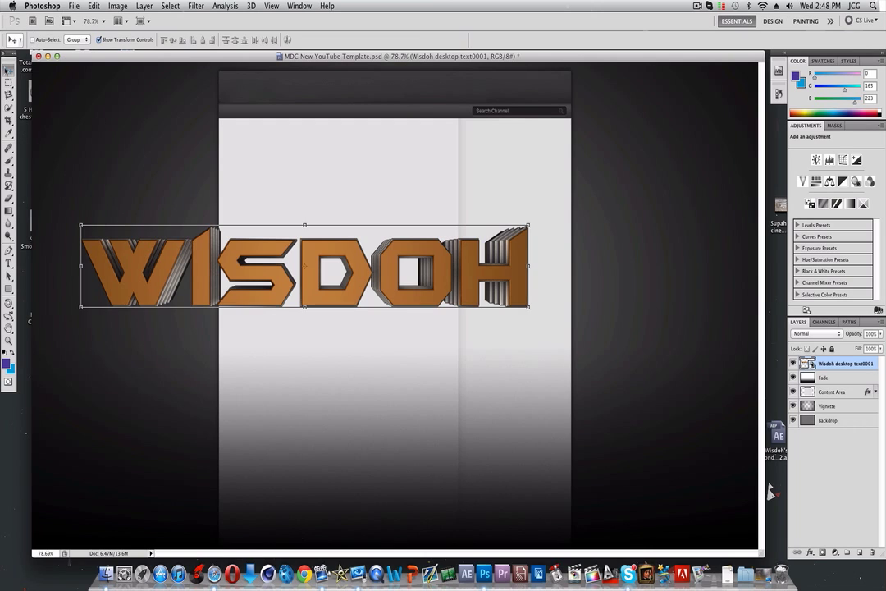
pyautogui.press('Delete')
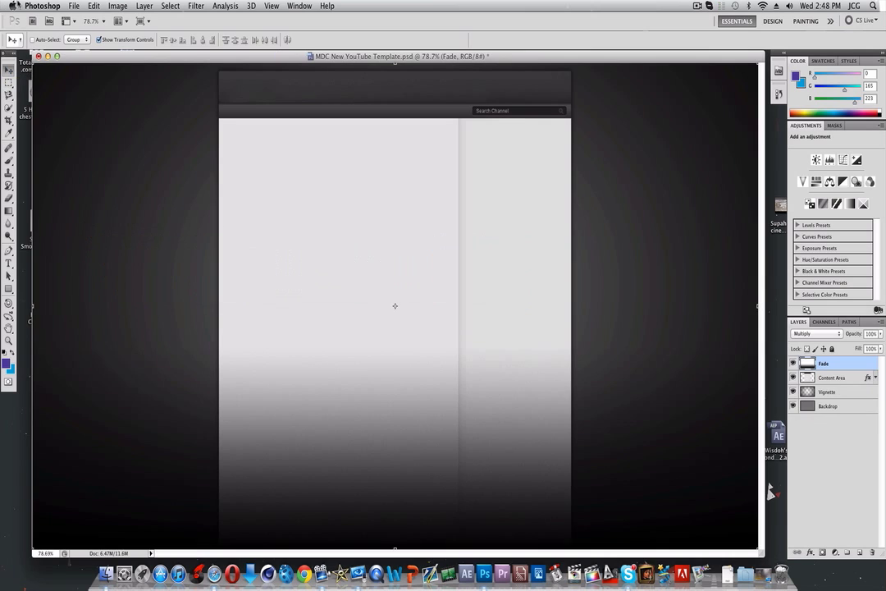
# Step: Open Wisdoh desktop text0001.png from the Desktop folder as its own document
pyautogui.click(74, 6)
pyautogui.click(82, 28)
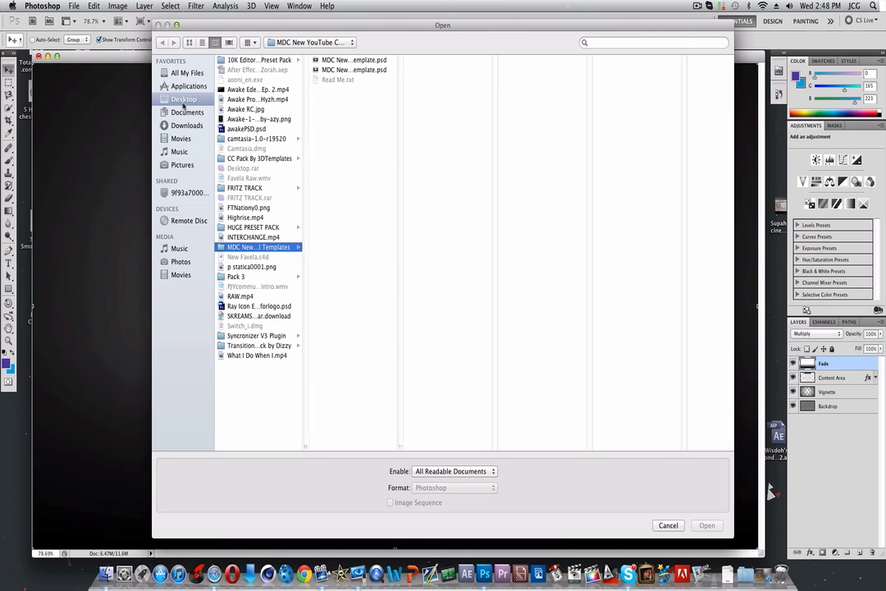
pyautogui.click(185, 99)
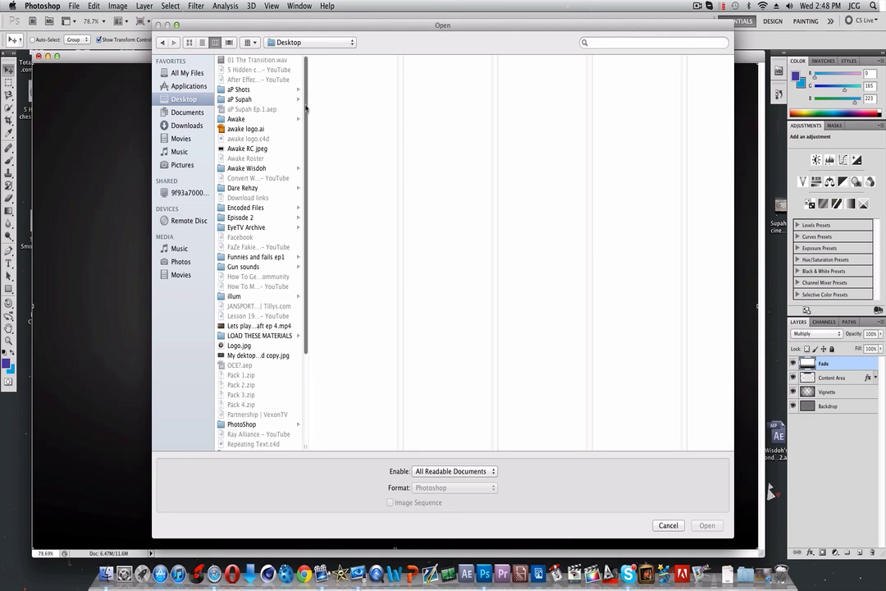
pyautogui.scroll(-5, 305, 104)
pyautogui.doubleClick(257, 400)
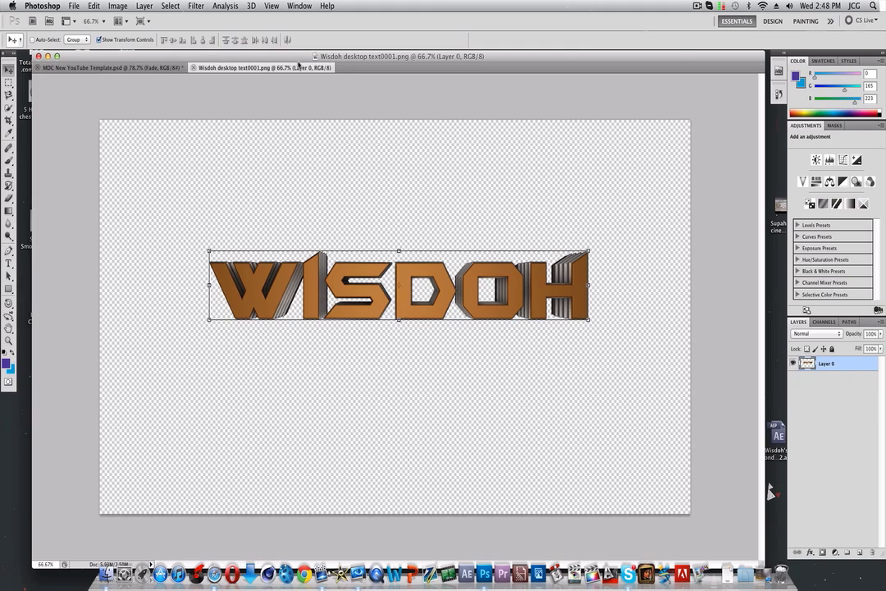
# Step: Copy the WISDOH text from its PNG document into the template as a new layer, shifted across the content area's left edge
pyautogui.moveTo(299, 62)
pyautogui.mouseDown()
pyautogui.moveTo(306, 69)
pyautogui.moveTo(309, 54)
pyautogui.moveTo(304, 61)
pyautogui.mouseUp()
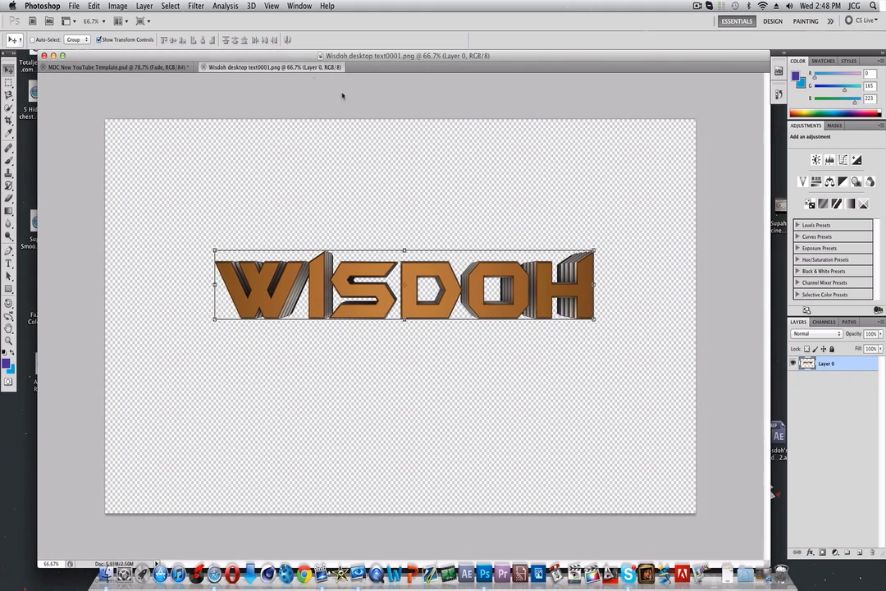
pyautogui.moveTo(342, 96); pyautogui.dragTo(526, 198)
pyautogui.moveTo(420, 284); pyautogui.dragTo(139, 286)
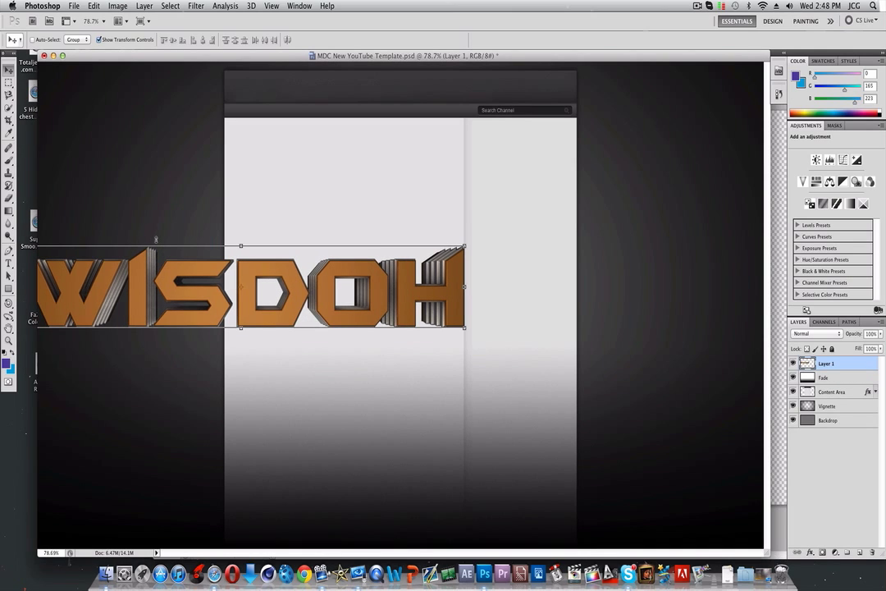
# Step: Try rotating the WISDOH text layer by -3.75°, and undo the rotation
pyautogui.moveTo(158, 239); pyautogui.dragTo(145, 212)
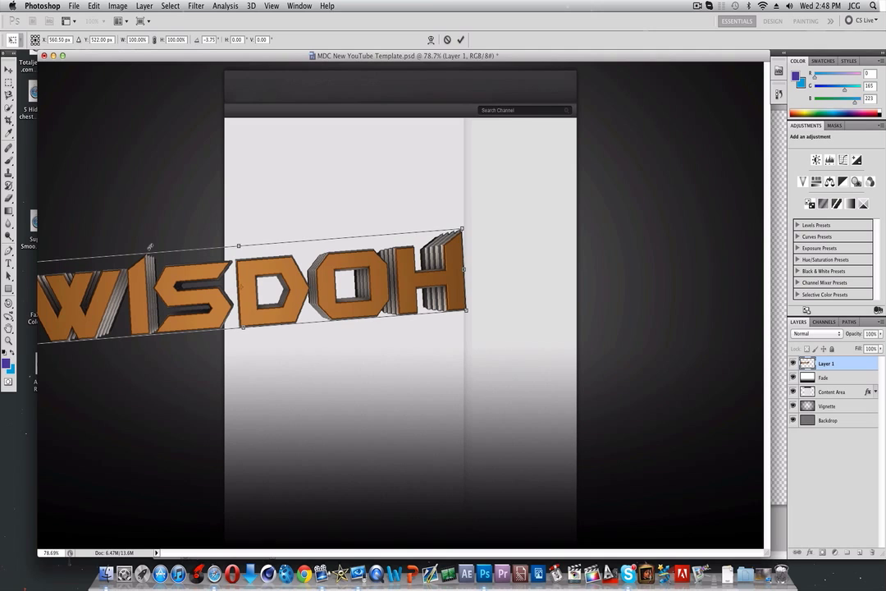
pyautogui.click(8, 71)
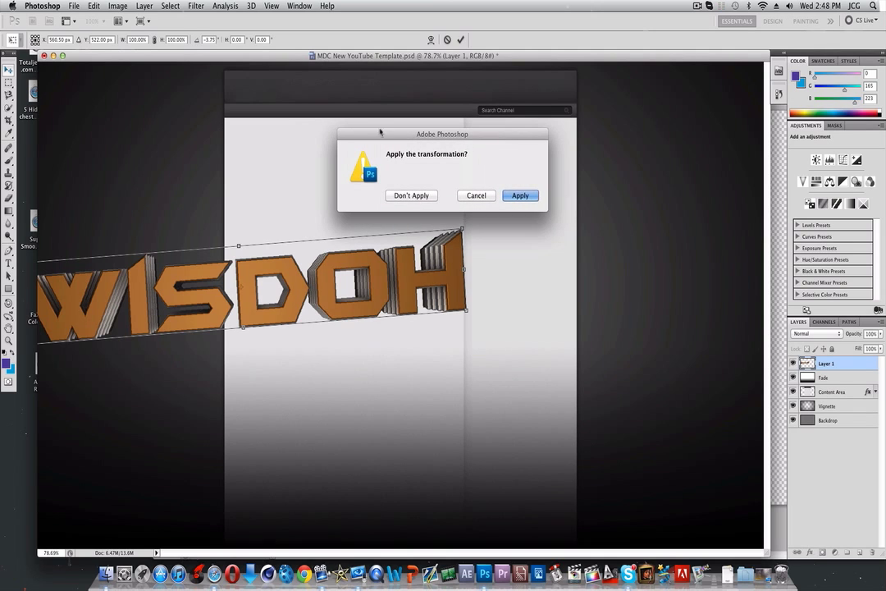
pyautogui.click(517, 194)
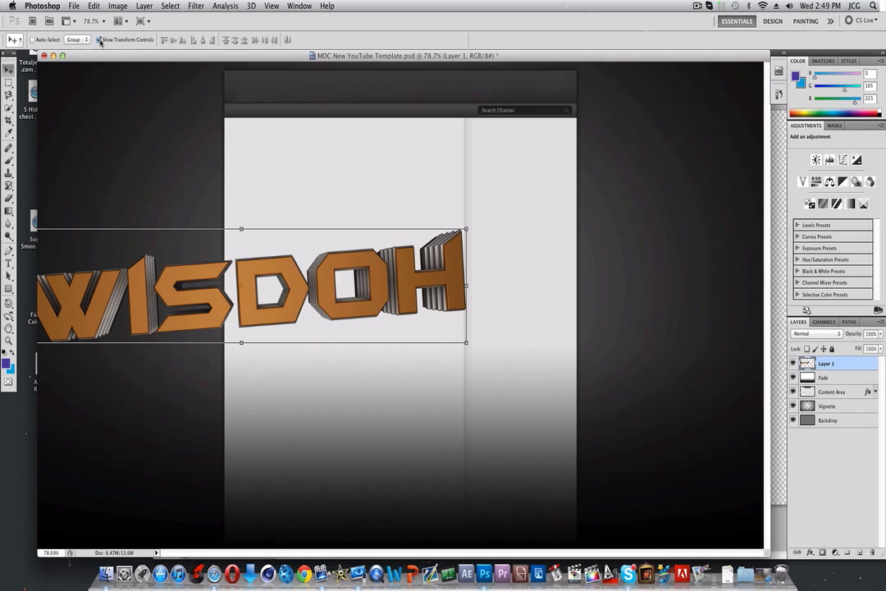
pyautogui.press('super+z')
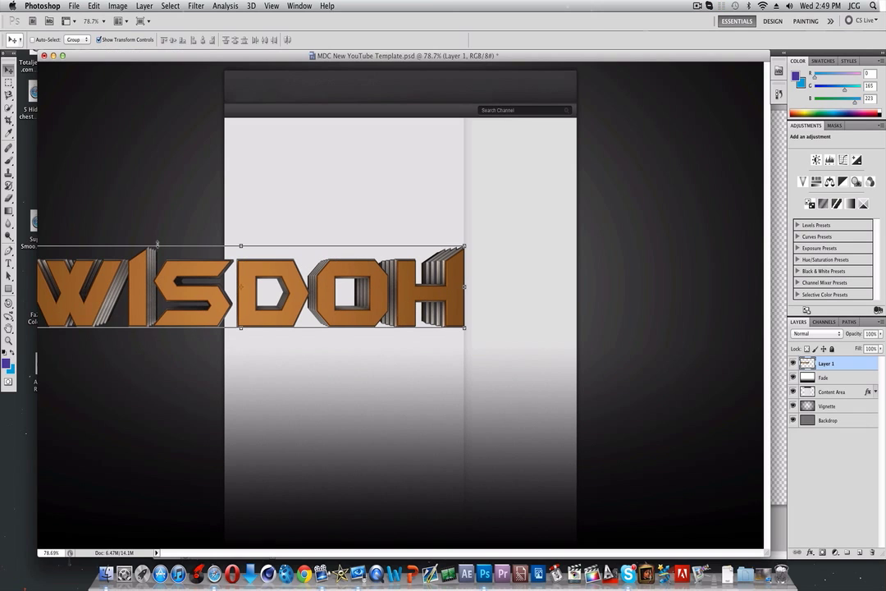
# Step: Rotate the WISDOH text layer to exactly -90° so it reads vertically from bottom to top
pyautogui.moveTo(158, 241); pyautogui.dragTo(193, 400)
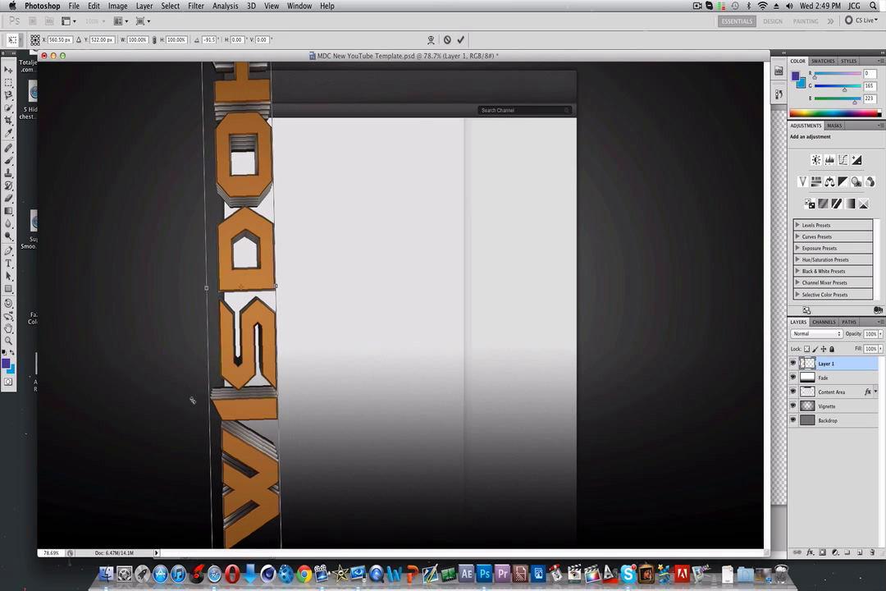
pyautogui.click(205, 39)
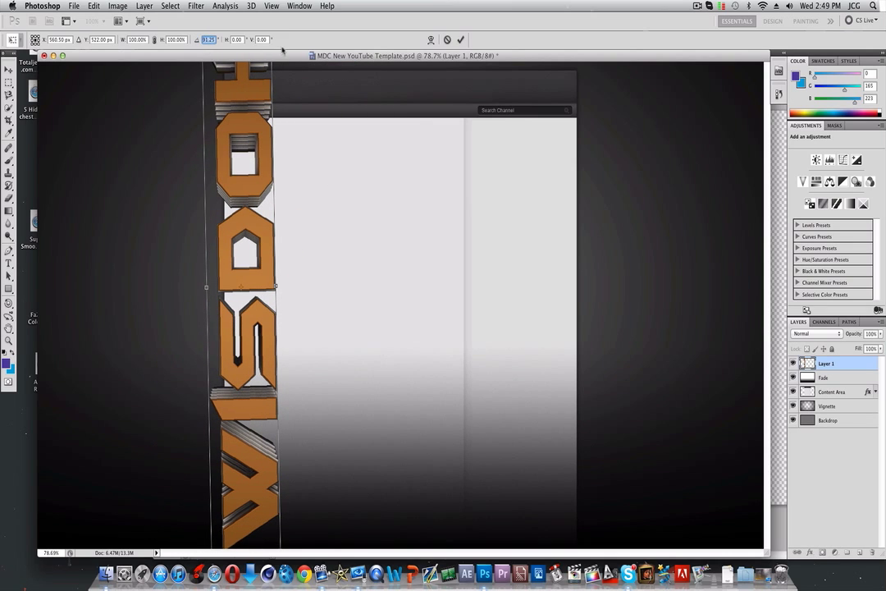
pyautogui.write('-90')
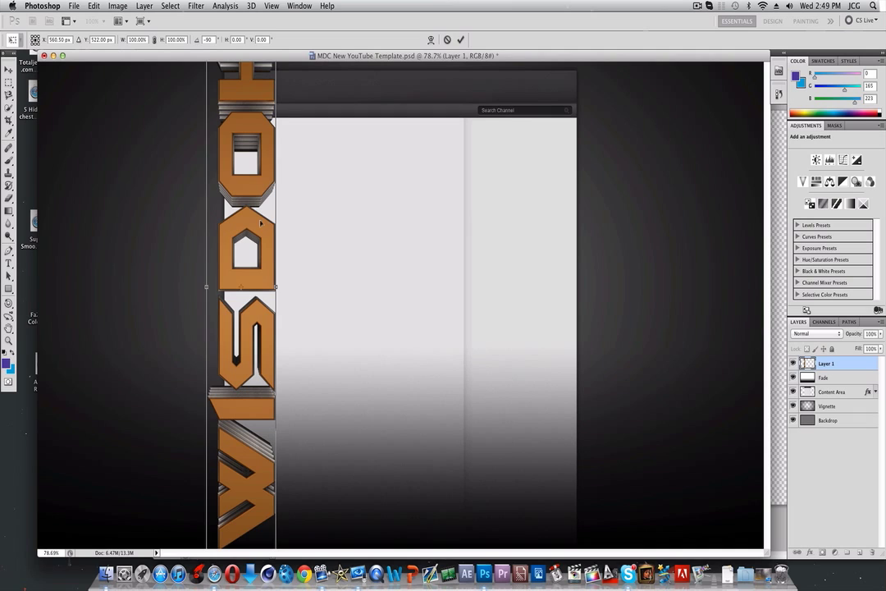
# Step: Scale the vertical WISDOH text to about 38% proportionally, place it flush against the content area's left edge, and apply the transformation
pyautogui.moveTo(257, 210); pyautogui.dragTo(267, 177)
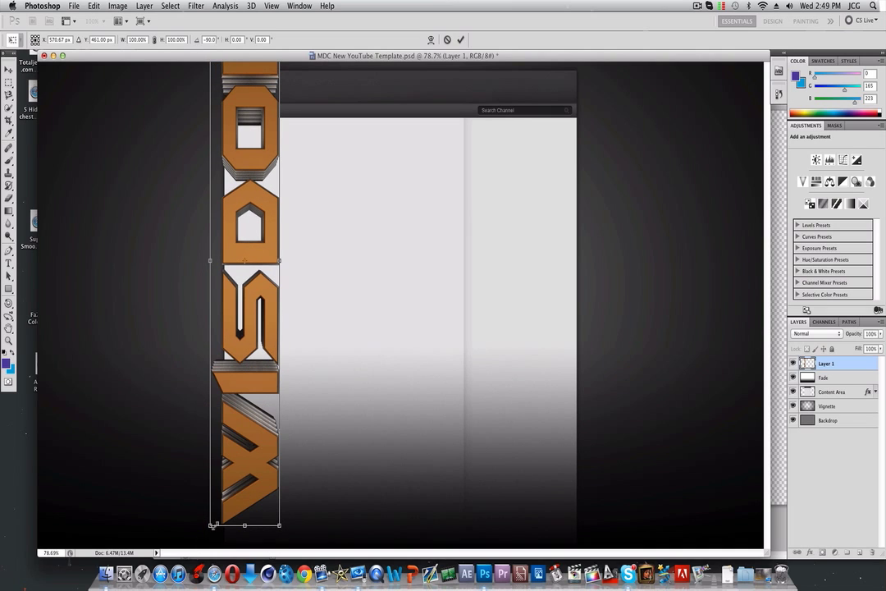
pyautogui.moveTo(209, 524); pyautogui.dragTo(211, 317)
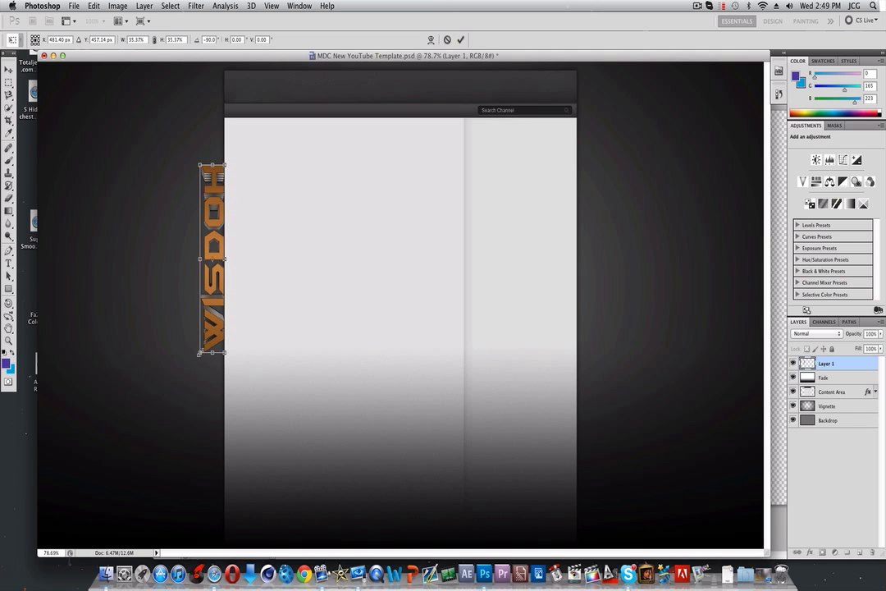
pyautogui.moveTo(199, 353); pyautogui.dragTo(197, 366)
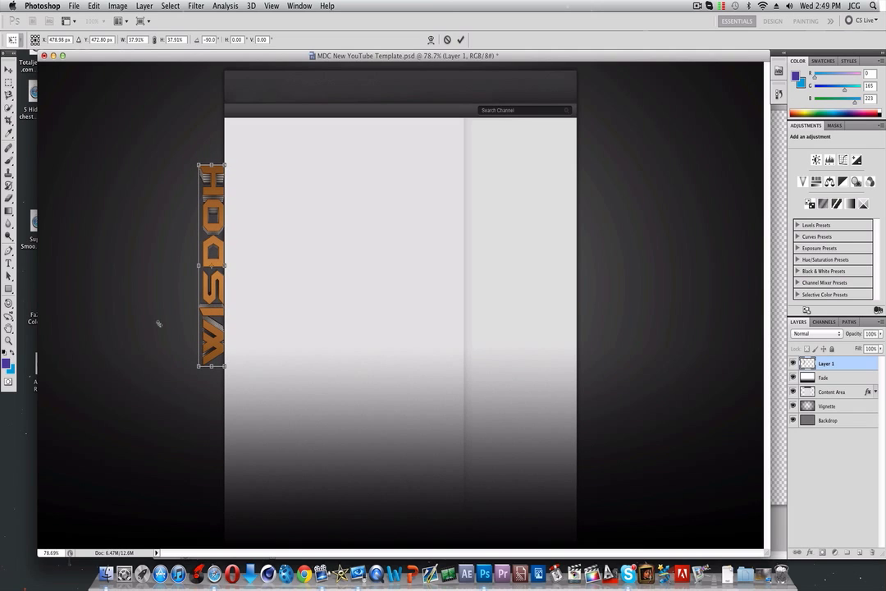
pyautogui.click(8, 70)
pyautogui.press('Return')
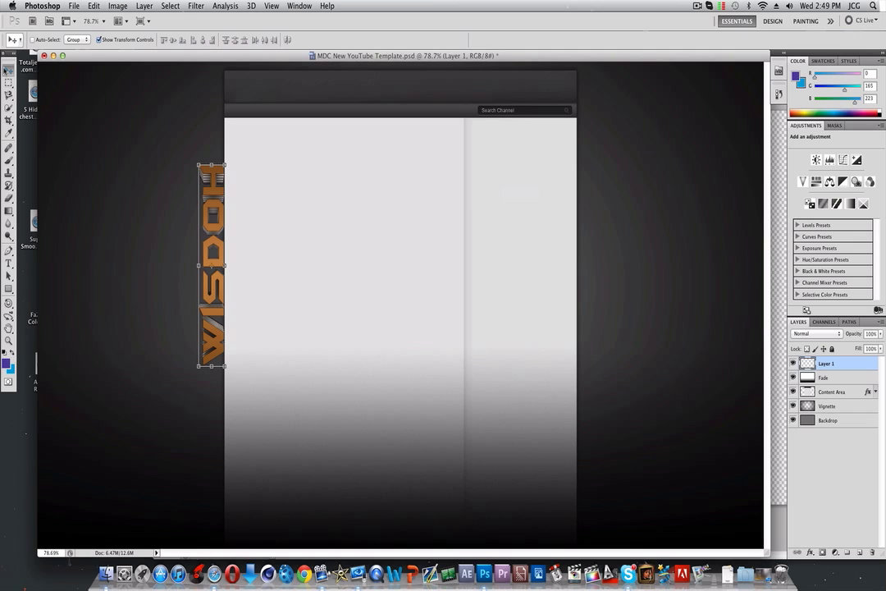
# Step: Duplicate the WISDOH text layer and move the copy flush against the content area's right edge
pyautogui.rightClick(839, 368)
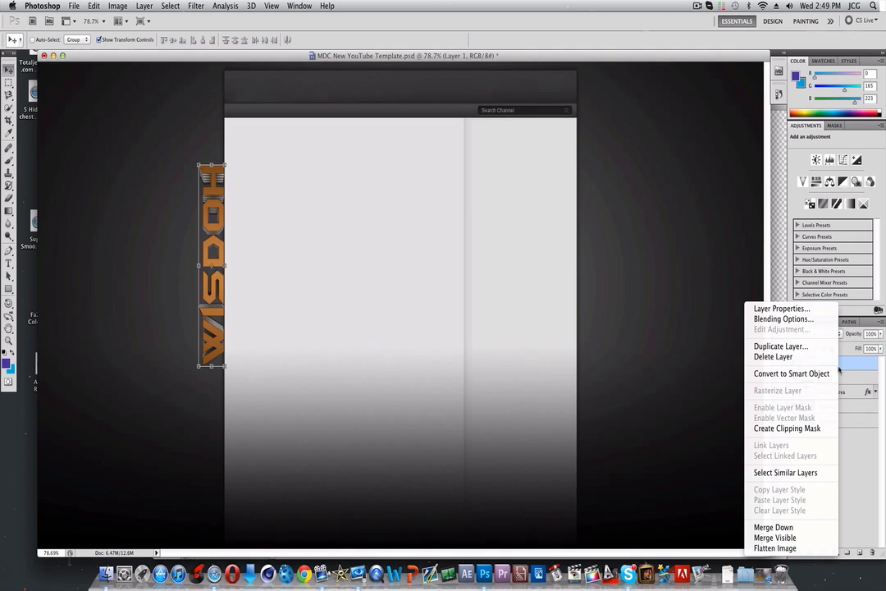
pyautogui.click(802, 347)
pyautogui.press('Return')
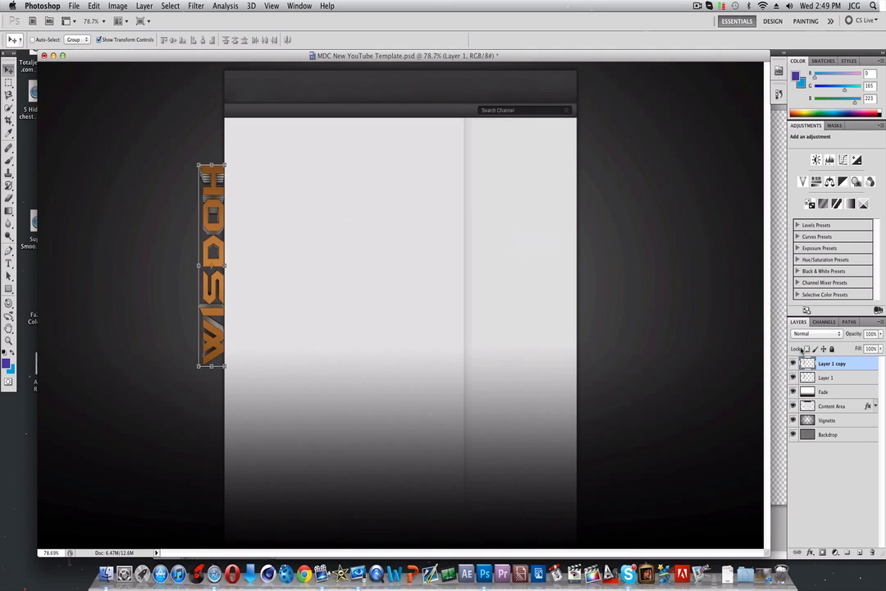
pyautogui.moveTo(206, 221); pyautogui.dragTo(590, 240)
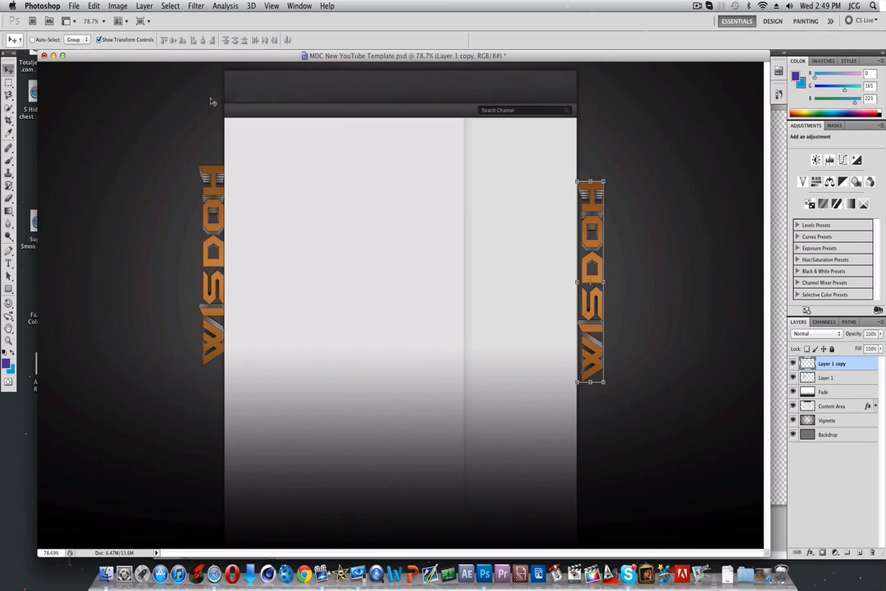
# Step: Rotate the copied WISDOH text to 180°, shift it slightly up along the content area's right edge, and apply the transformation
pyautogui.moveTo(595, 170); pyautogui.dragTo(600, 172)
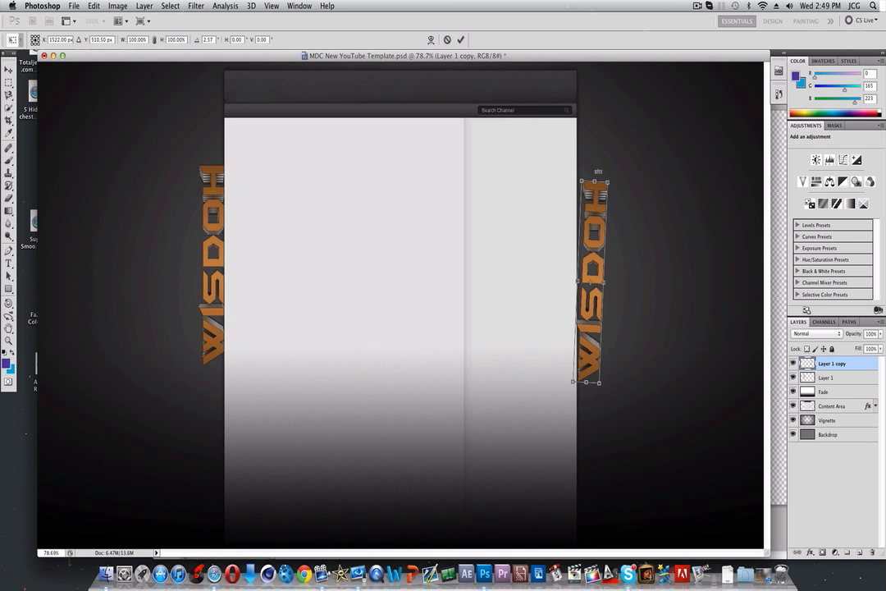
pyautogui.click(209, 40)
pyautogui.write('180')
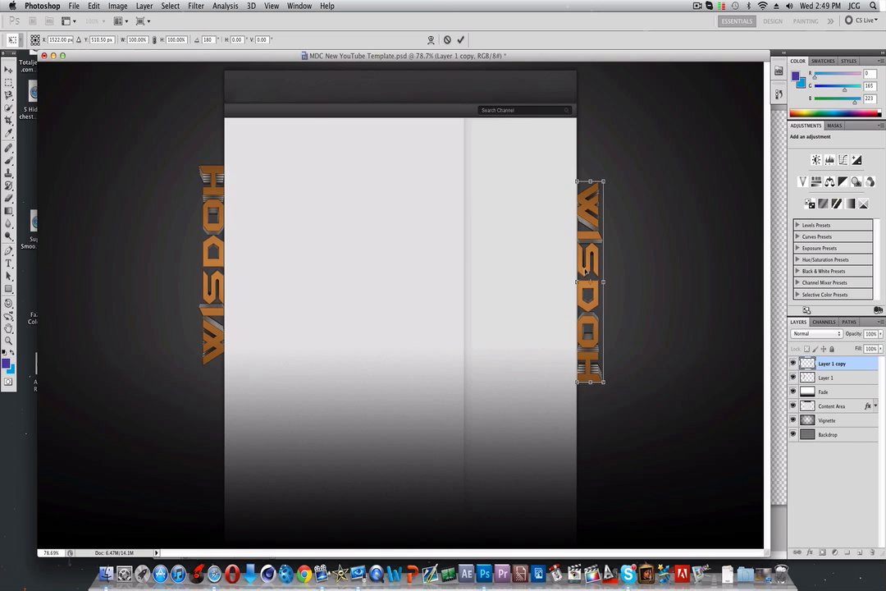
pyautogui.moveTo(585, 271); pyautogui.dragTo(585, 260)
pyautogui.click(8, 66)
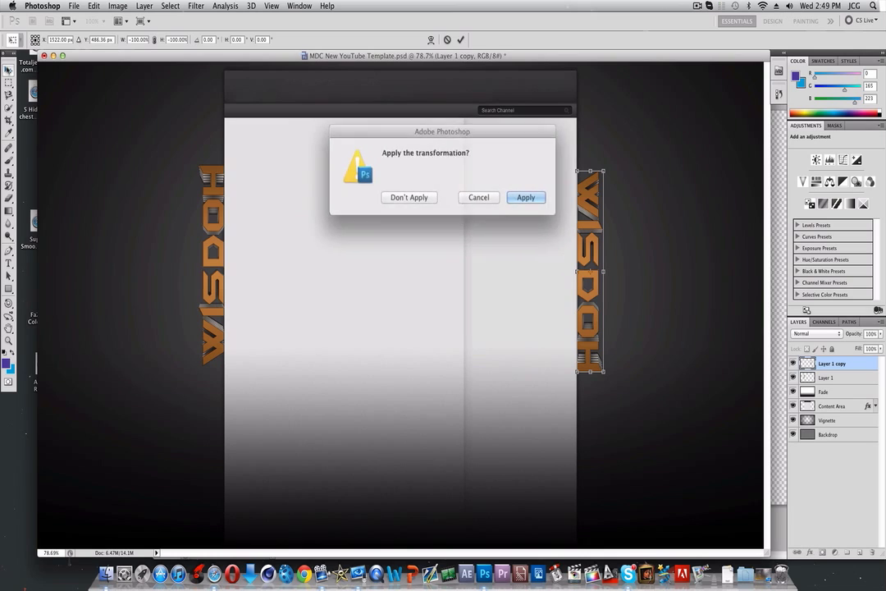
pyautogui.press('Return')
# Step: Open cotton cc pack.psd from the PhotoShop folder on the Desktop, accepting its missing fonts
pyautogui.click(73, 6)
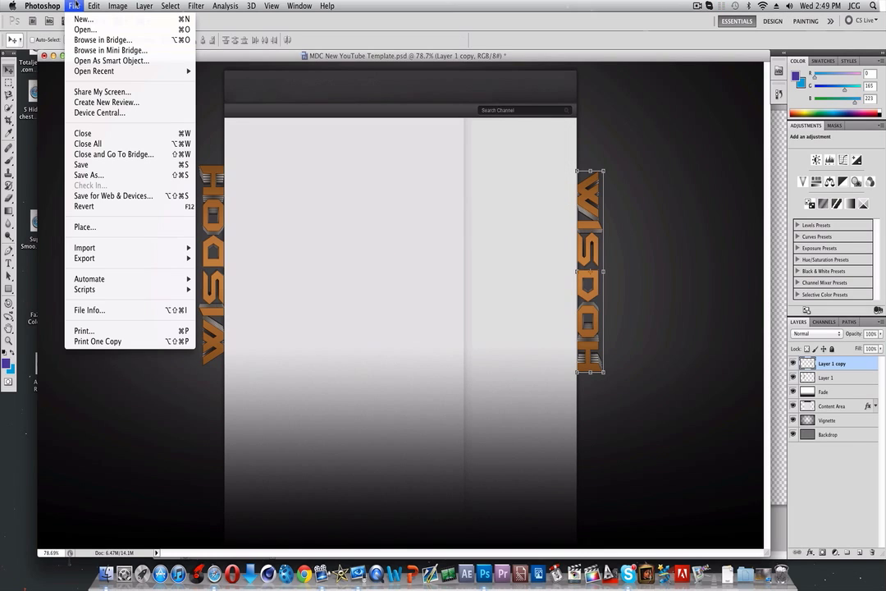
pyautogui.click(112, 31)
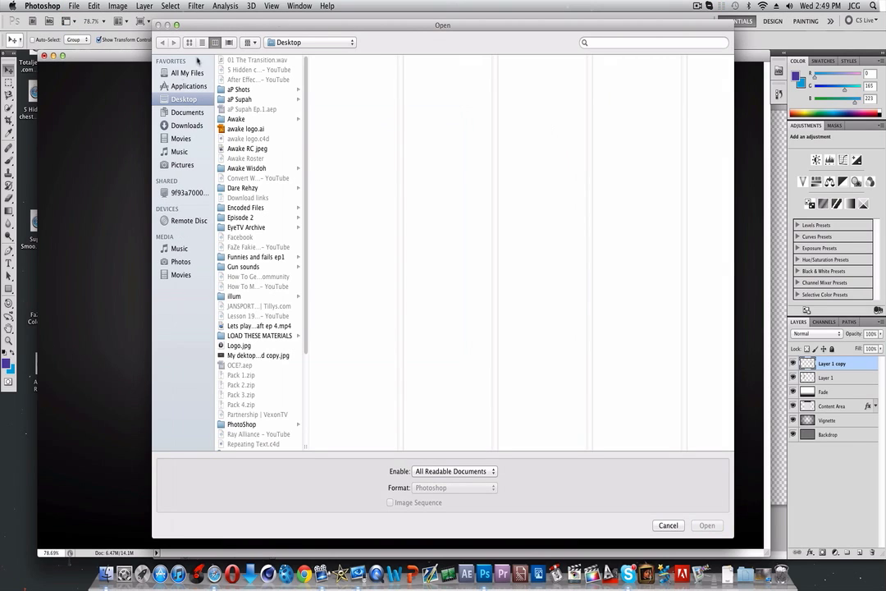
pyautogui.moveTo(308, 151); pyautogui.dragTo(313, 231)
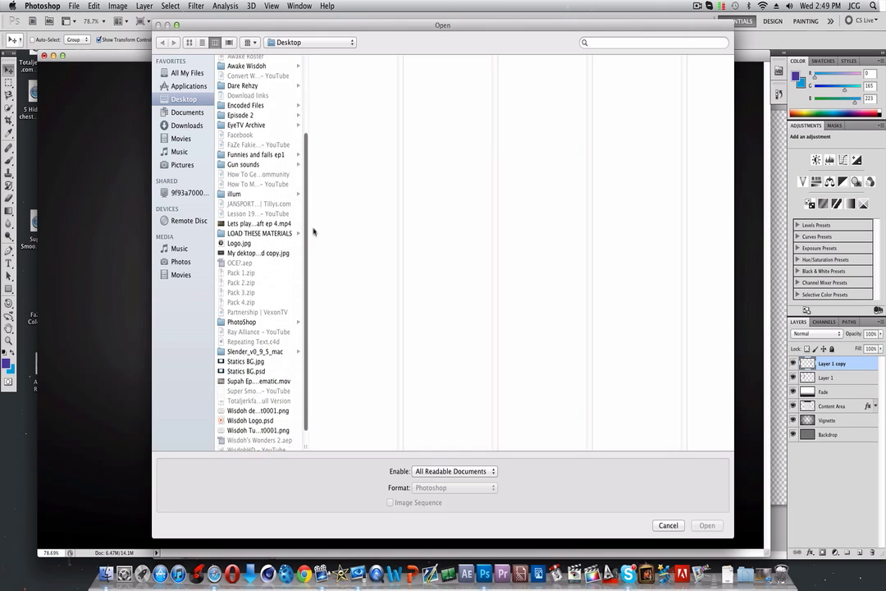
pyautogui.click(291, 321)
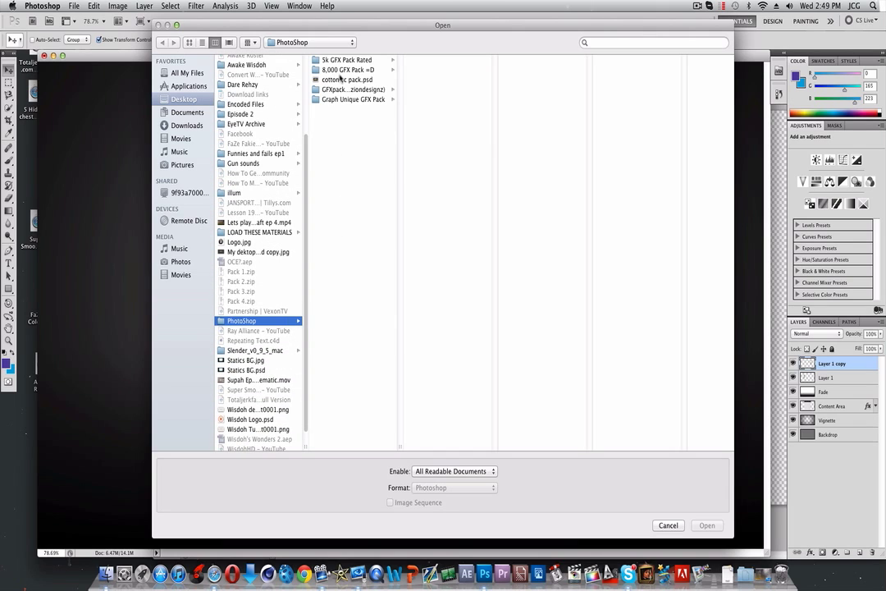
pyautogui.doubleClick(343, 81)
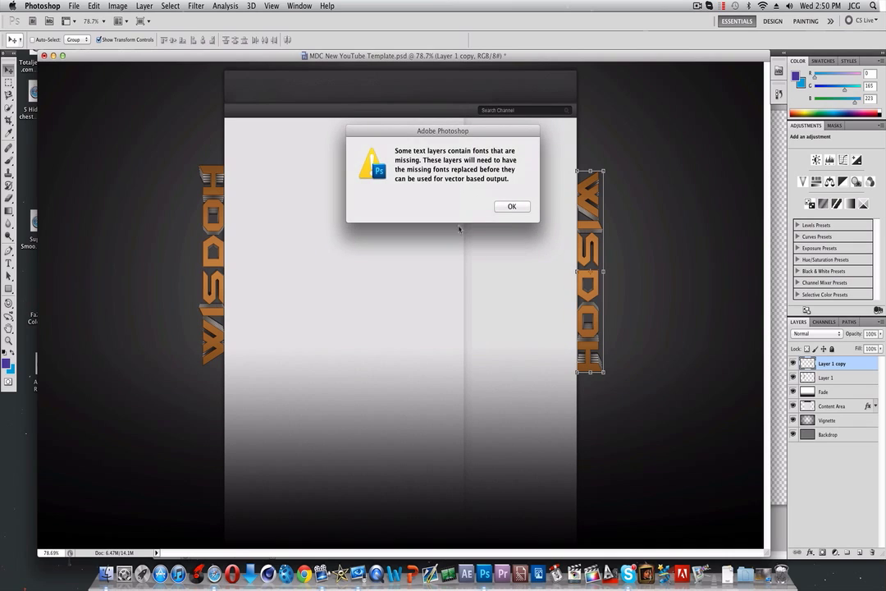
pyautogui.click(513, 207)
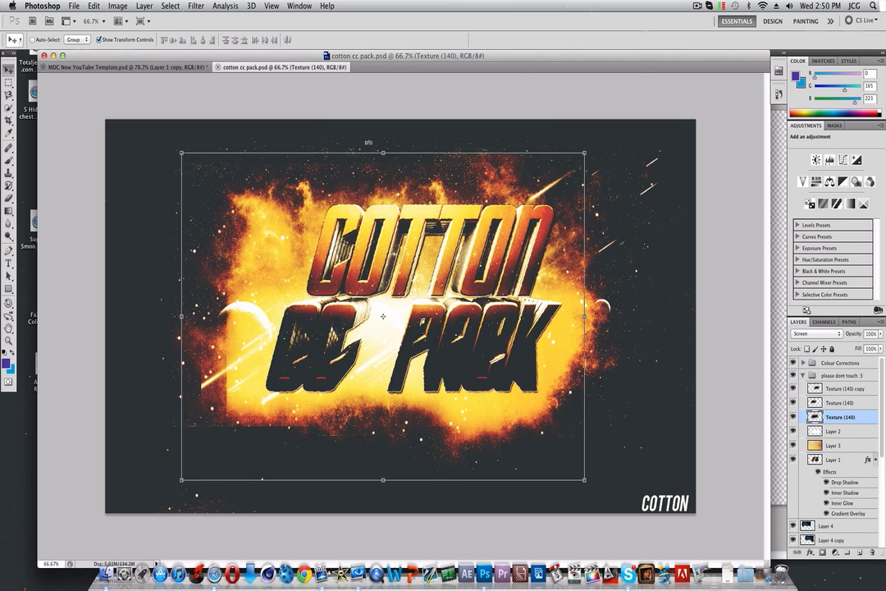
# Step: Copy the Colour Corrections group from cotton cc pack.psd into the template above all layers, and close the pack document
pyautogui.moveTo(295, 68)
pyautogui.mouseDown()
pyautogui.moveTo(328, 97)
pyautogui.moveTo(522, 168)
pyautogui.moveTo(284, 74)
pyautogui.mouseUp()
pyautogui.moveTo(830, 363); pyautogui.dragTo(160, 481)
pyautogui.click(779, 251)
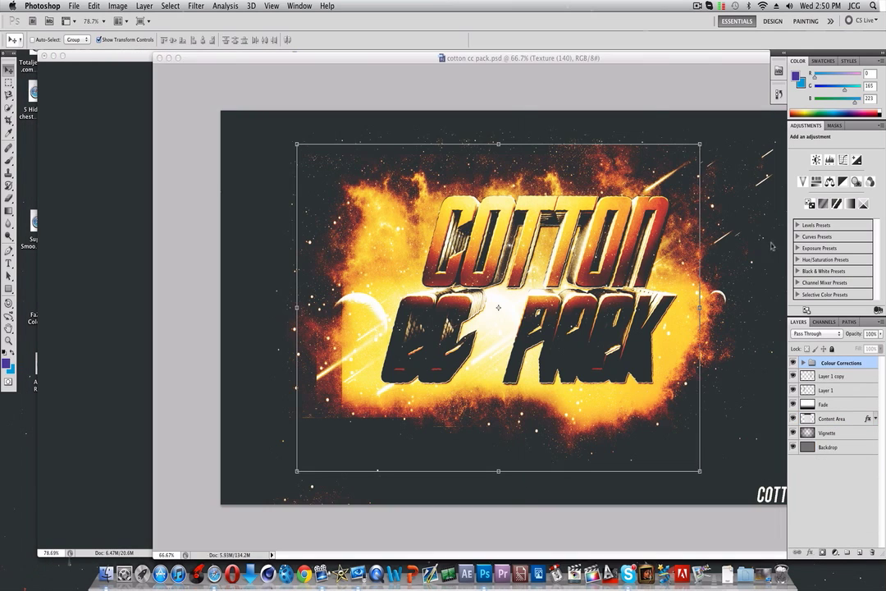
pyautogui.moveTo(639, 61); pyautogui.dragTo(564, 46)
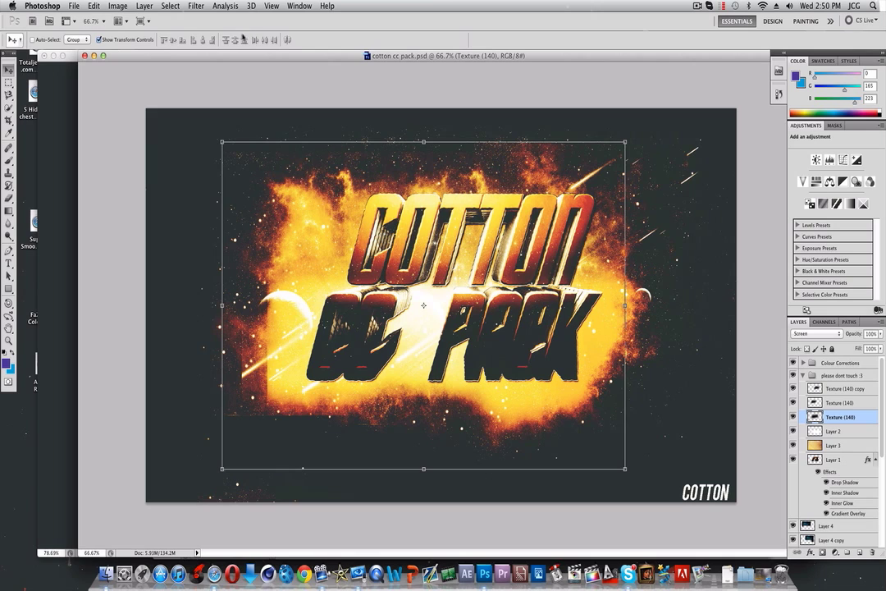
pyautogui.click(85, 56)
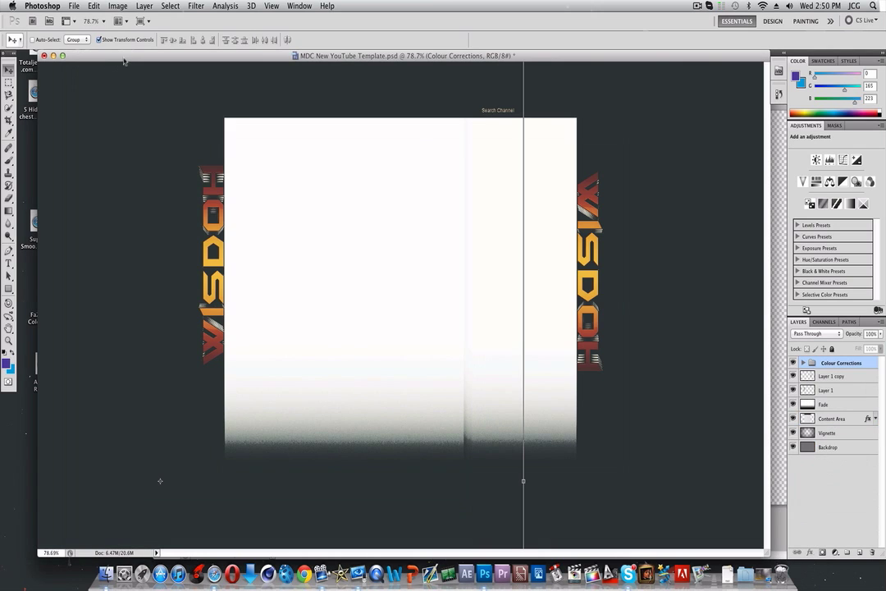
# Step: Expand the Colour Corrections group and hide its CC ORANGE folder
pyautogui.click(805, 364)
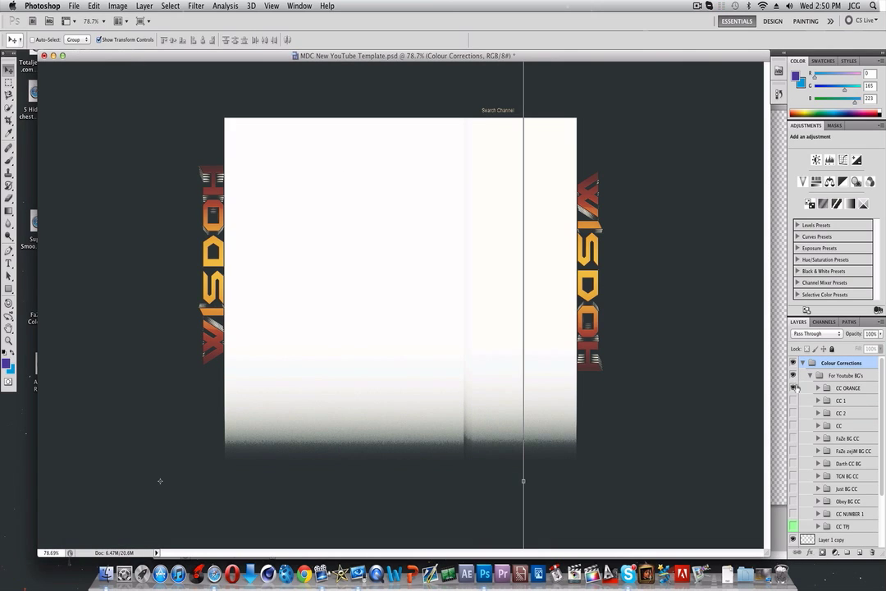
pyautogui.click(794, 388)
pyautogui.moveTo(884, 386); pyautogui.dragTo(884, 399)
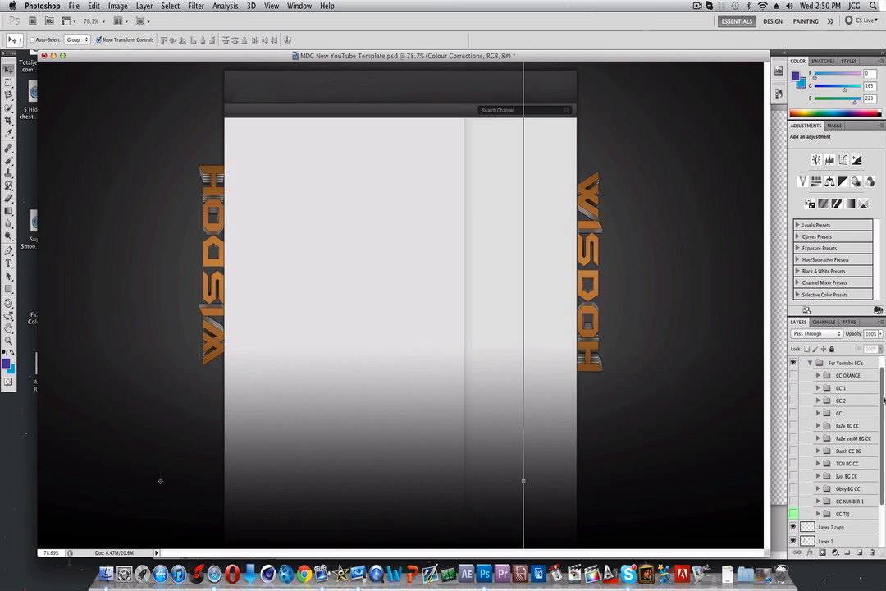
# Step: Preview each colour correction in the For Youtube BG's group one at a time, from CC 1 through CC TPJ
pyautogui.click(794, 388)
pyautogui.click(794, 388)
pyautogui.click(793, 400)
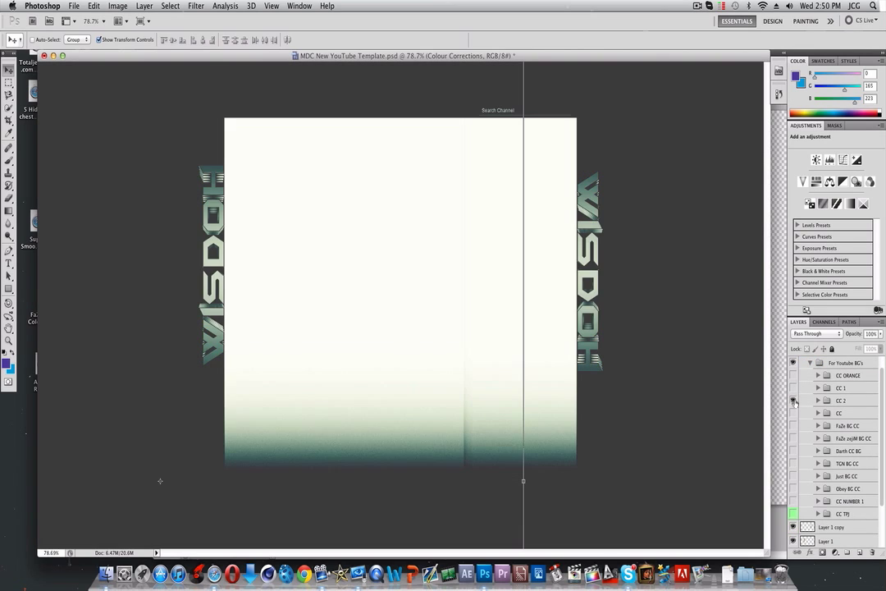
pyautogui.click(794, 402)
pyautogui.click(793, 413)
pyautogui.click(793, 414)
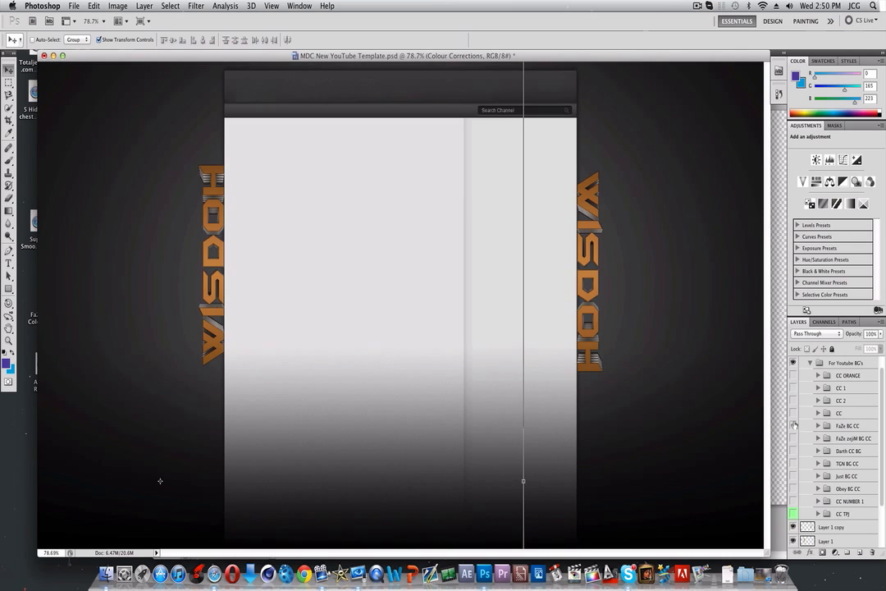
pyautogui.click(793, 426)
pyautogui.click(794, 427)
pyautogui.click(793, 440)
pyautogui.click(792, 439)
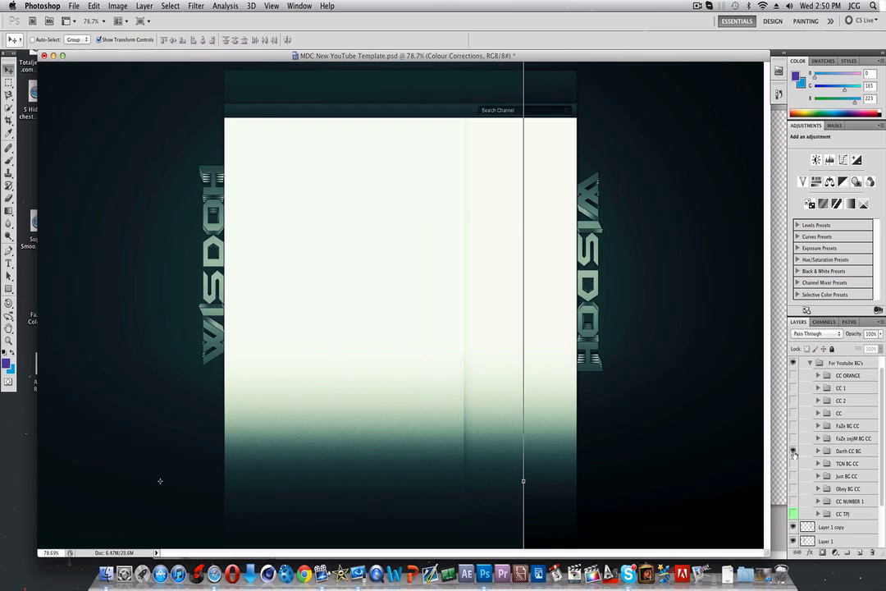
pyautogui.click(793, 451)
pyautogui.click(793, 463)
pyautogui.click(793, 464)
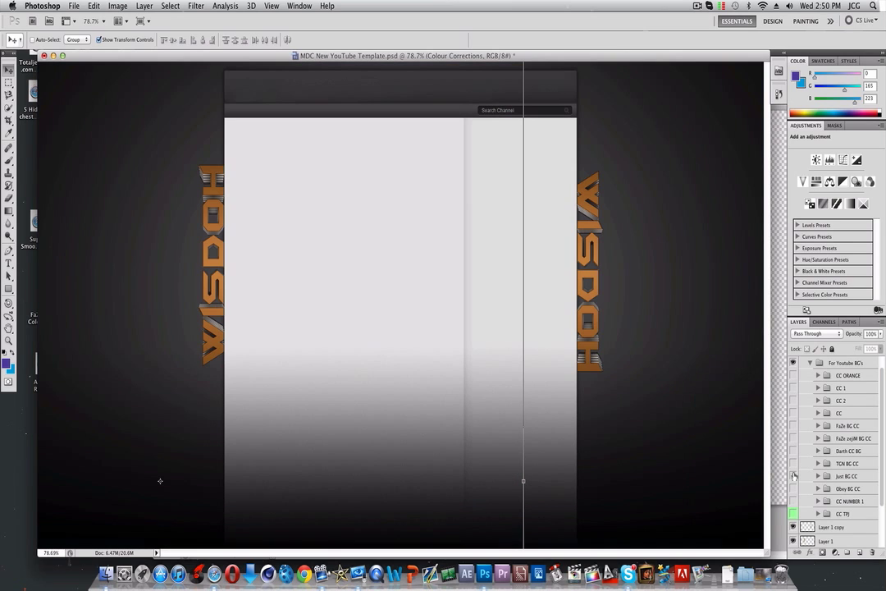
pyautogui.click(794, 476)
pyautogui.click(793, 476)
pyautogui.click(793, 489)
pyautogui.click(793, 489)
pyautogui.click(793, 502)
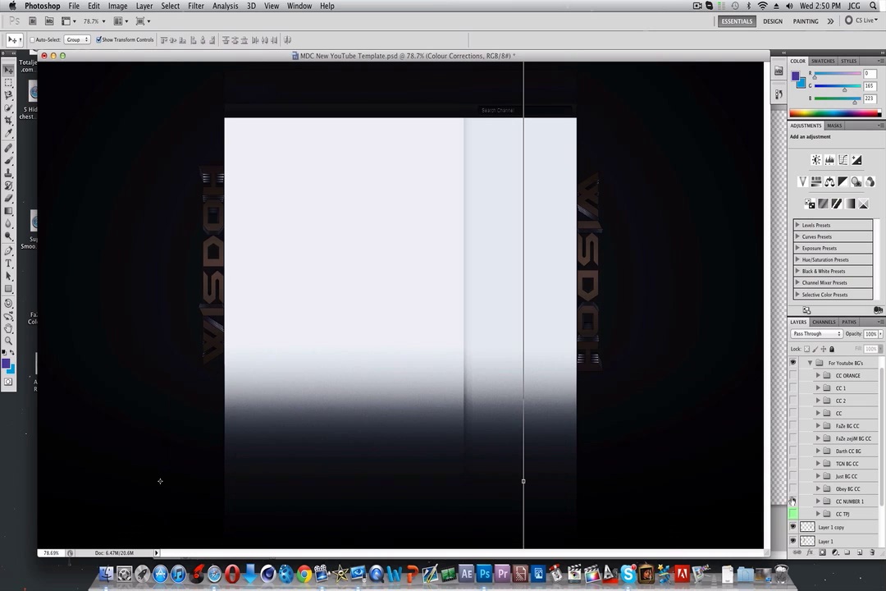
pyautogui.click(793, 502)
pyautogui.click(793, 514)
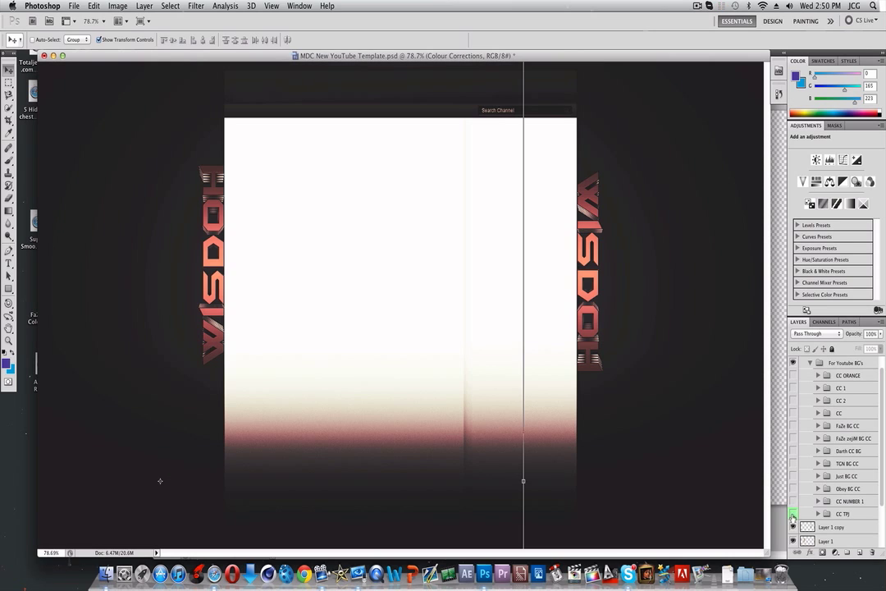
pyautogui.click(793, 515)
# Step: Compare the CC 1 and CC 2 colour corrections on the background again, leaving both hidden
pyautogui.click(793, 388)
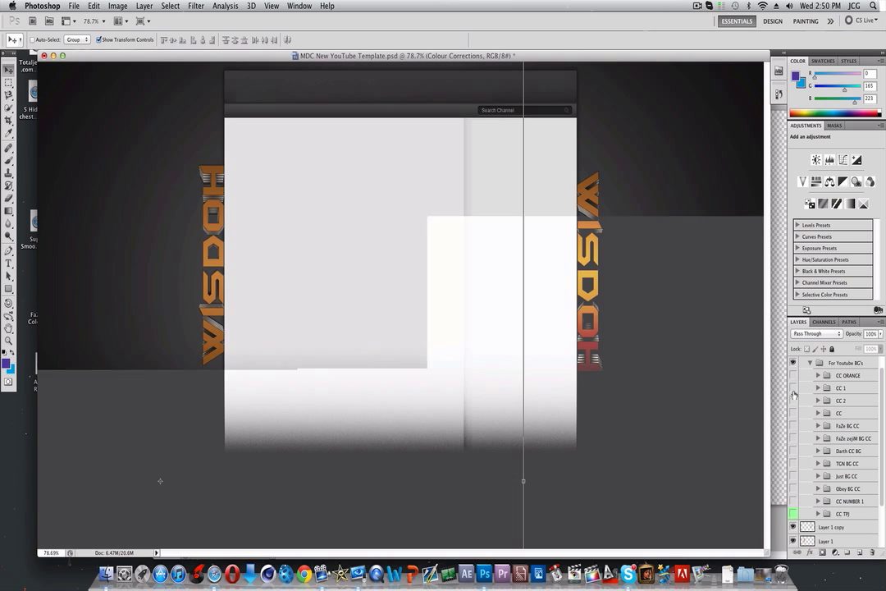
pyautogui.click(793, 388)
pyautogui.click(793, 389)
pyautogui.click(793, 388)
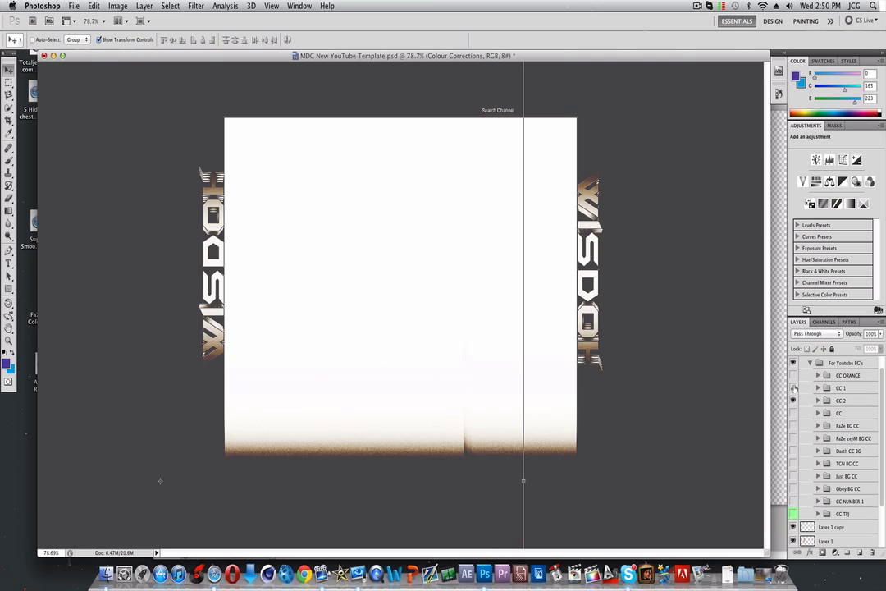
pyautogui.click(793, 401)
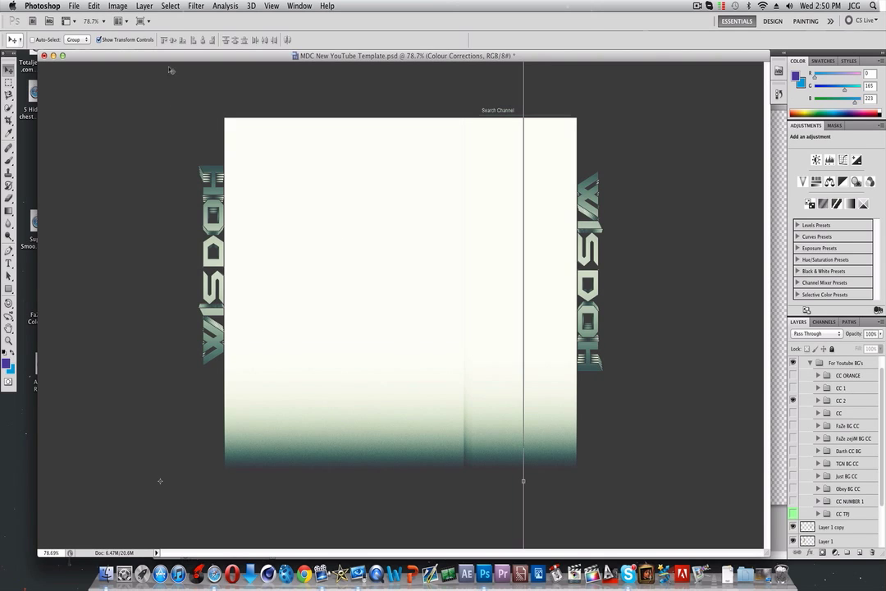
pyautogui.click(793, 400)
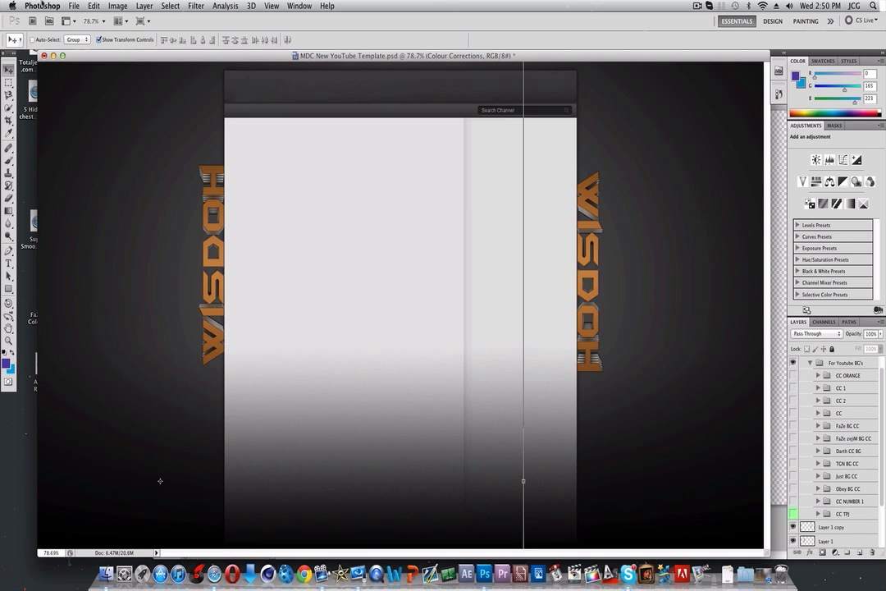
# Step: Open Mini Red.png from the Graph Unique GFX Pack's Lights And Flares folder and copy it into the template over the left Wisdoh text
pyautogui.click(74, 5)
pyautogui.click(78, 28)
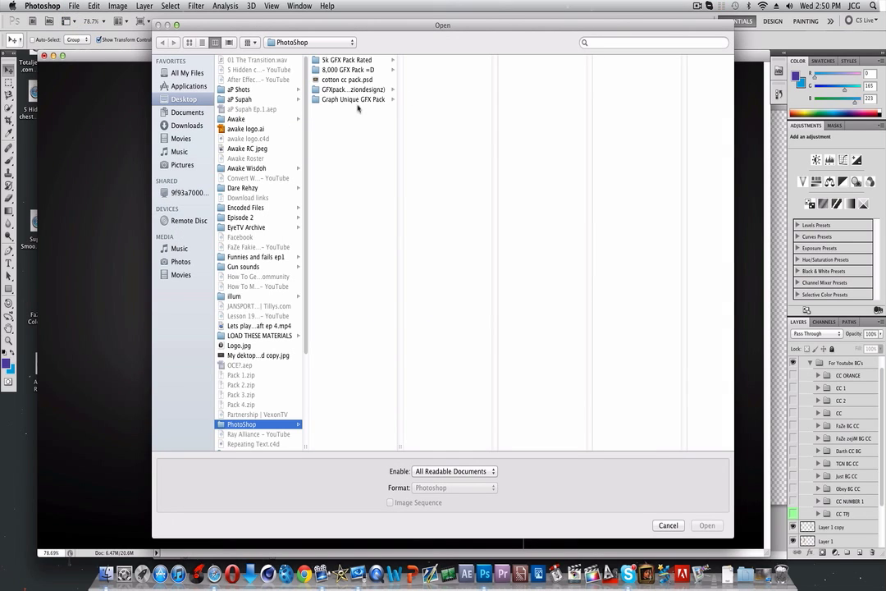
pyautogui.click(357, 99)
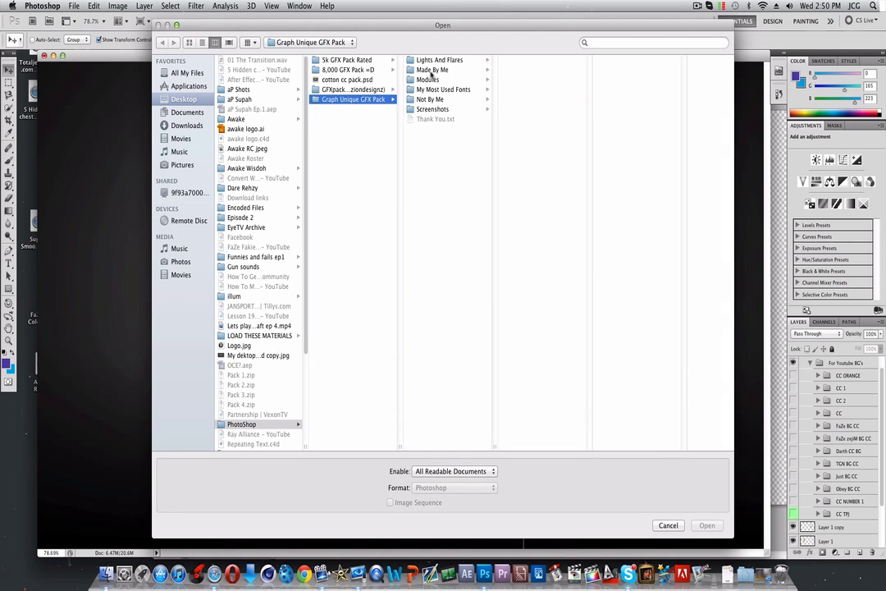
pyautogui.click(443, 60)
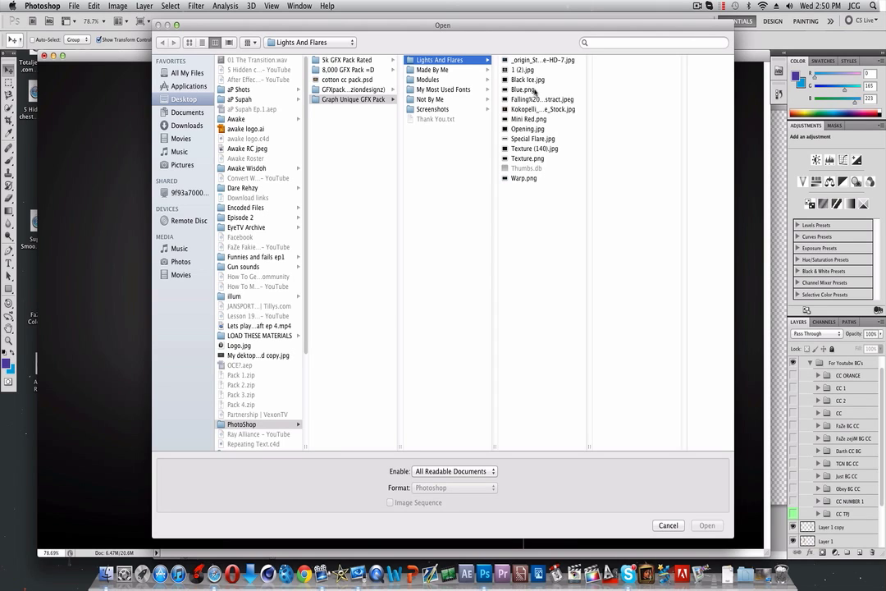
pyautogui.click(533, 119)
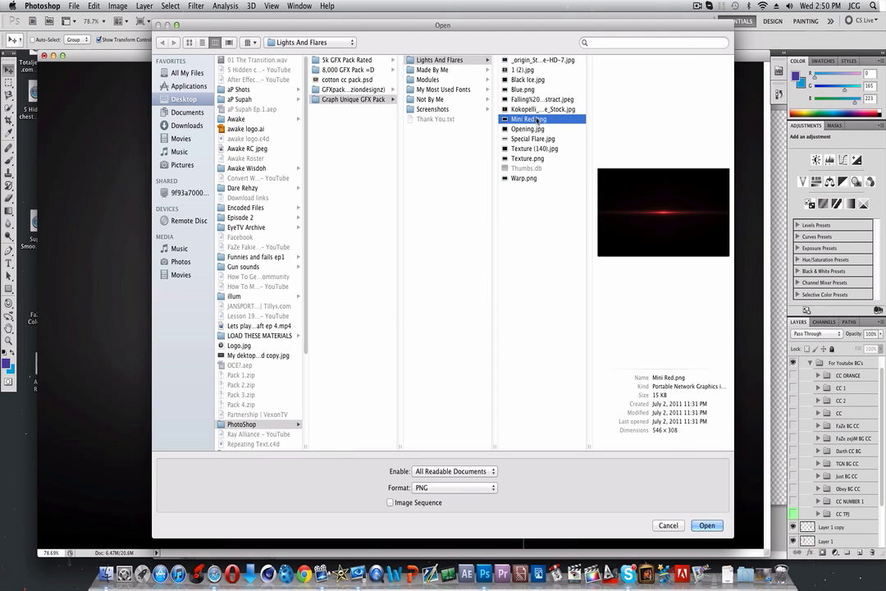
pyautogui.doubleClick(534, 119)
pyautogui.moveTo(254, 68); pyautogui.dragTo(501, 199)
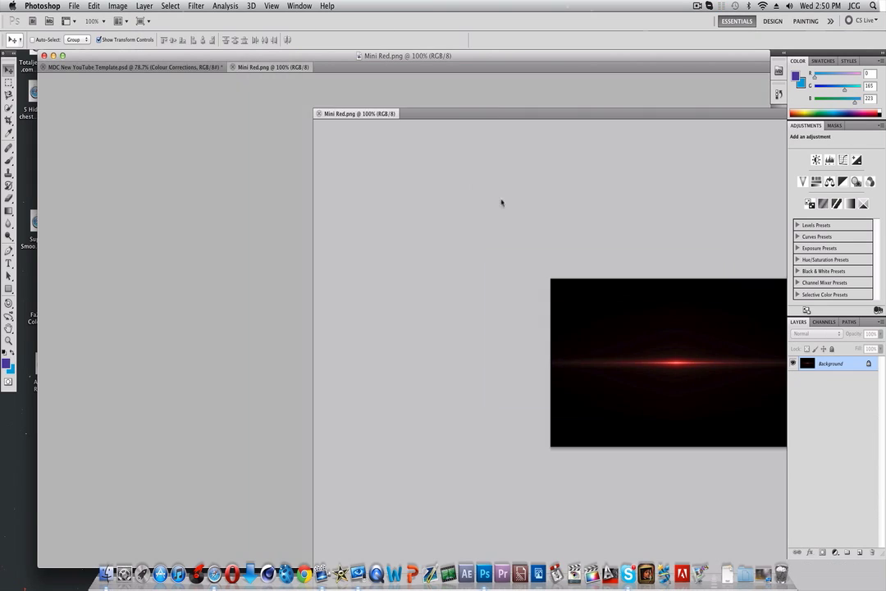
pyautogui.moveTo(437, 237); pyautogui.dragTo(128, 245)
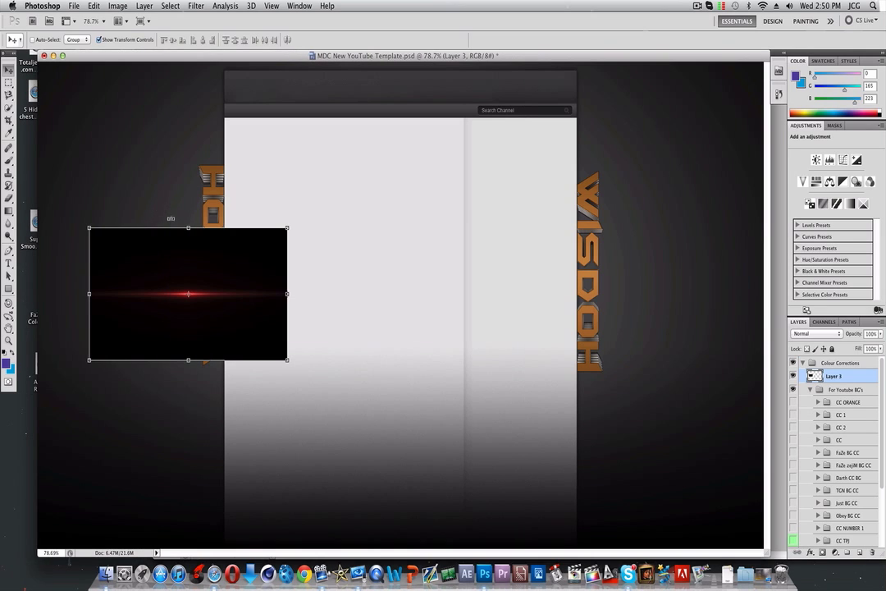
# Step: Rotate the red flare to -90 degrees, move it over the left Wisdoh text, and apply the transformation
pyautogui.hotkey('ctrl', 't')
pyautogui.moveTo(159, 214); pyautogui.dragTo(171, 300)
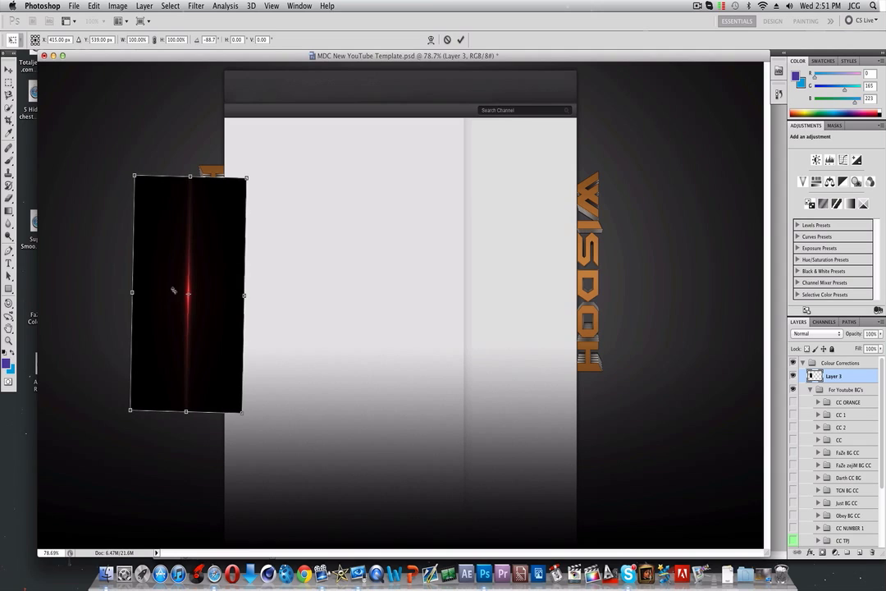
pyautogui.doubleClick(211, 39)
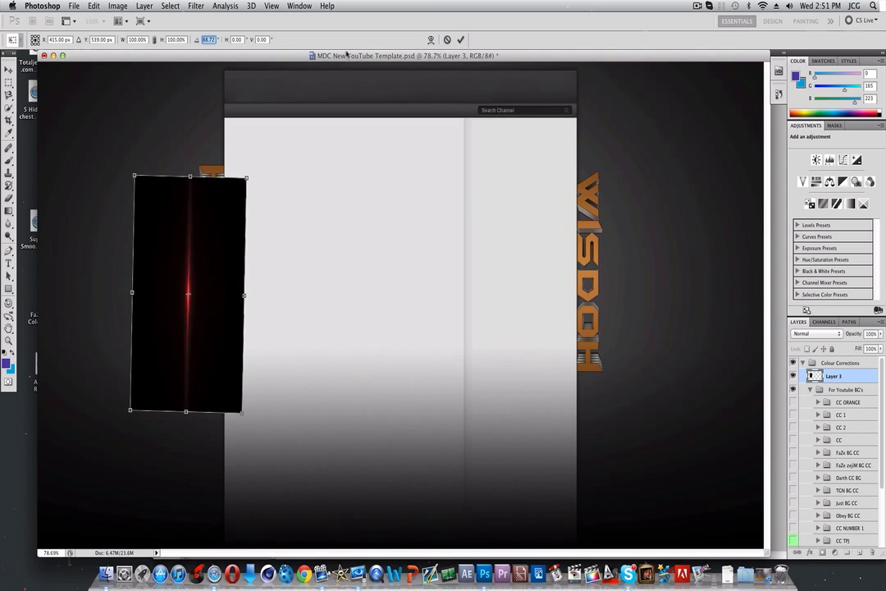
pyautogui.write('-90')
pyautogui.moveTo(243, 238)
pyautogui.mouseDown()
pyautogui.moveTo(231, 237)
pyautogui.moveTo(245, 218)
pyautogui.mouseUp()
pyautogui.click(8, 71)
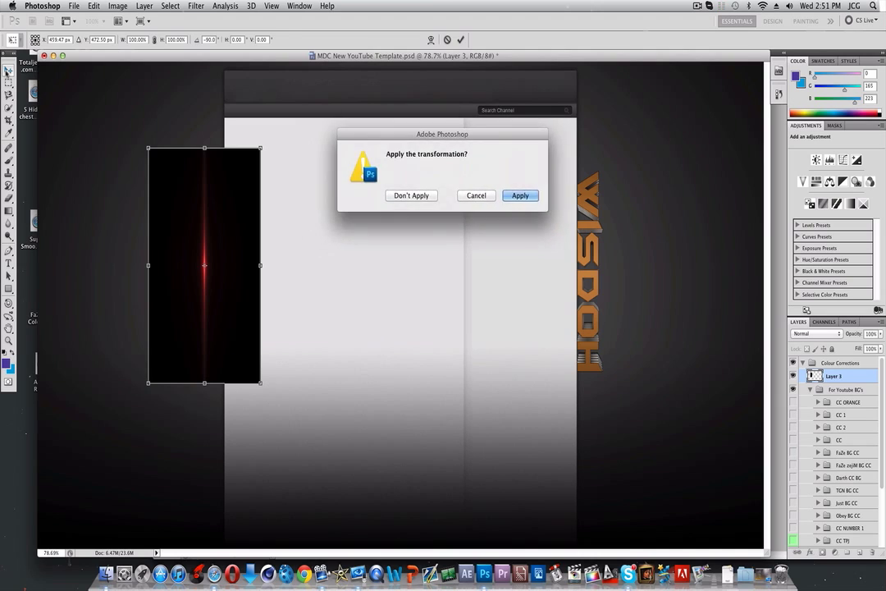
pyautogui.click(518, 195)
# Step: Move the flare's Layer 3 below the Colour Corrections group and set its blend mode to Screen
pyautogui.moveTo(836, 376)
pyautogui.mouseDown()
pyautogui.moveTo(817, 361)
pyautogui.moveTo(833, 382)
pyautogui.mouseUp()
pyautogui.click(804, 377)
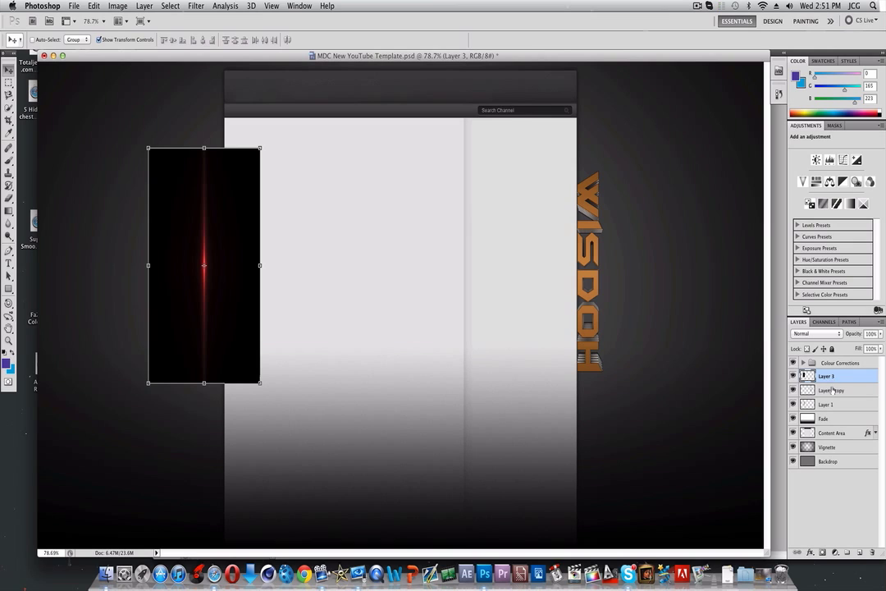
pyautogui.rightClick(846, 377)
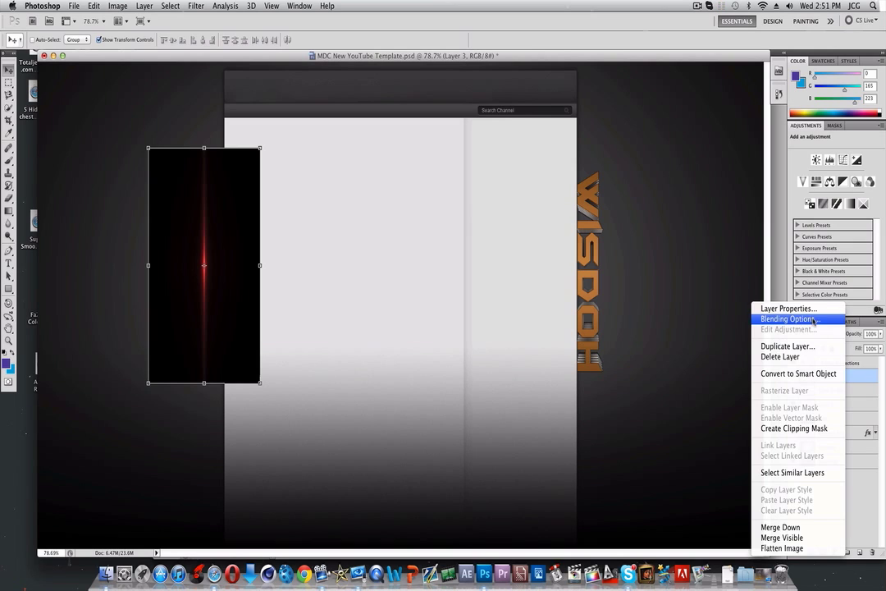
pyautogui.click(790, 318)
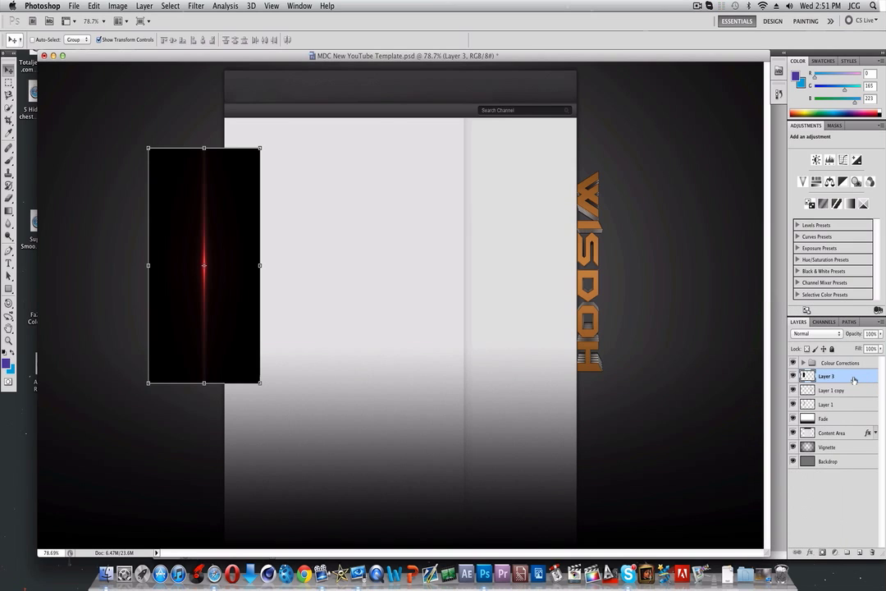
pyautogui.click(405, 286)
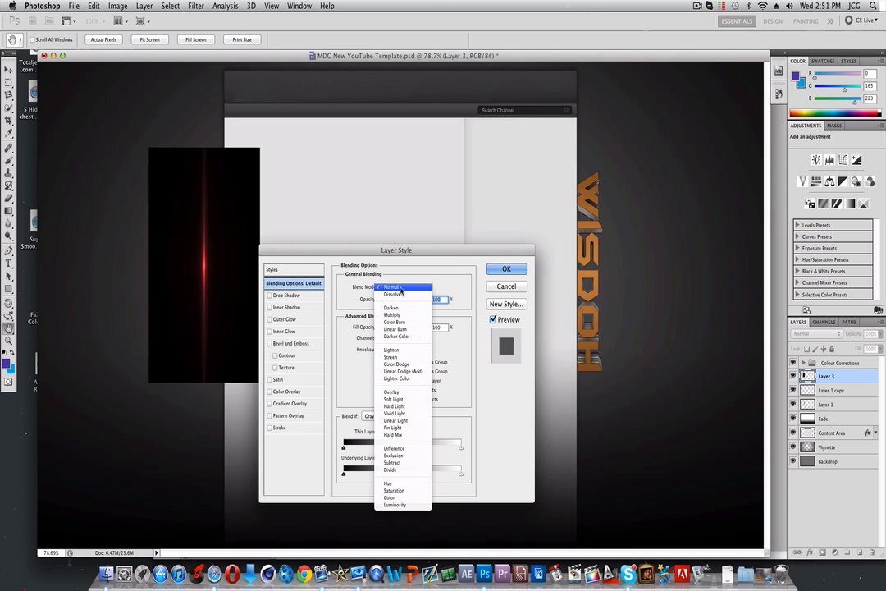
pyautogui.click(394, 358)
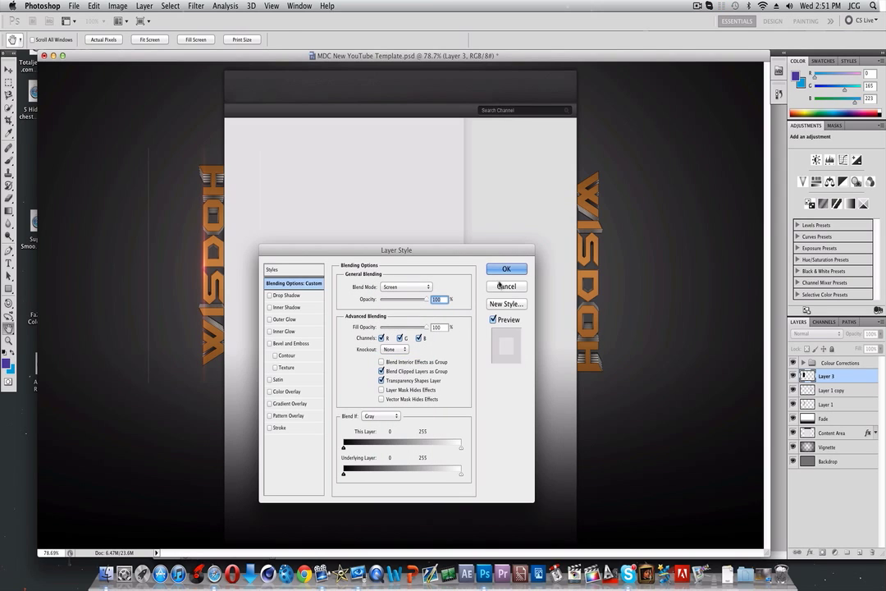
pyautogui.press('Return')
# Step: Align the flare with the content area's left edge and show the CC 2 colour correction
pyautogui.press('v')
pyautogui.moveTo(242, 294); pyautogui.dragTo(262, 290)
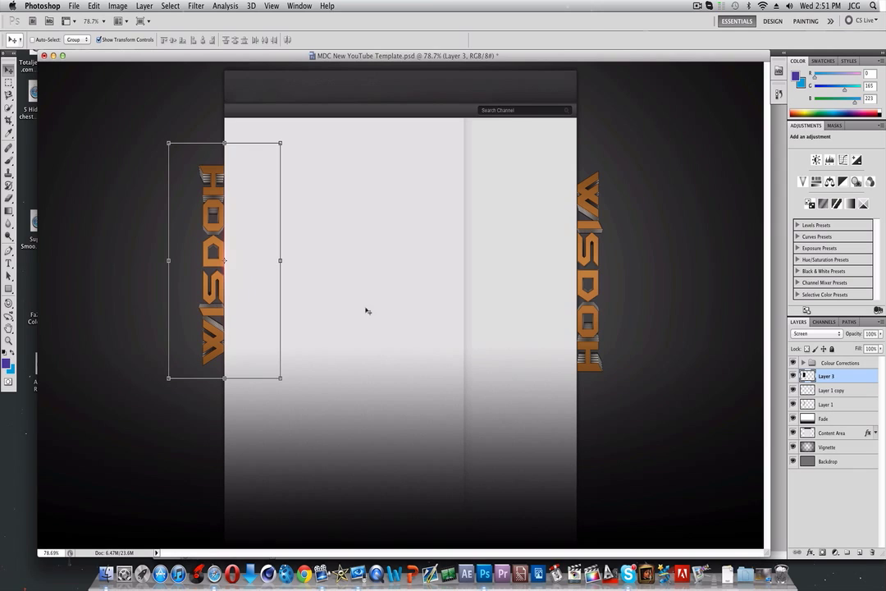
pyautogui.click(798, 362)
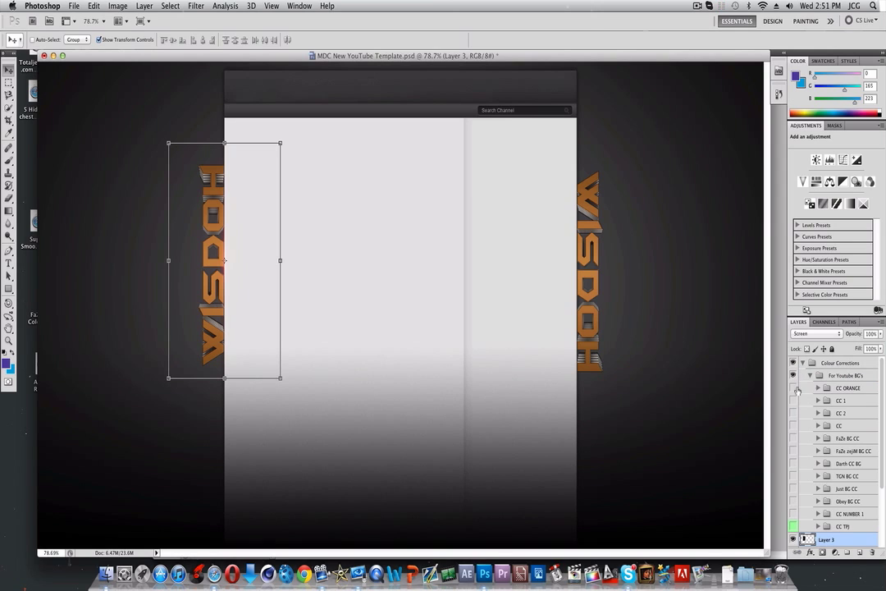
pyautogui.click(794, 413)
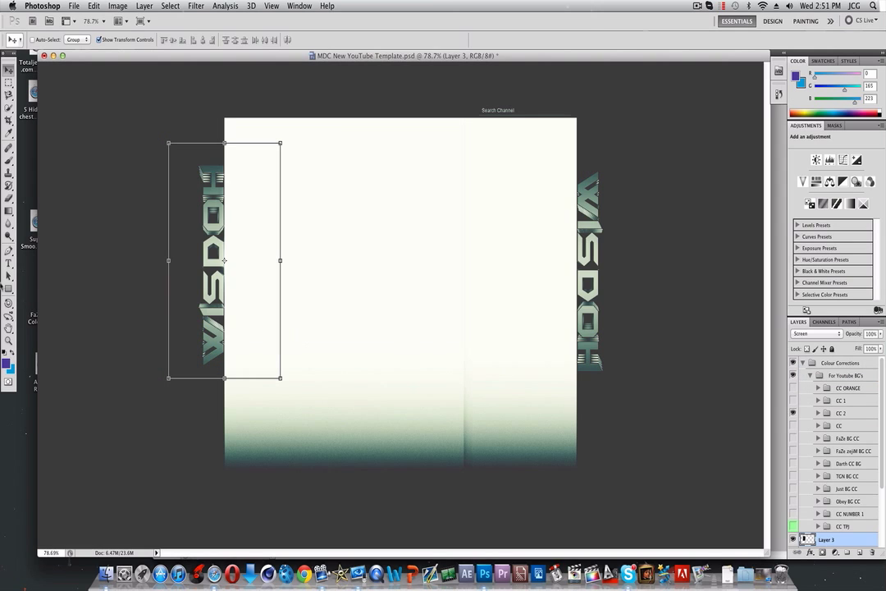
# Step: Duplicate the flare layer three times in the same position, as Layer 3 copy, Layer 3 copy 2 and Layer 3 copy 3
pyautogui.click(8, 340)
pyautogui.moveTo(210, 244); pyautogui.dragTo(259, 241)
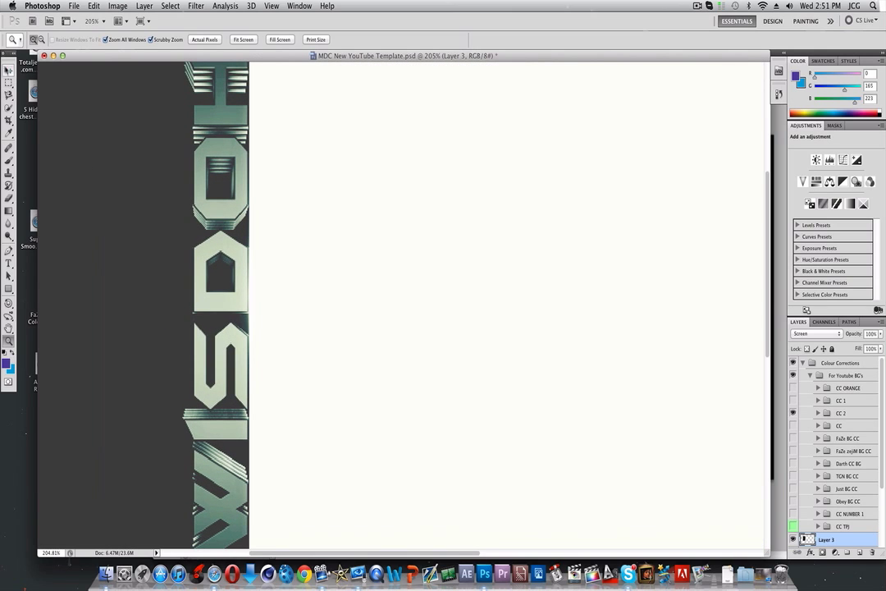
pyautogui.click(8, 67)
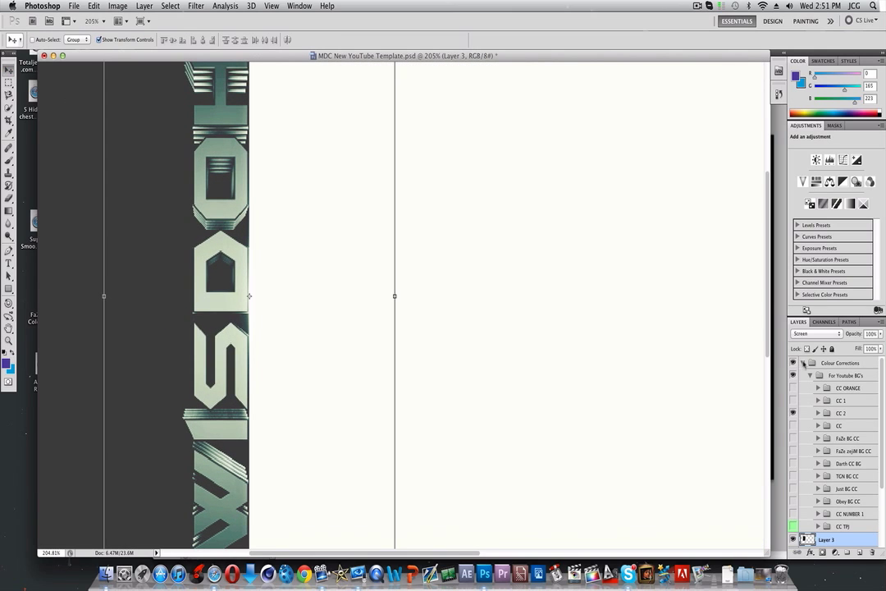
pyautogui.click(803, 362)
pyautogui.rightClick(830, 375)
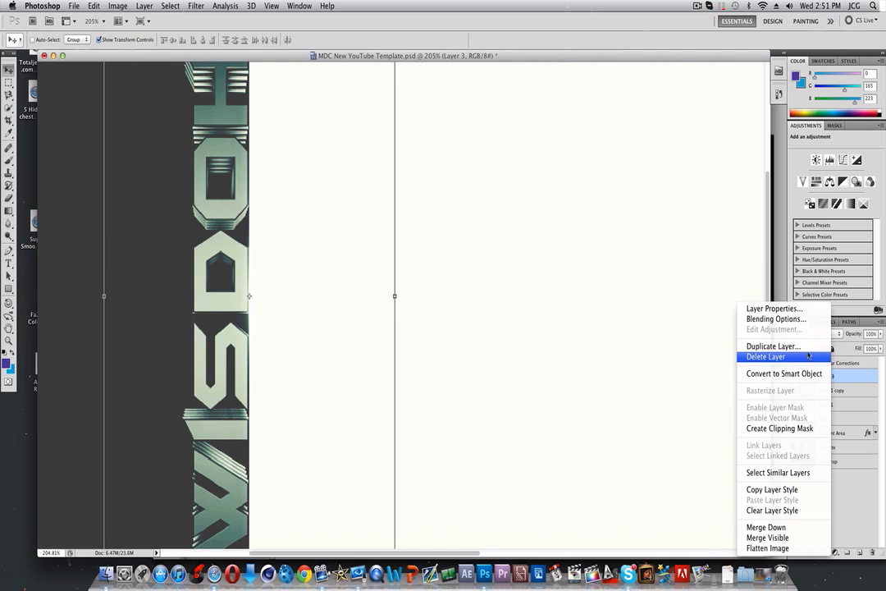
pyautogui.click(776, 345)
pyautogui.press('Return')
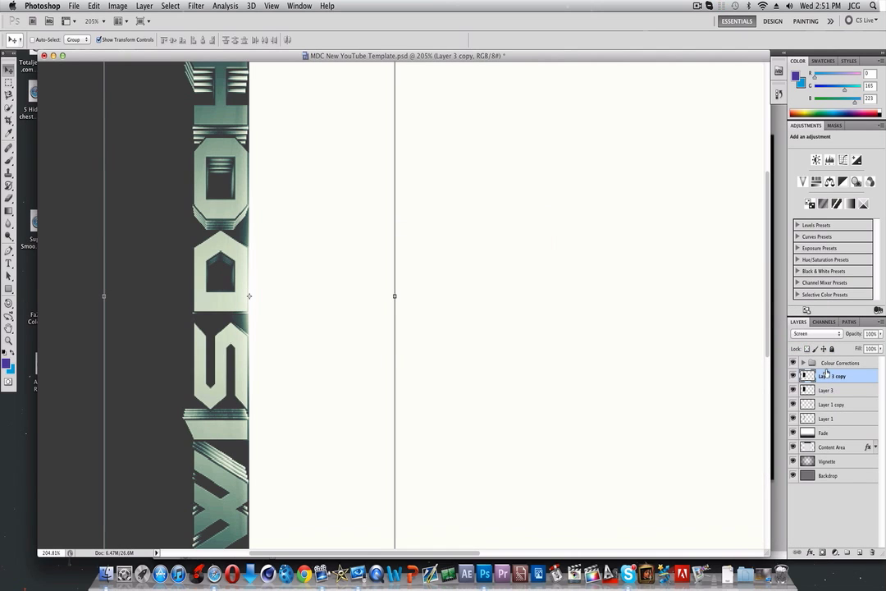
pyautogui.rightClick(833, 375)
pyautogui.click(778, 345)
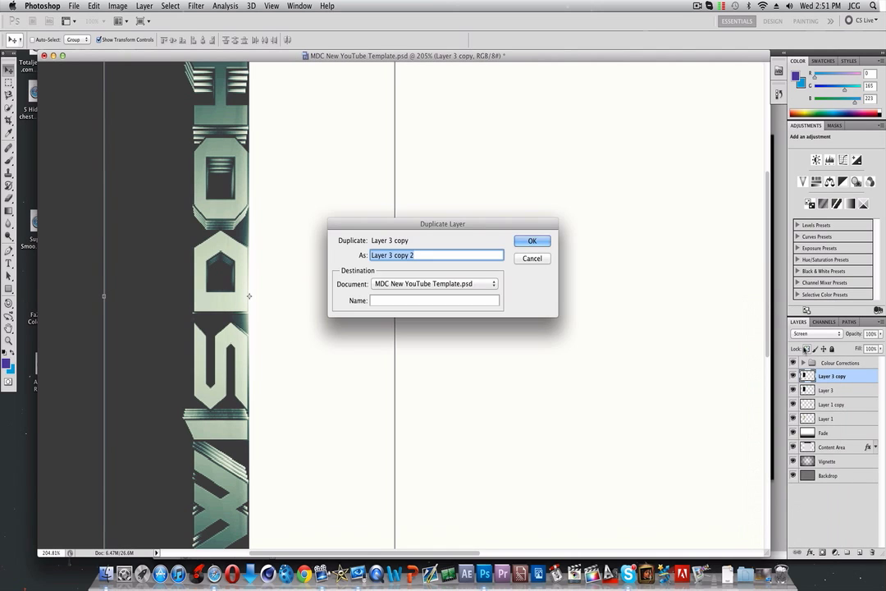
pyautogui.press('Return')
pyautogui.rightClick(834, 375)
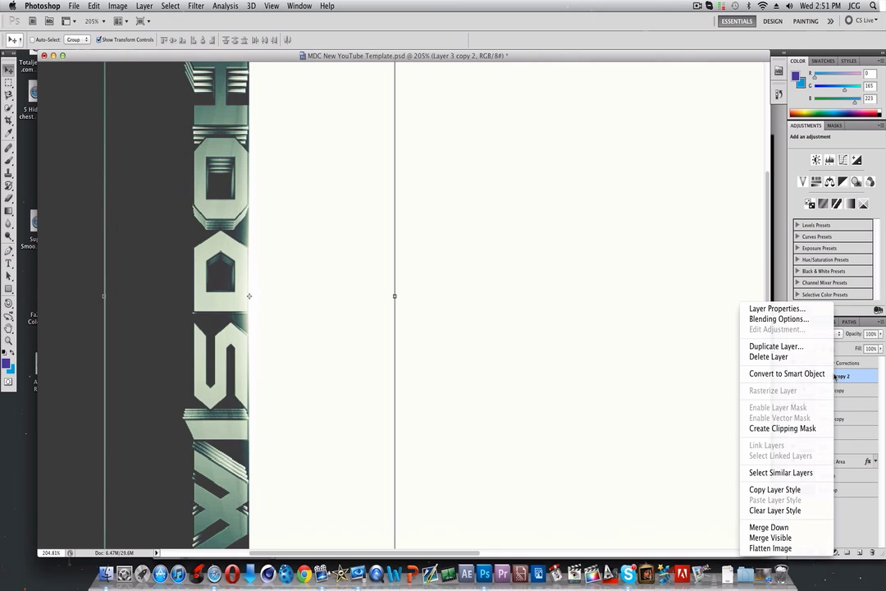
pyautogui.click(825, 346)
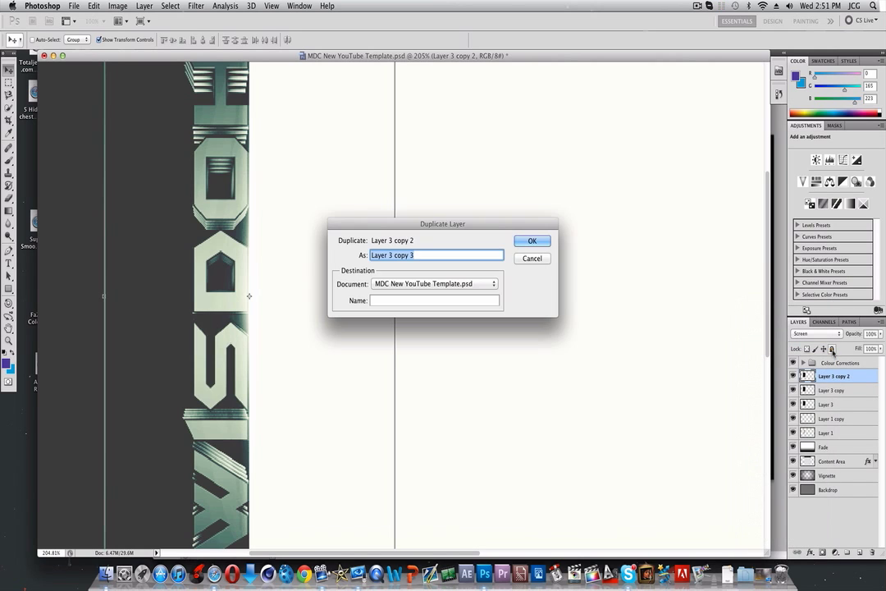
pyautogui.press('Return')
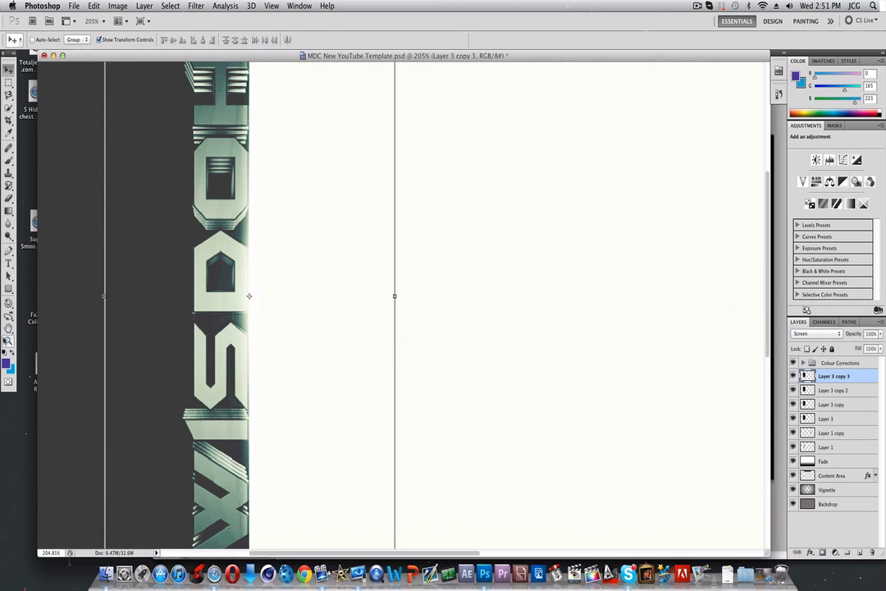
# Step: Select all four flare layers together, from Layer 3 through Layer 3 copy 3
pyautogui.click(8, 340)
pyautogui.moveTo(255, 317); pyautogui.dragTo(214, 314)
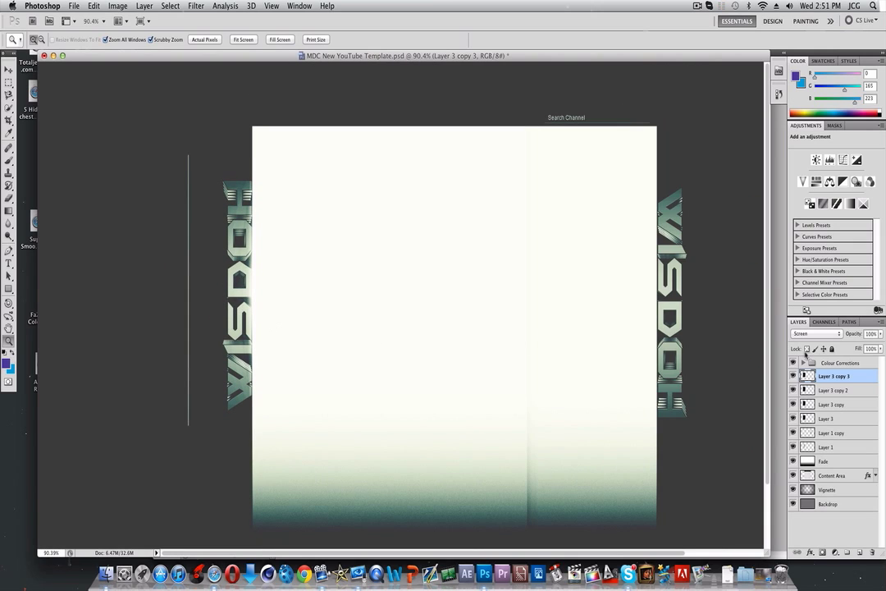
pyautogui.click(841, 419)
pyautogui.click(8, 70)
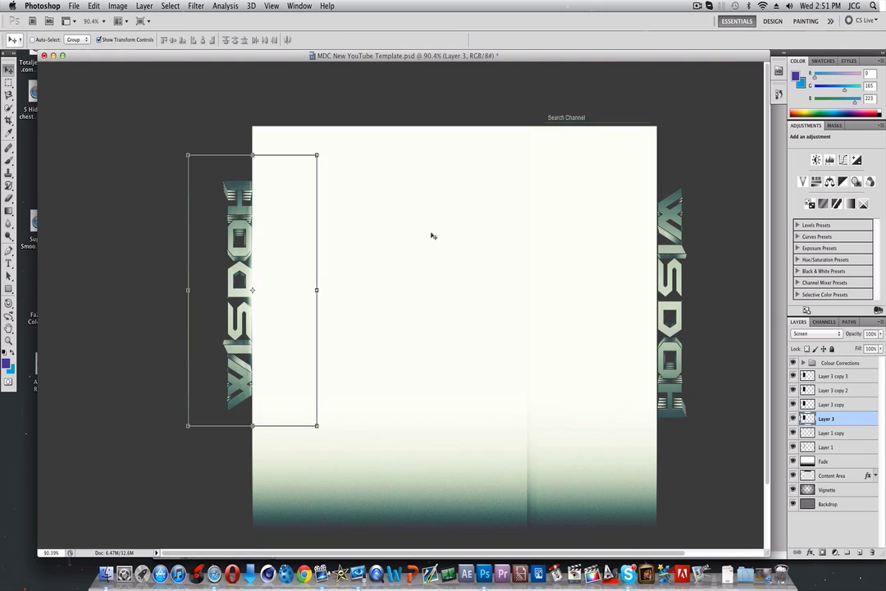
pyautogui.keyDown('shift'); pyautogui.click(838, 381); pyautogui.keyUp('shift')
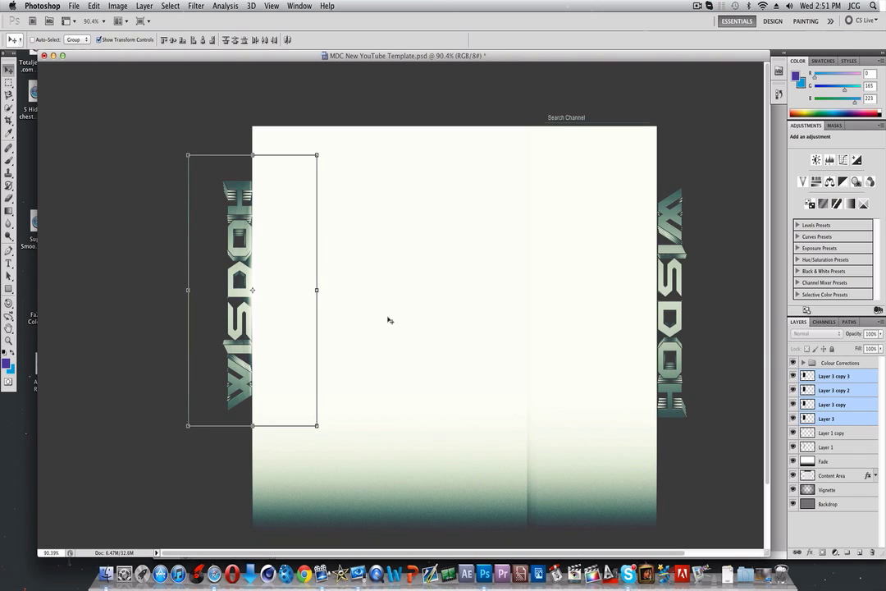
pyautogui.click(838, 362)
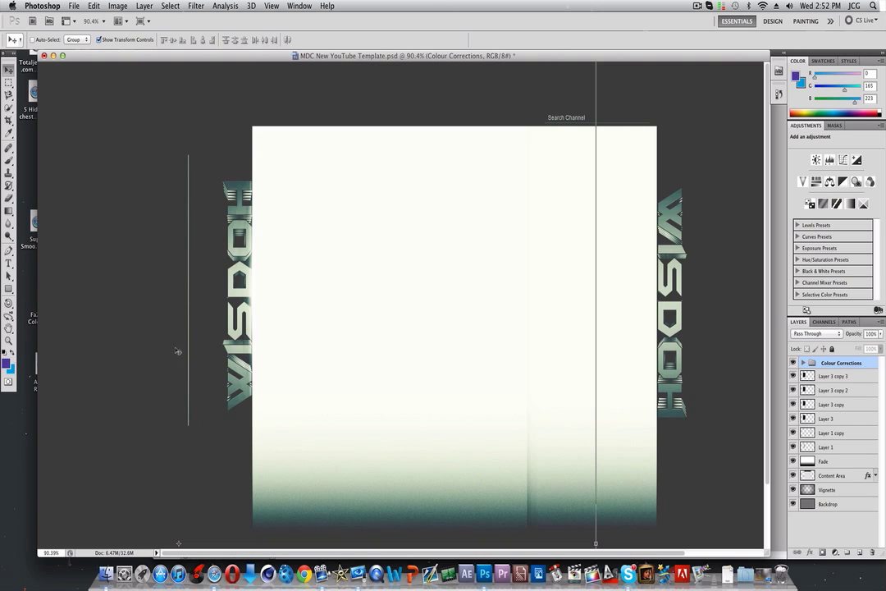
pyautogui.click(843, 432)
pyautogui.click(840, 420)
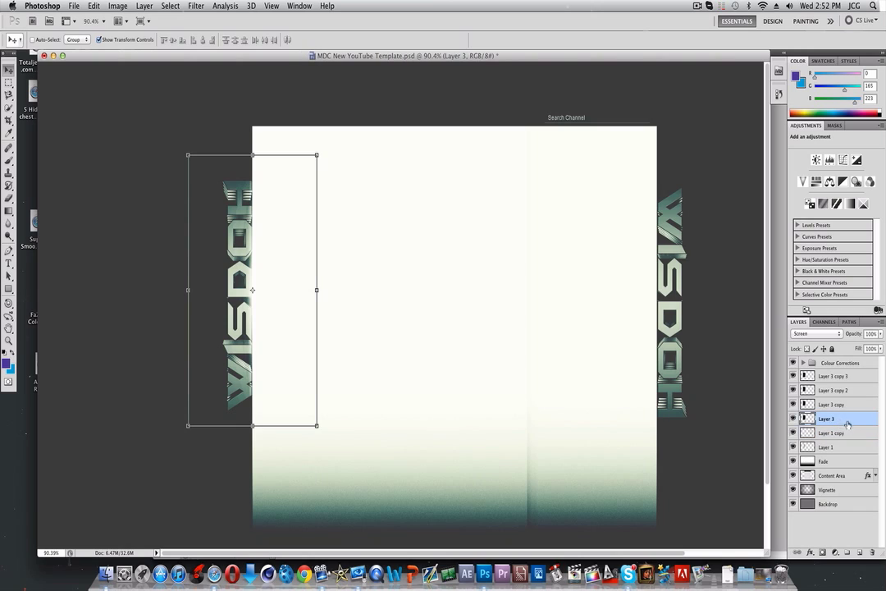
pyautogui.keyDown('shift'); pyautogui.click(854, 377); pyautogui.keyUp('shift')
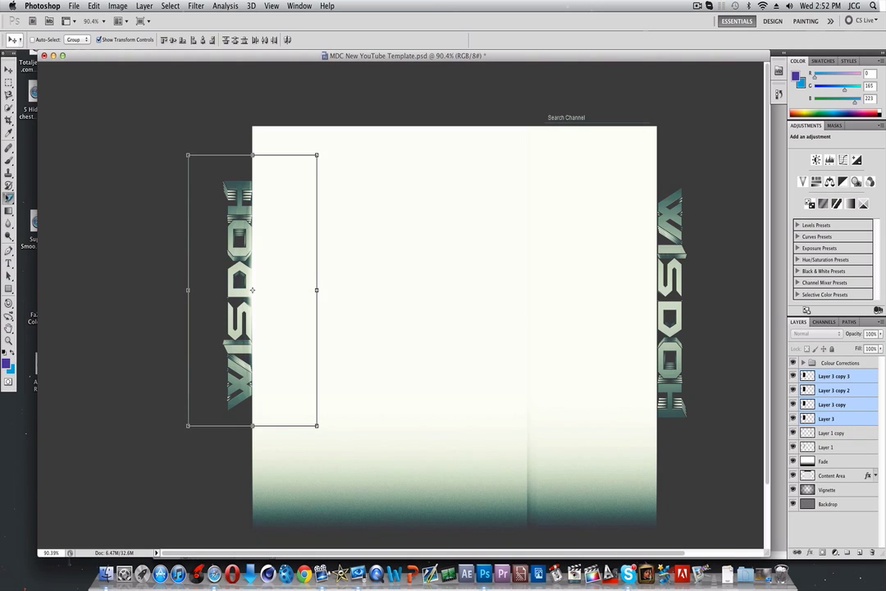
# Step: Erase the flare's hard outer edge line on Layer 3 and its three copies with a soft 90 px Eraser
pyautogui.click(9, 197)
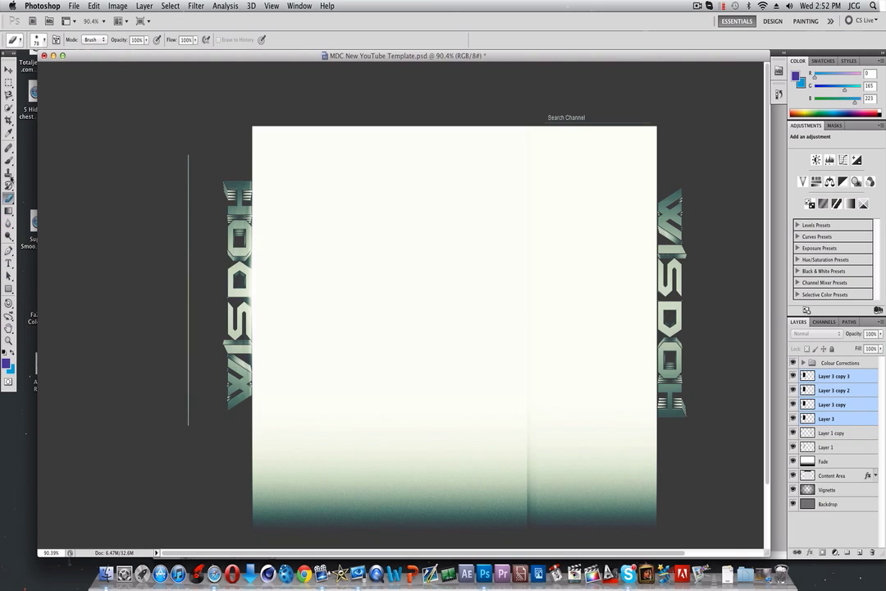
pyautogui.click(45, 40)
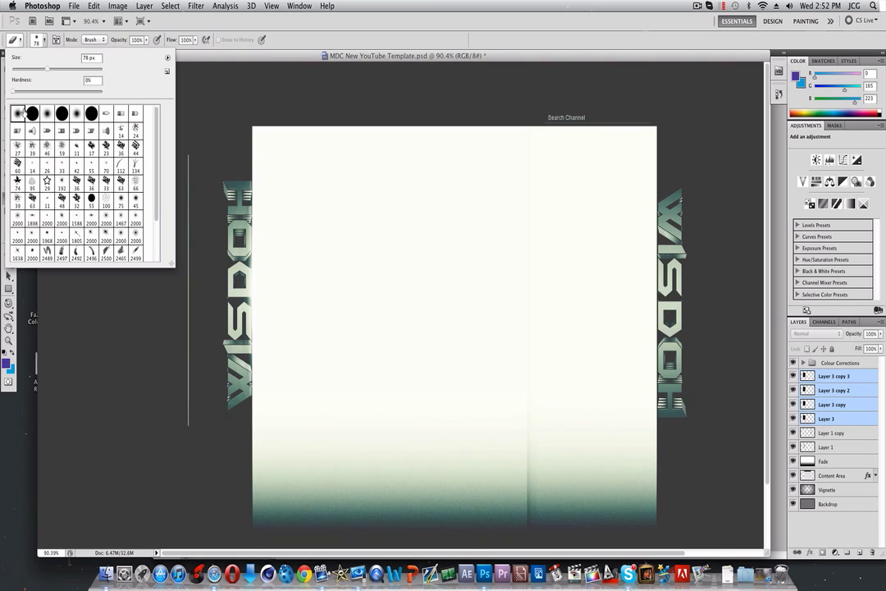
pyautogui.doubleClick(85, 57)
pyautogui.write('90')
pyautogui.press('Return')
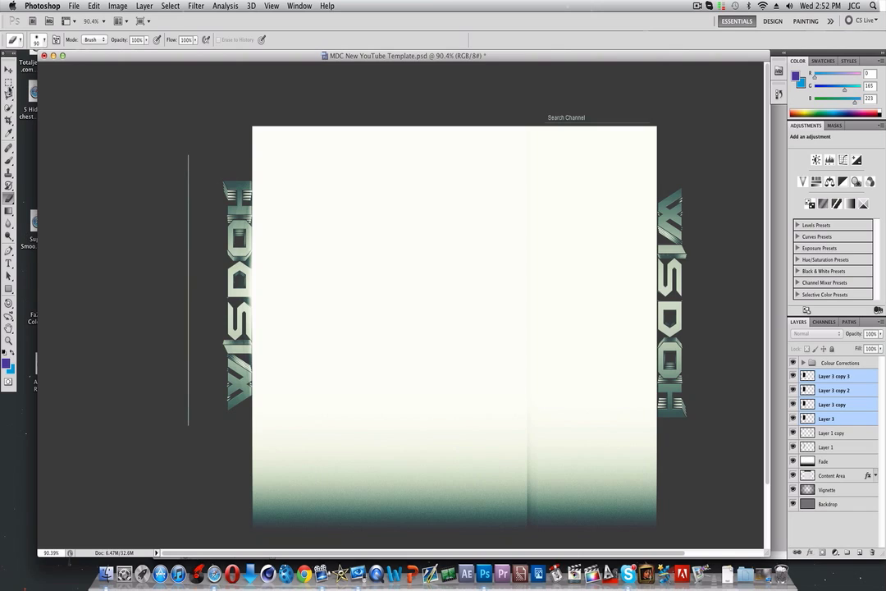
pyautogui.click(829, 376)
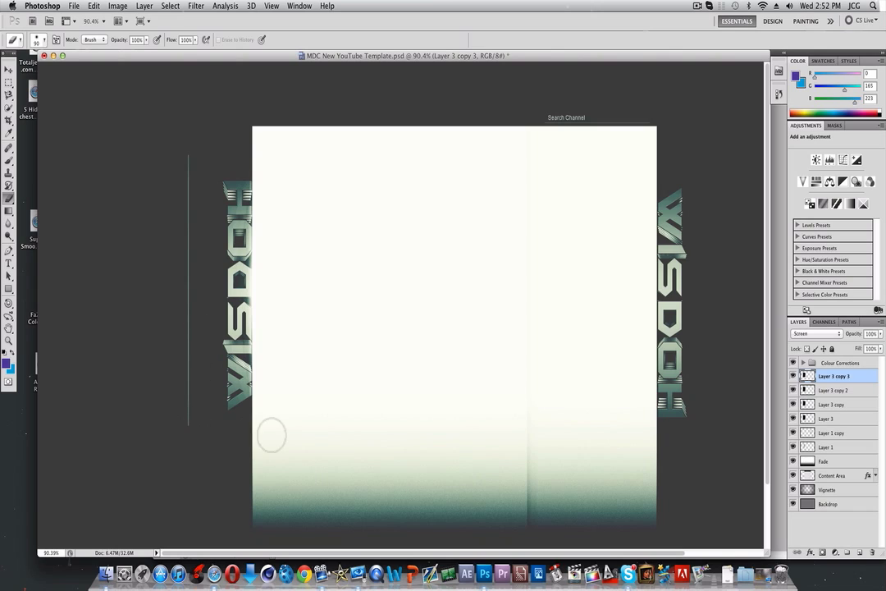
pyautogui.click(837, 391)
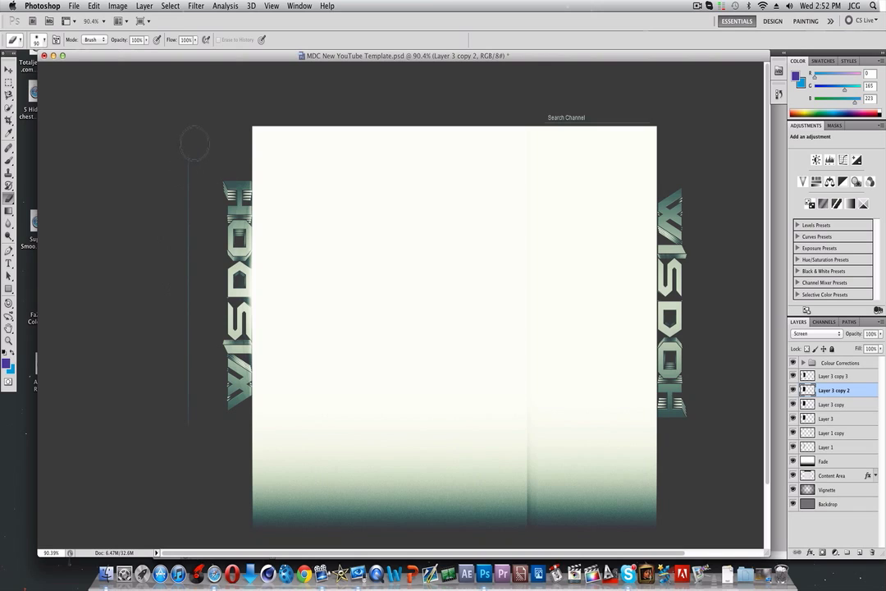
pyautogui.click(830, 406)
pyautogui.moveTo(223, 168)
pyautogui.mouseDown()
pyautogui.moveTo(188, 178)
pyautogui.moveTo(178, 430)
pyautogui.moveTo(181, 408)
pyautogui.moveTo(183, 195)
pyautogui.moveTo(161, 427)
pyautogui.mouseUp()
pyautogui.click(843, 419)
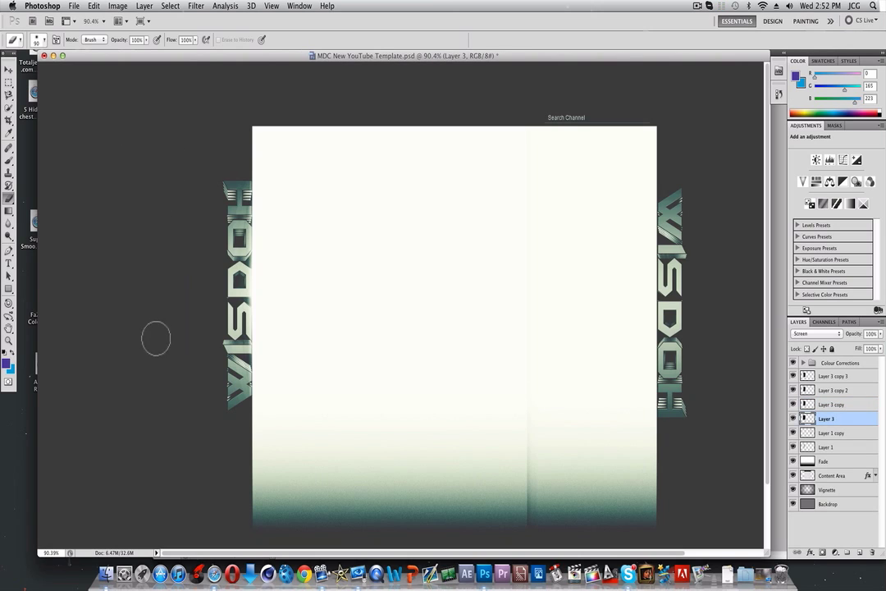
# Step: Duplicate the four flare layers and move the duplicates to the outer edge of the Wisdoh text beside the content area
pyautogui.click(8, 71)
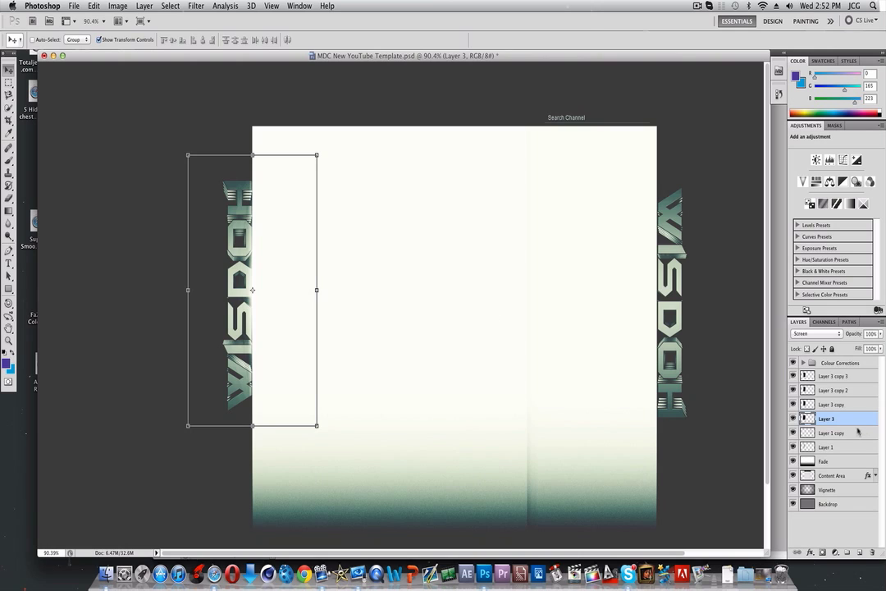
pyautogui.keyDown('shift'); pyautogui.click(846, 378); pyautogui.keyUp('shift')
pyautogui.rightClick(845, 377)
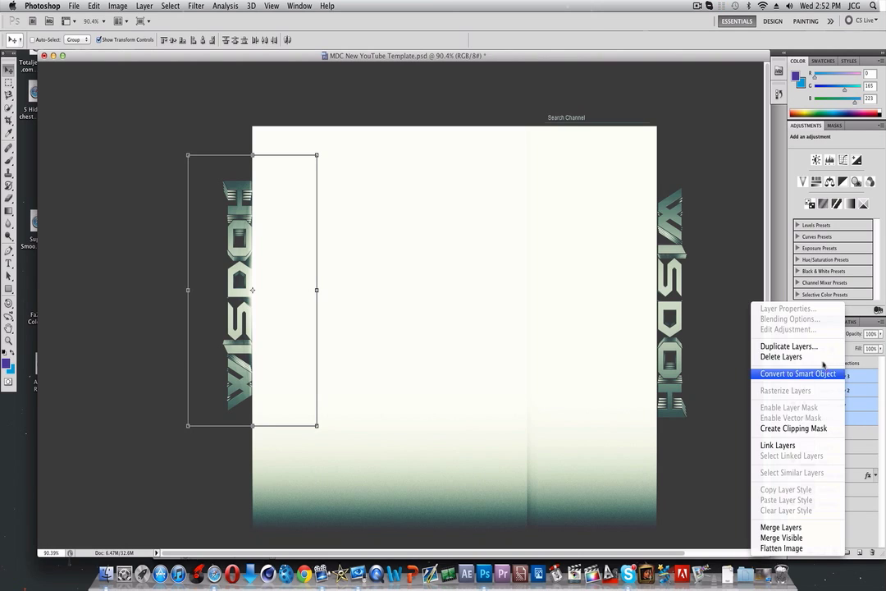
pyautogui.click(823, 353)
pyautogui.press('Return')
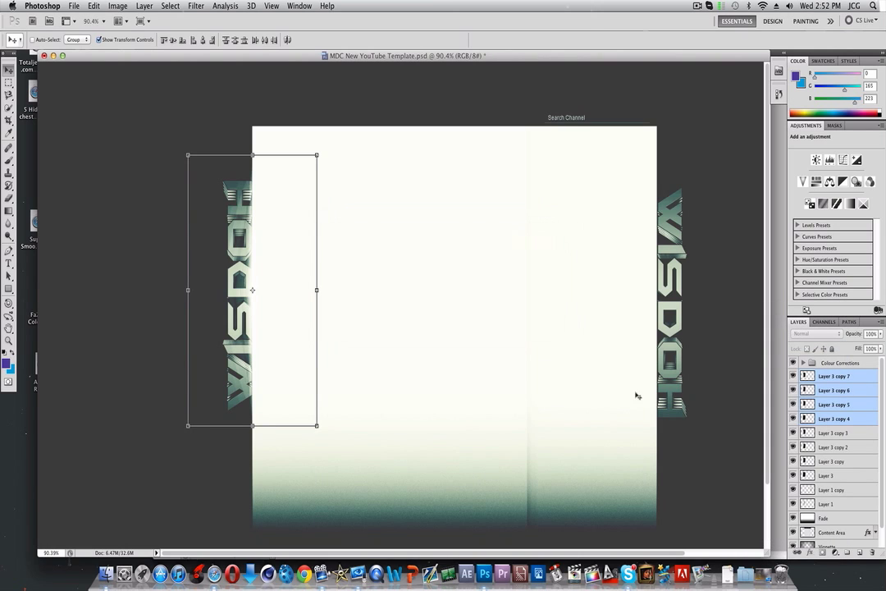
pyautogui.moveTo(296, 320); pyautogui.dragTo(269, 320)
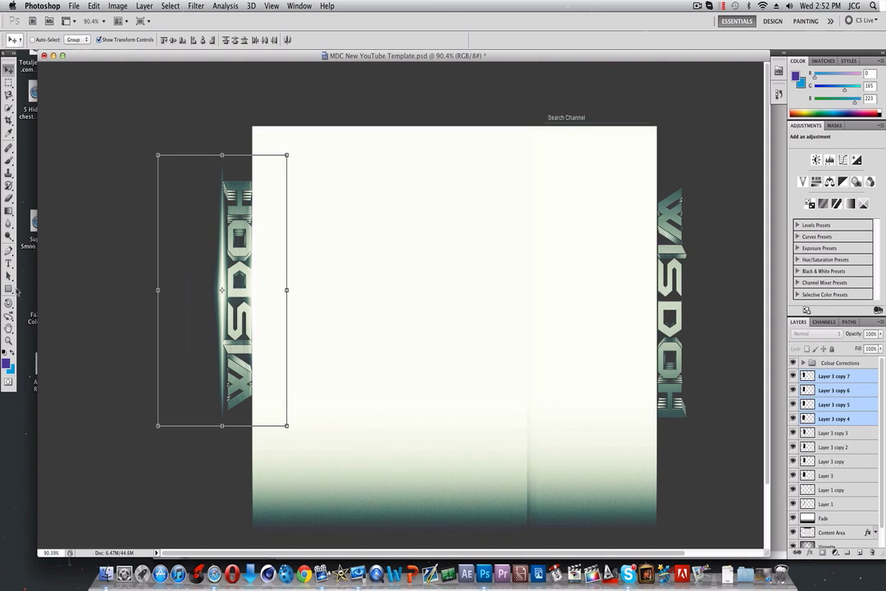
# Step: Erase the faint edge remnants beside the flare on Layer 3 copy 4 through Layer 3 copy 7 and on Layer 3
pyautogui.click(8, 198)
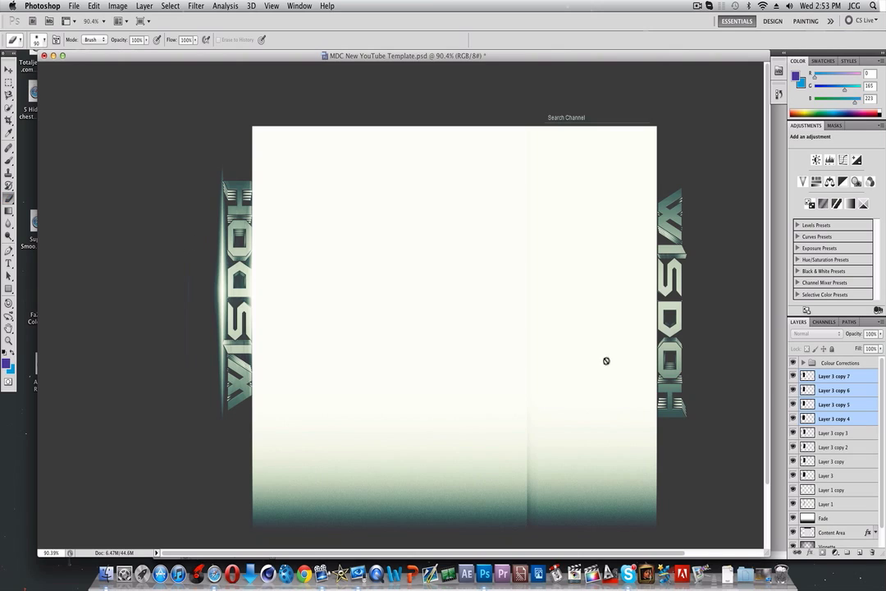
pyautogui.click(854, 423)
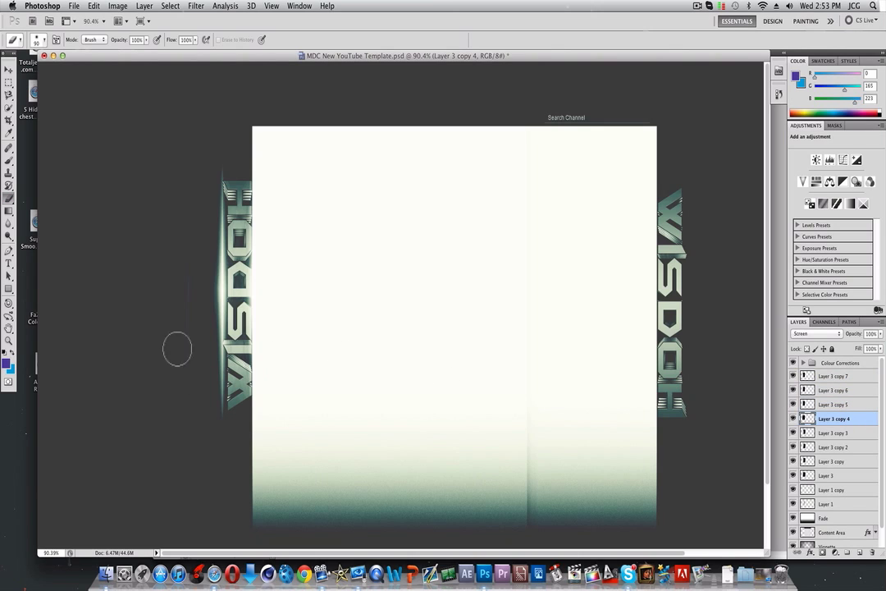
pyautogui.click(829, 404)
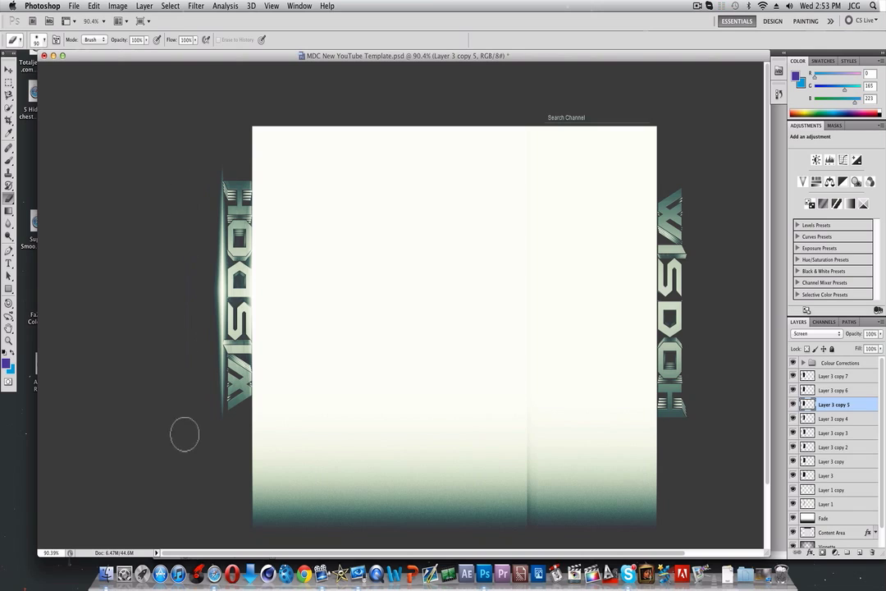
pyautogui.click(833, 390)
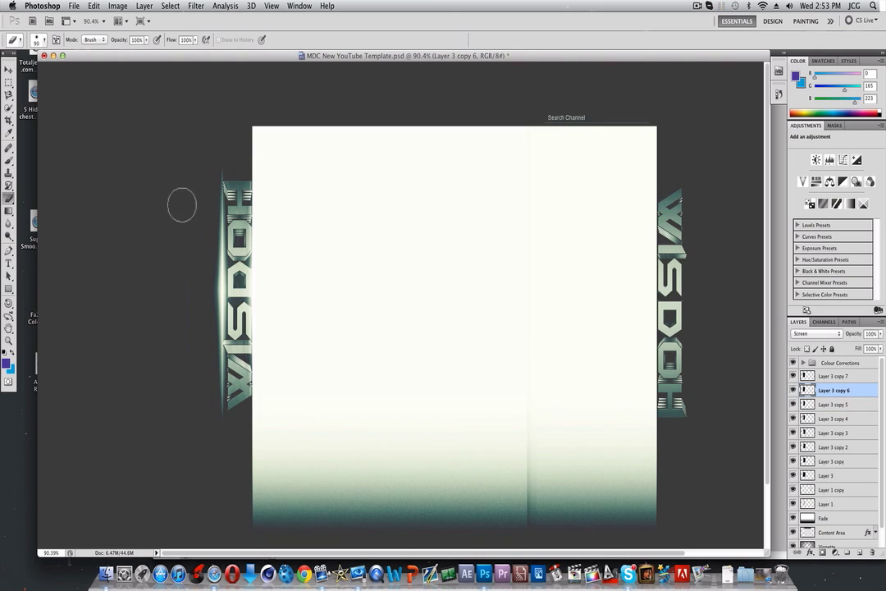
pyautogui.click(831, 376)
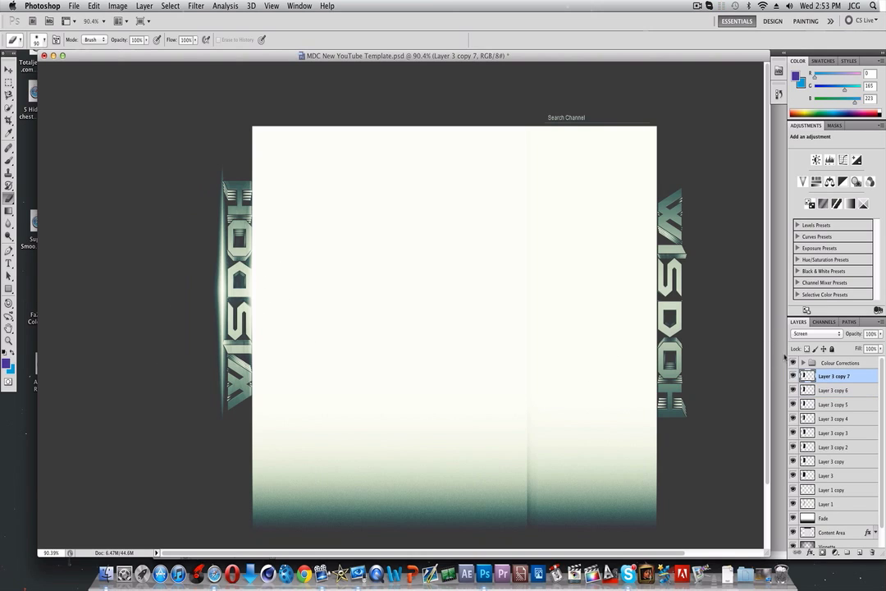
pyautogui.click(838, 479)
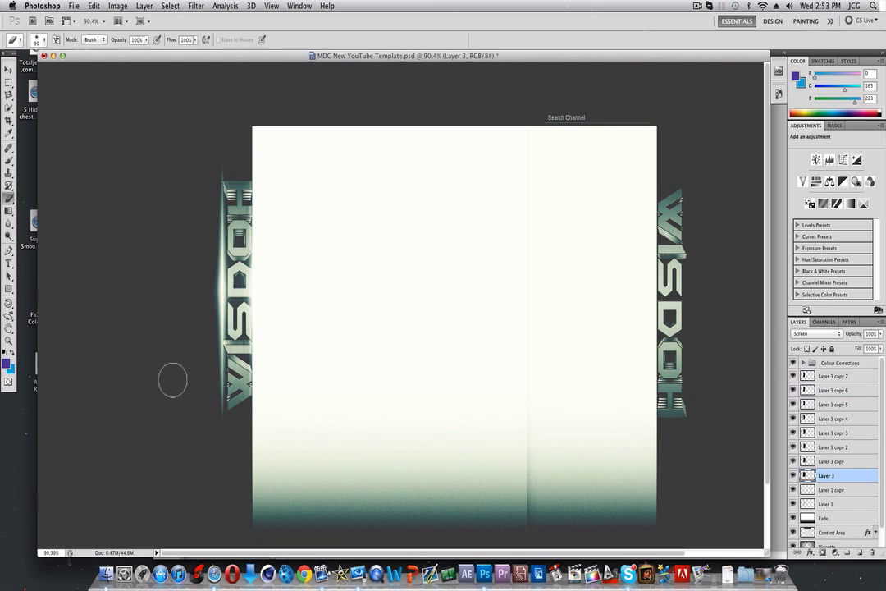
# Step: Move Layer 3 copy 4 through Layer 3 copy 7 together slightly inward onto the Wisdoh text's outer edge
pyautogui.click(855, 378)
pyautogui.keyDown('shift'); pyautogui.click(854, 419); pyautogui.keyUp('shift')
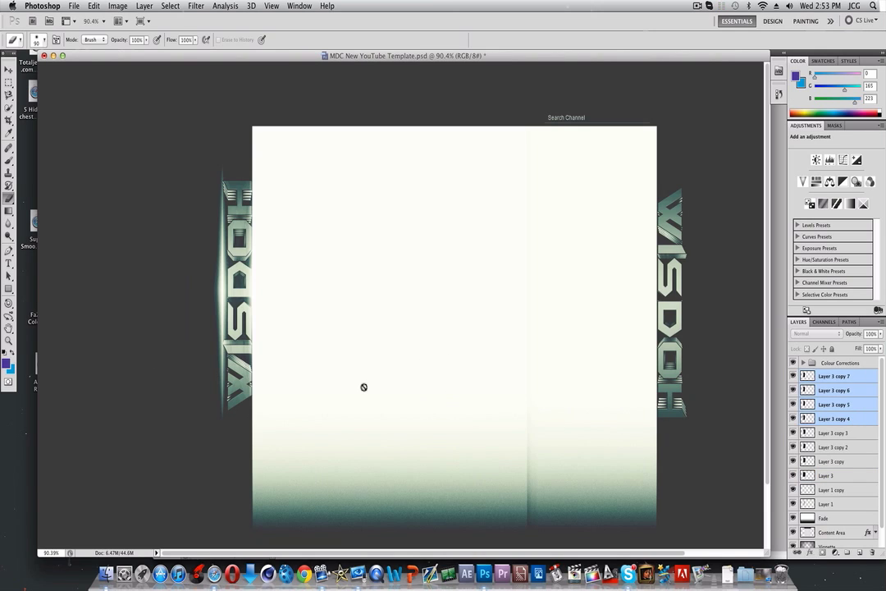
pyautogui.click(8, 69)
pyautogui.moveTo(252, 246); pyautogui.dragTo(254, 245)
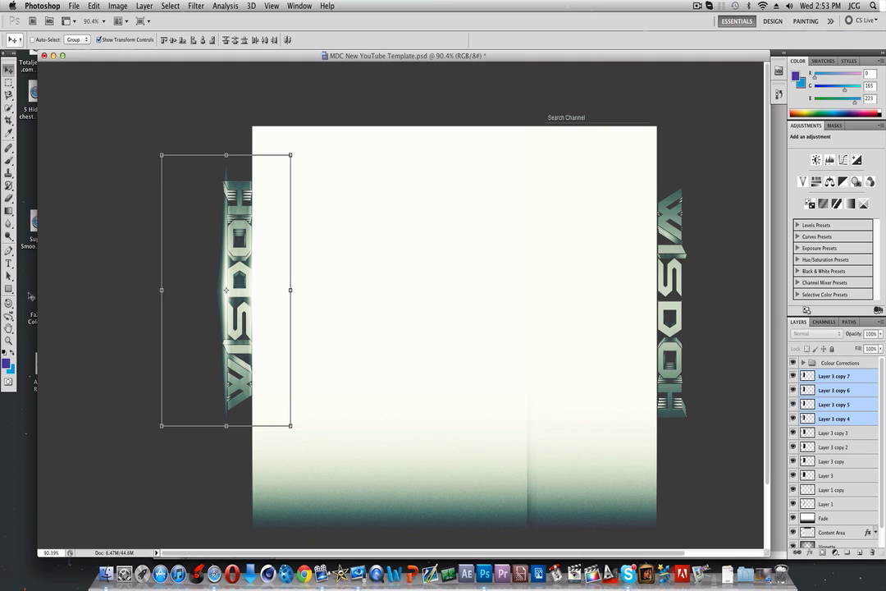
pyautogui.click(8, 340)
pyautogui.moveTo(123, 301); pyautogui.dragTo(146, 303)
pyautogui.click(8, 68)
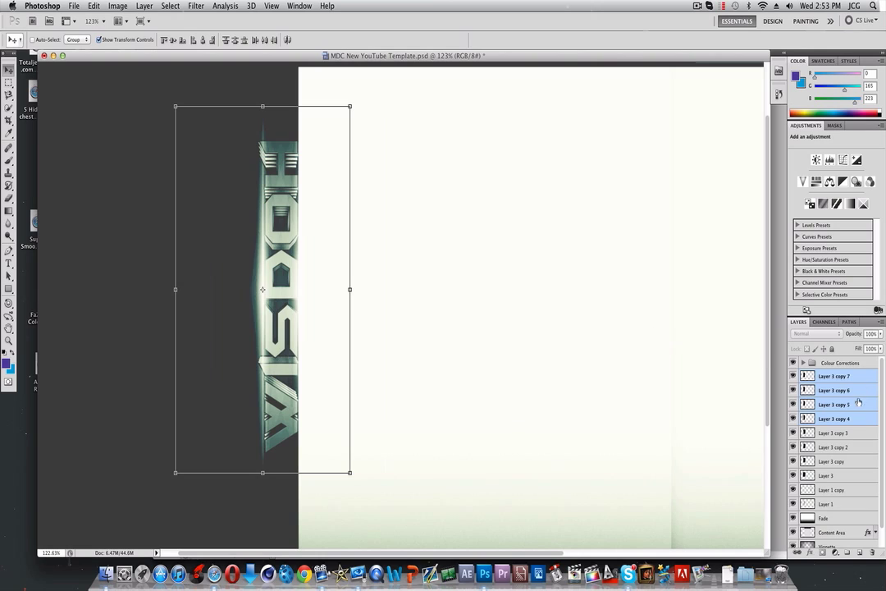
# Step: Try Layer 1 copy above the flare layers, and place it directly below Layer 1
pyautogui.moveTo(846, 491); pyautogui.dragTo(838, 376)
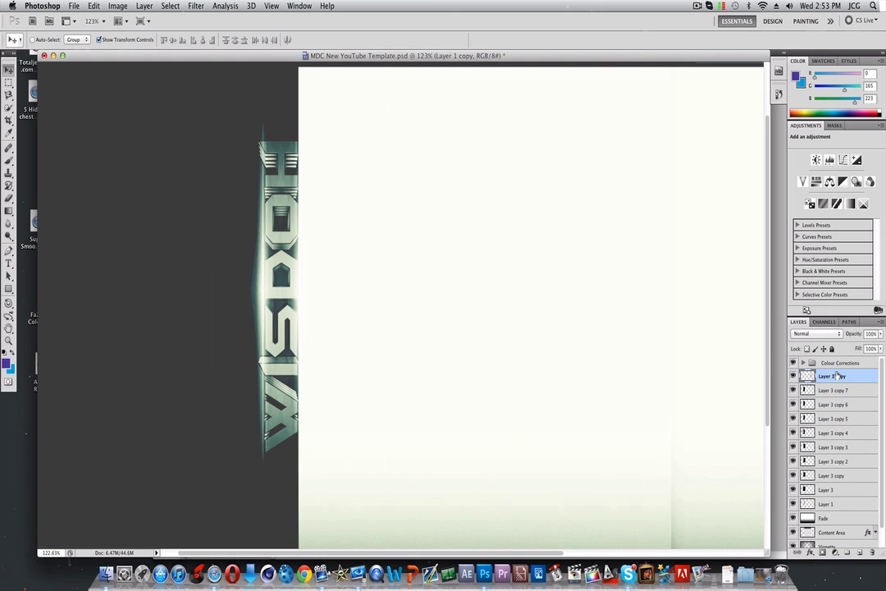
pyautogui.moveTo(837, 376); pyautogui.dragTo(838, 498)
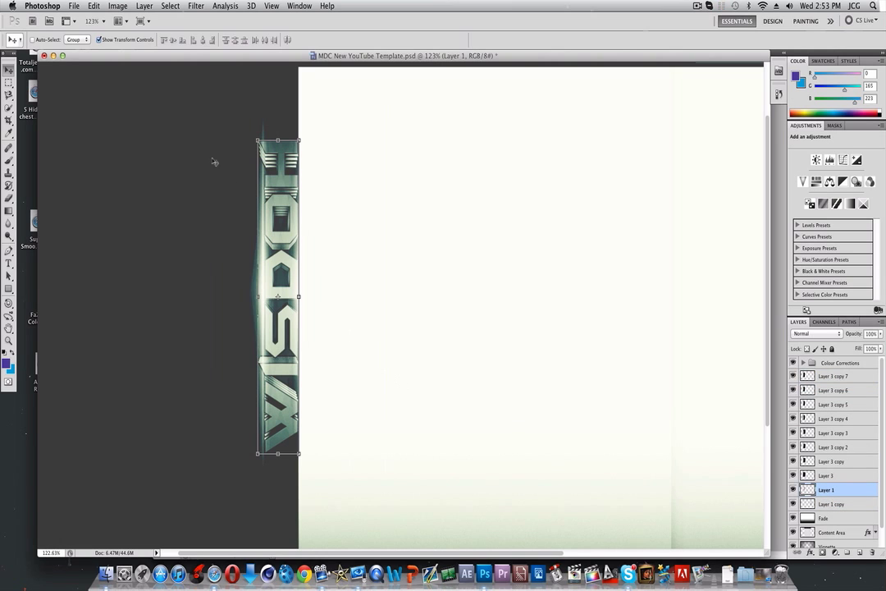
# Step: Open Media_Militia_Particles004.png from the Particles folder of the 5k GFX Pack Rated
pyautogui.click(79, 7)
pyautogui.click(87, 29)
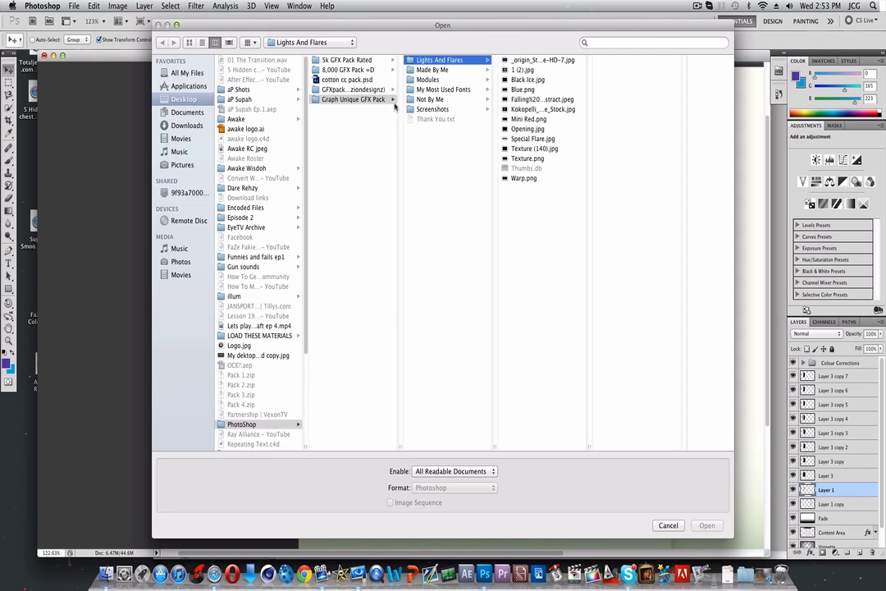
pyautogui.click(386, 99)
pyautogui.click(373, 63)
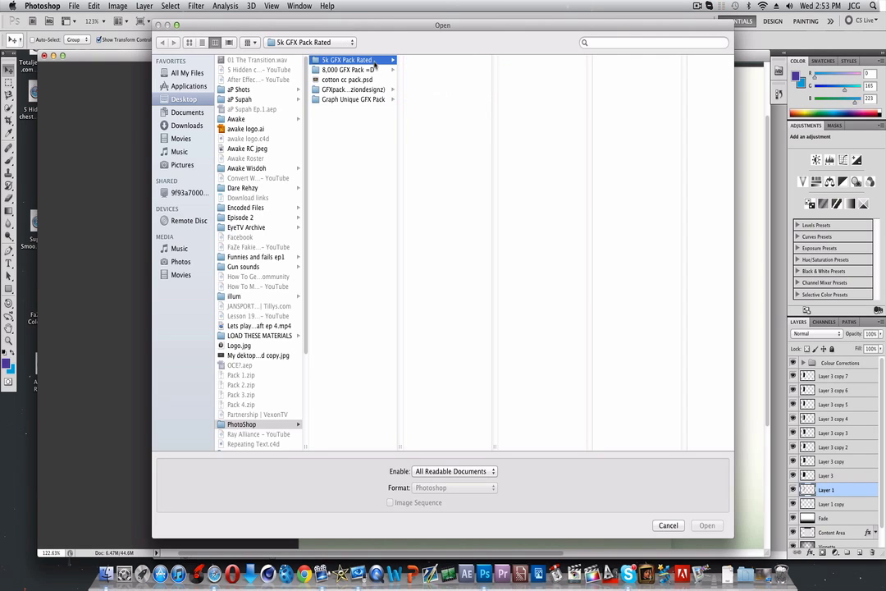
pyautogui.click(444, 90)
pyautogui.click(528, 91)
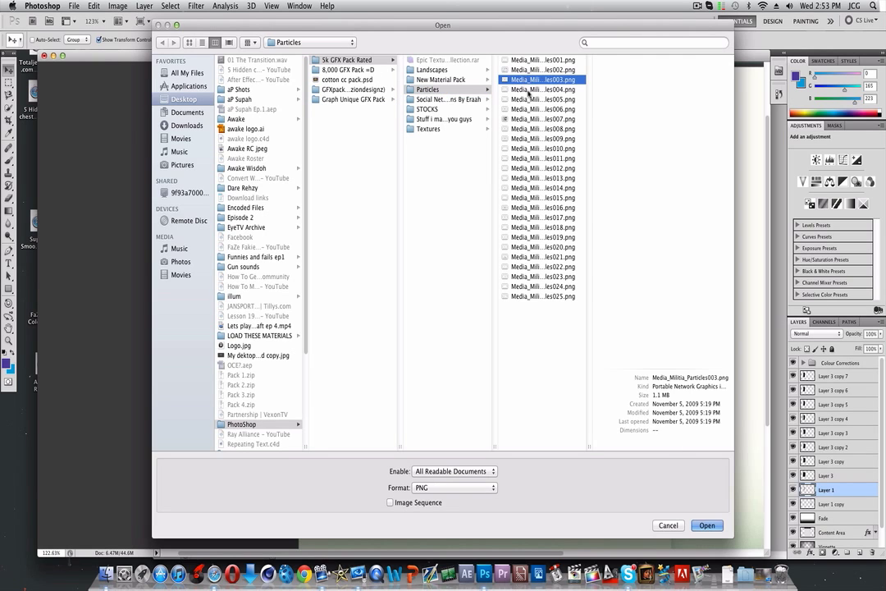
pyautogui.doubleClick(530, 90)
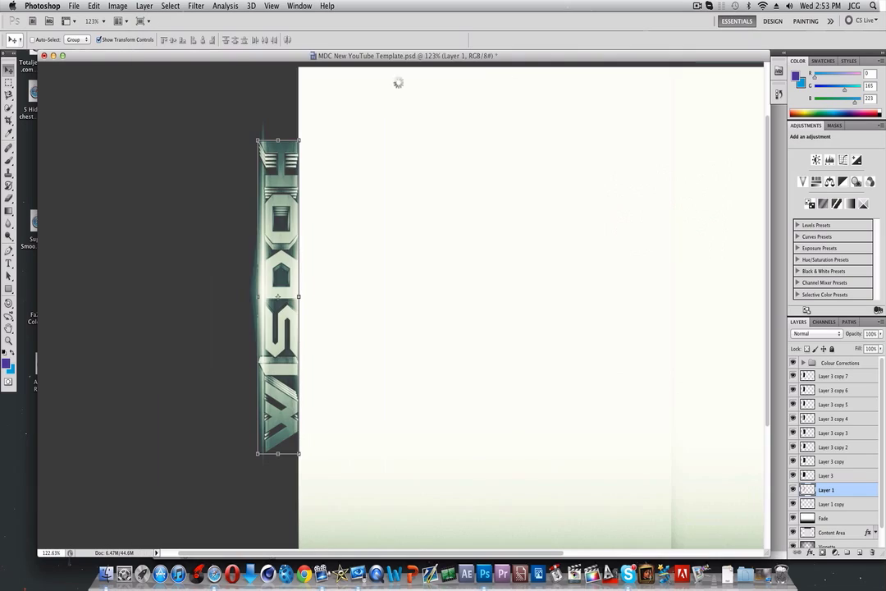
# Step: Place the particles image in the YouTube template above Layer 1, spread across the whole canvas
pyautogui.moveTo(332, 69); pyautogui.dragTo(546, 166)
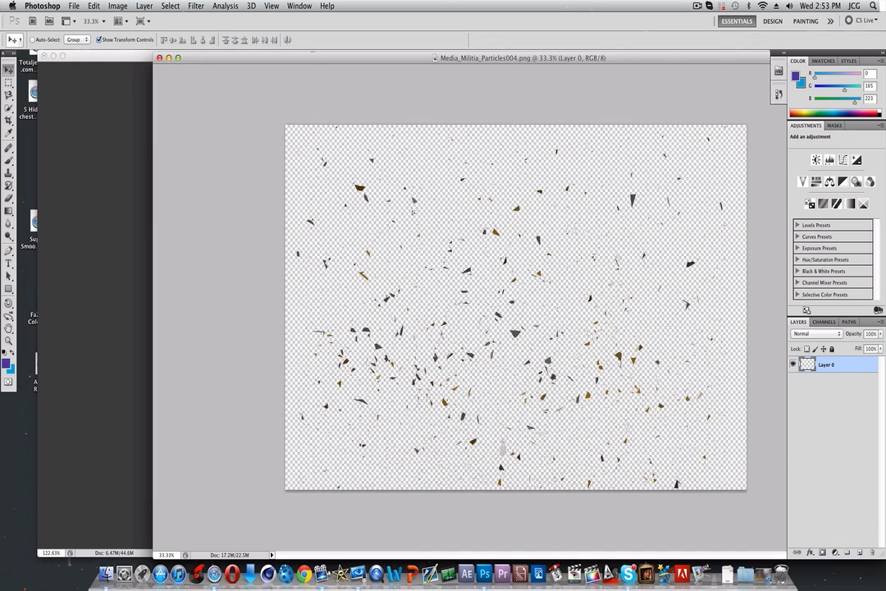
pyautogui.moveTo(418, 212); pyautogui.dragTo(134, 222)
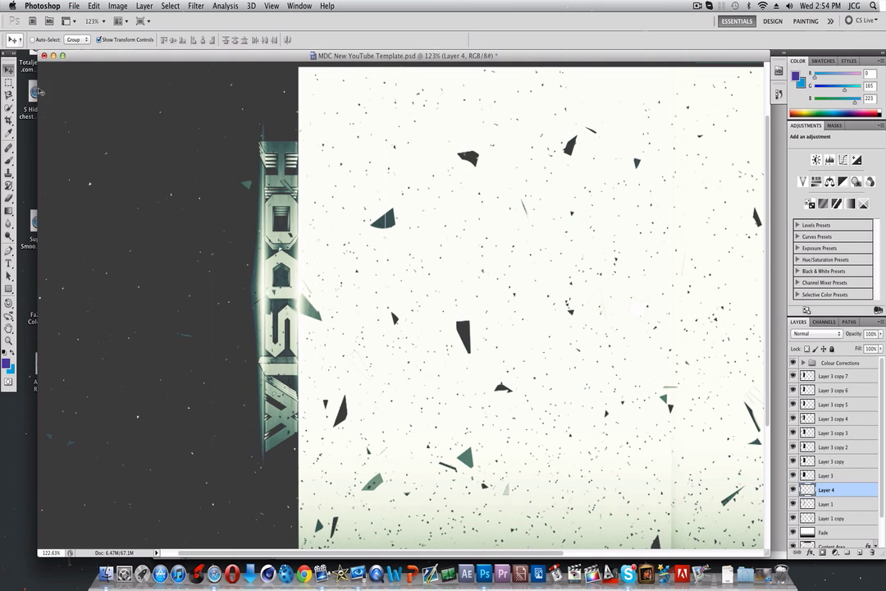
pyautogui.click(8, 341)
pyautogui.moveTo(346, 338); pyautogui.dragTo(304, 339)
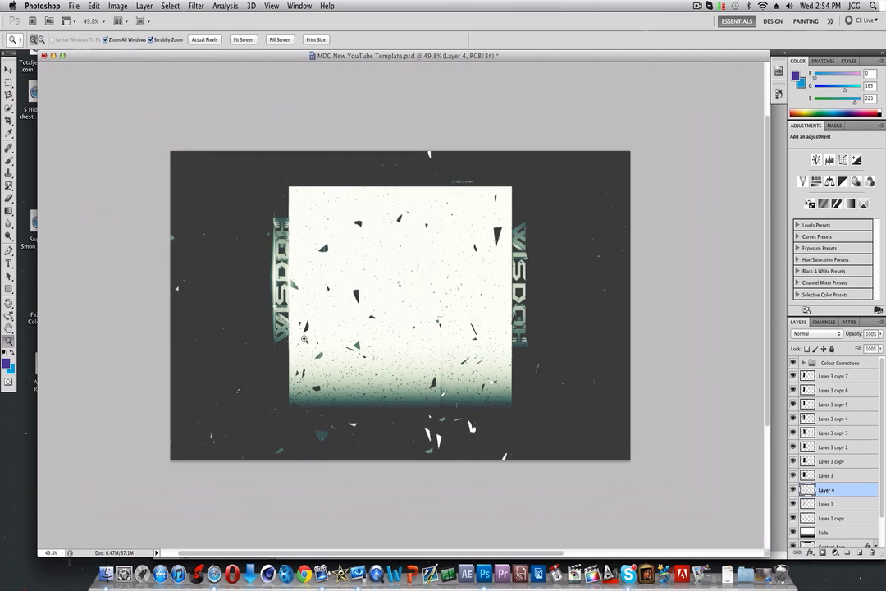
pyautogui.click(243, 40)
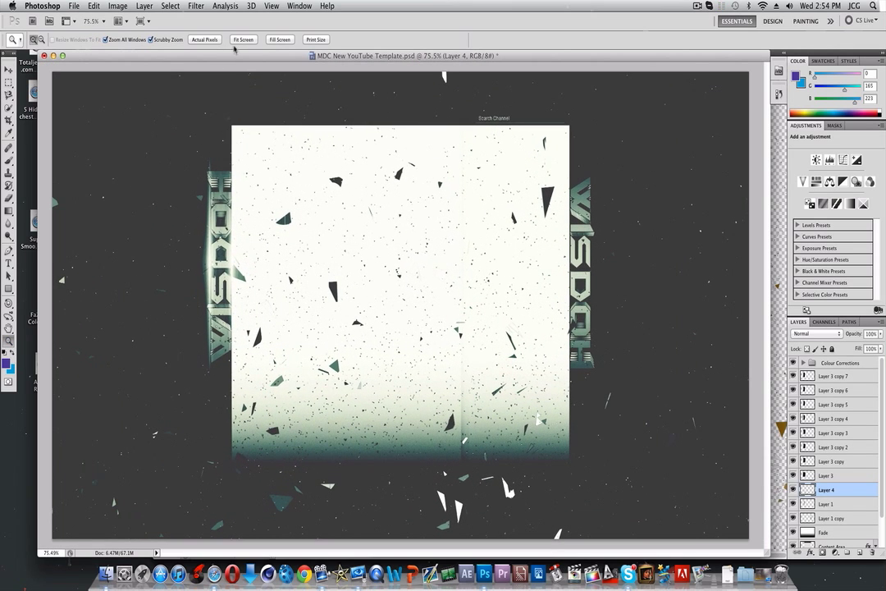
pyautogui.click(241, 40)
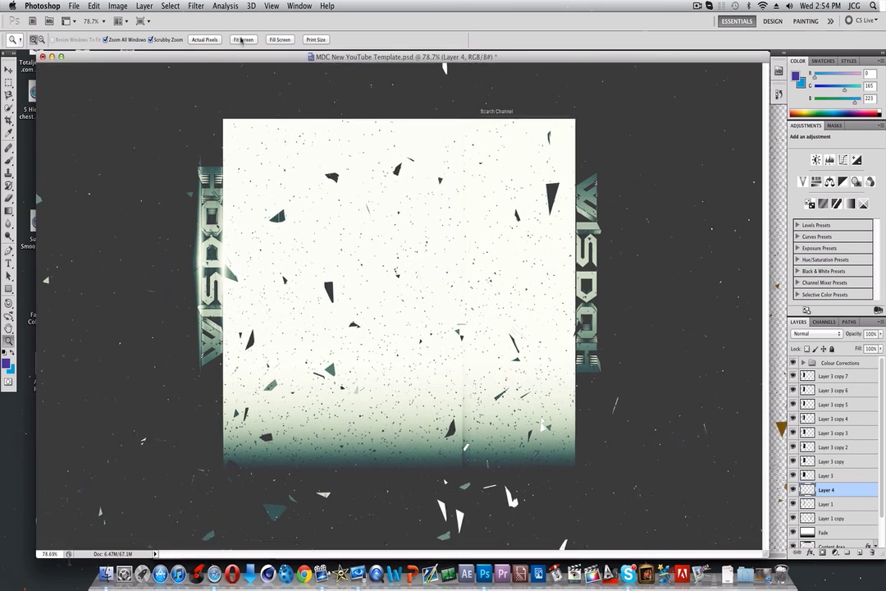
# Step: Set the particles' Layer 4 blend mode to Screen and move the layer below Layer 1 copy, above Fade
pyautogui.rightClick(840, 491)
pyautogui.click(840, 491)
pyautogui.doubleClick(840, 491)
pyautogui.click(406, 286)
pyautogui.click(406, 287)
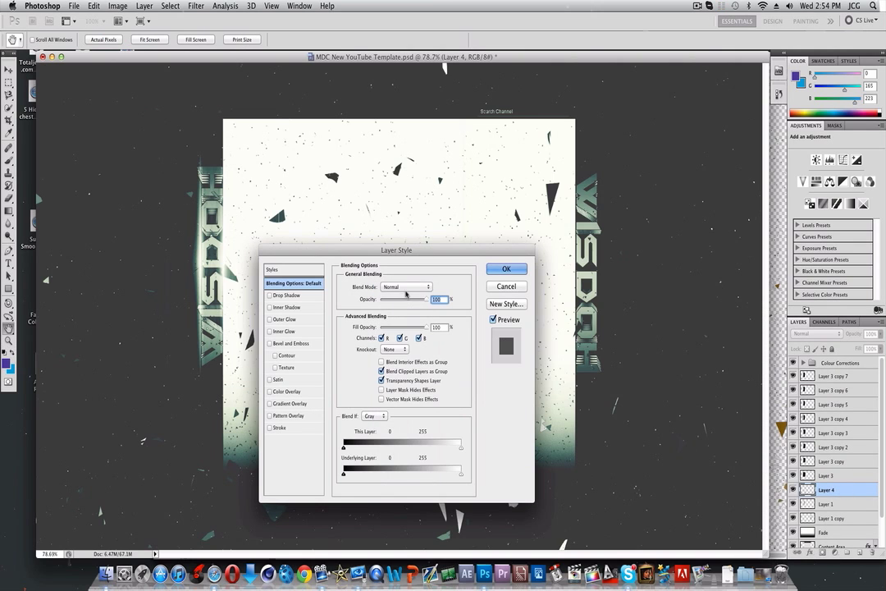
pyautogui.click(405, 287)
pyautogui.click(402, 357)
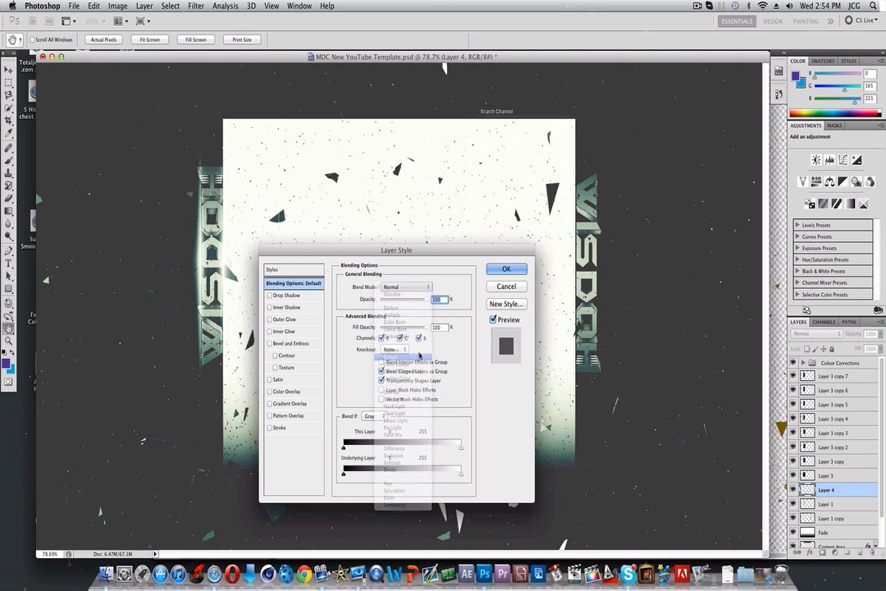
pyautogui.click(506, 270)
pyautogui.press('z')
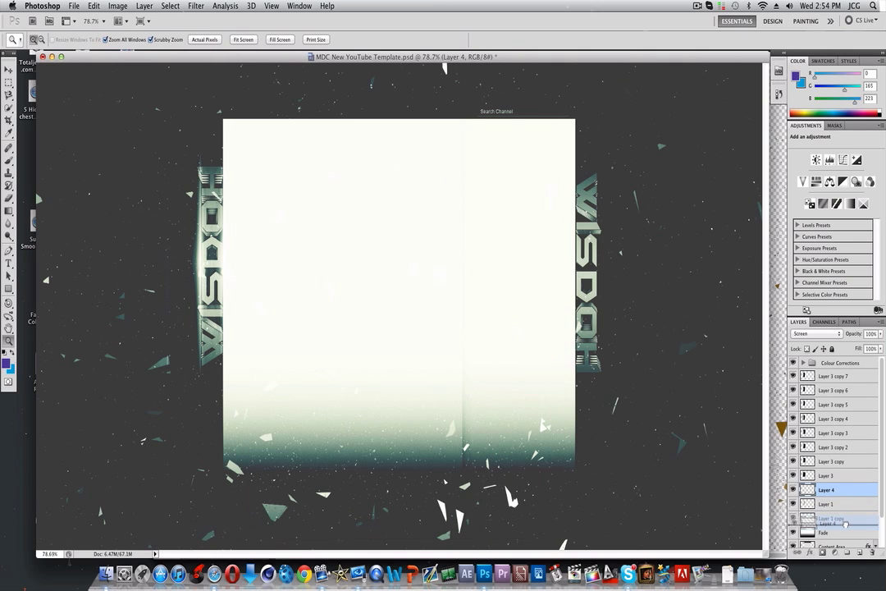
pyautogui.moveTo(845, 495); pyautogui.dragTo(845, 524)
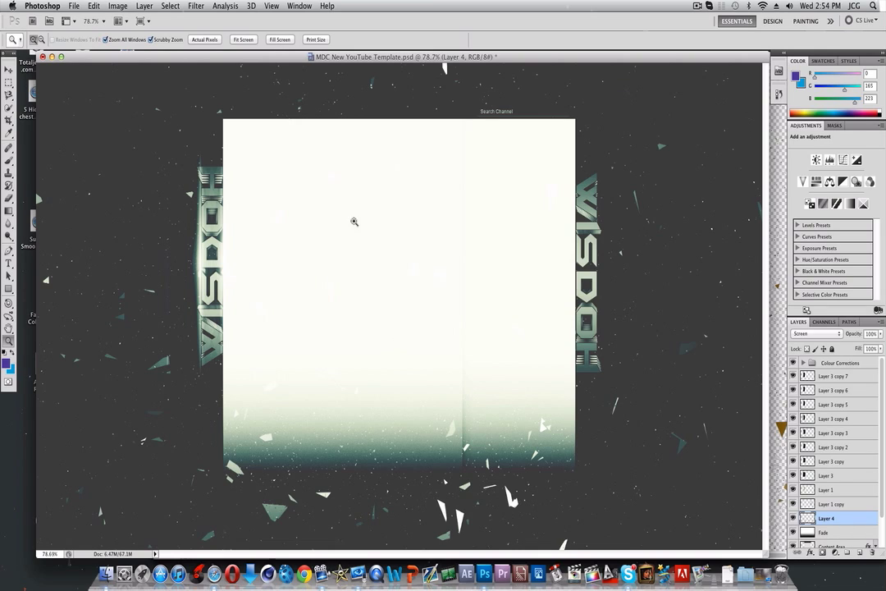
pyautogui.click(9, 69)
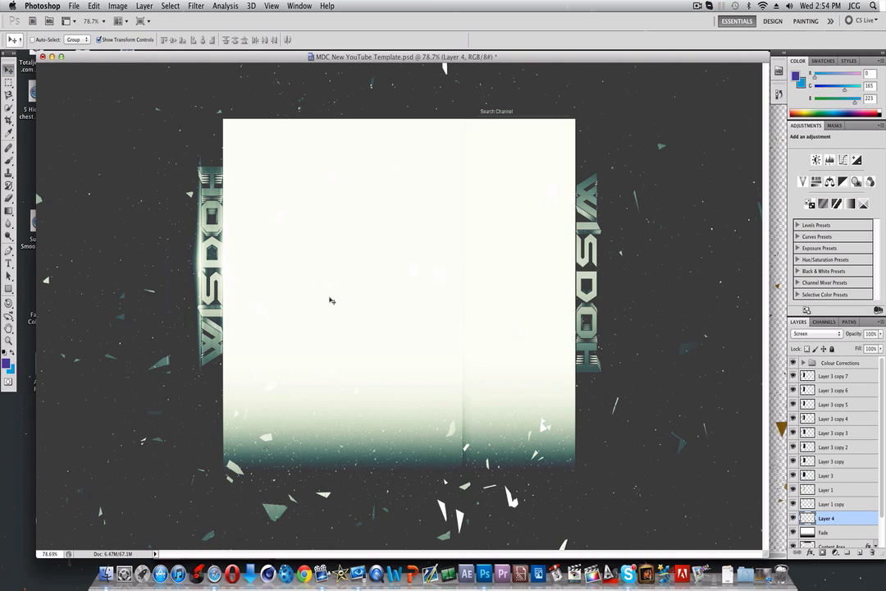
# Step: Select the flare layers from Layer 3 up to Layer 3 copy 7
pyautogui.click(832, 493)
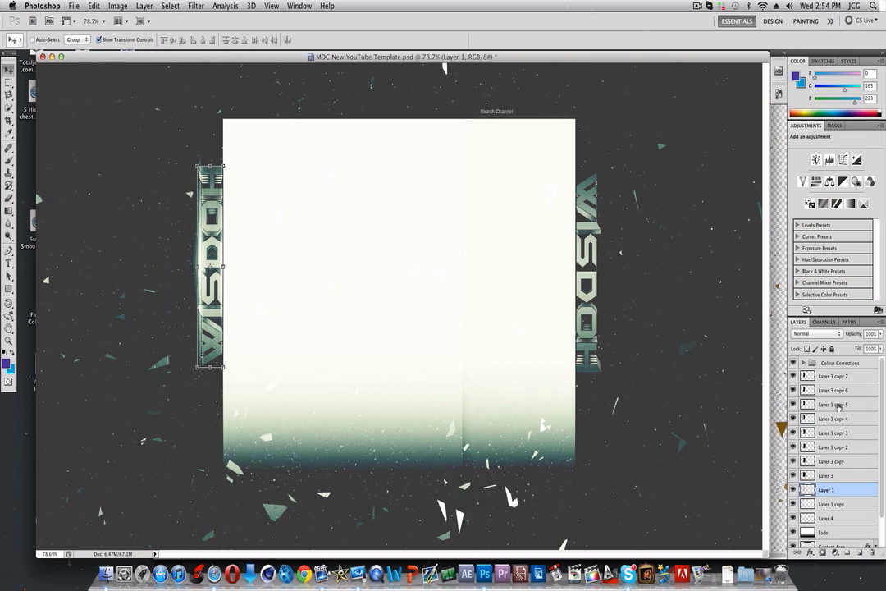
pyautogui.click(839, 475)
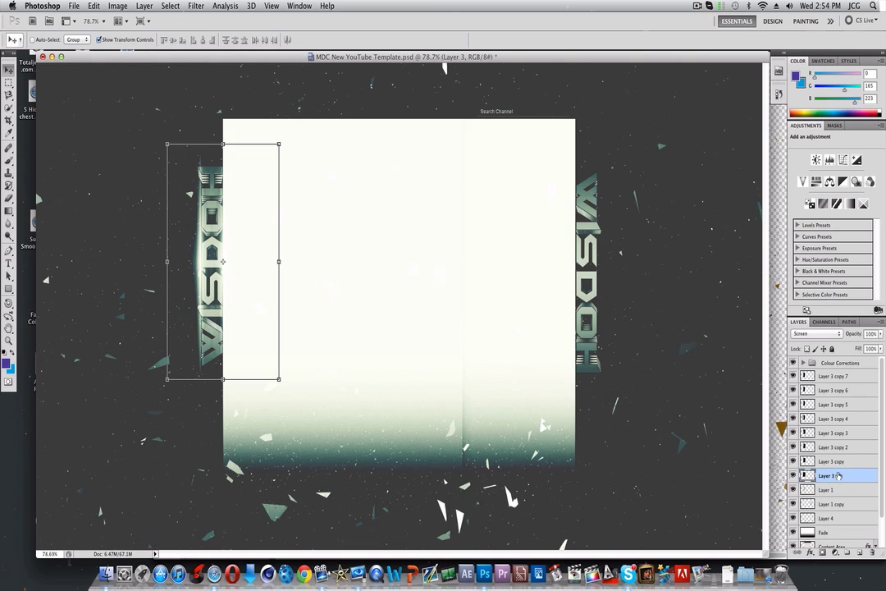
pyautogui.keyDown('shift'); pyautogui.click(841, 377); pyautogui.keyUp('shift')
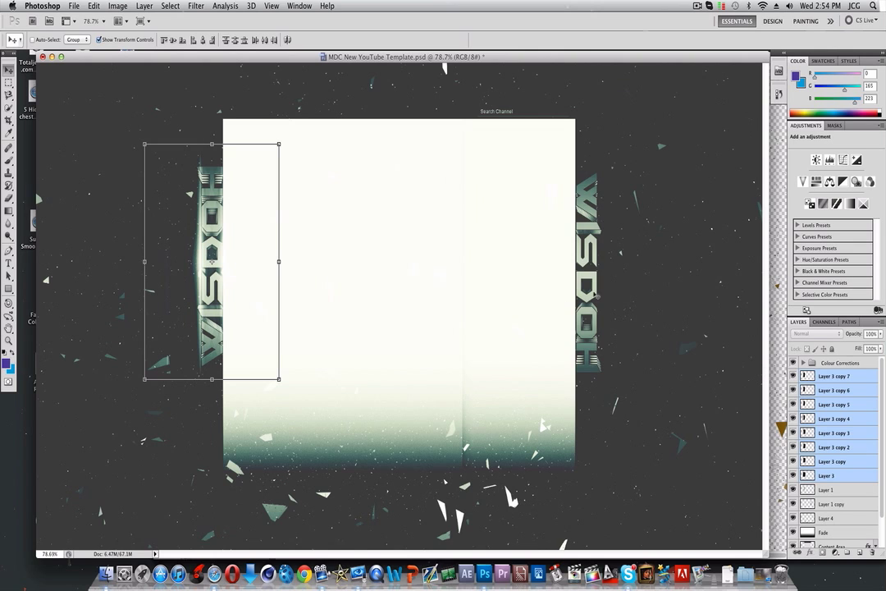
# Step: Browse the STOCKS, Textures and "Stuff i made for you guys" folders of the 5k GFX Pack Rated for images to open
pyautogui.click(70, 6)
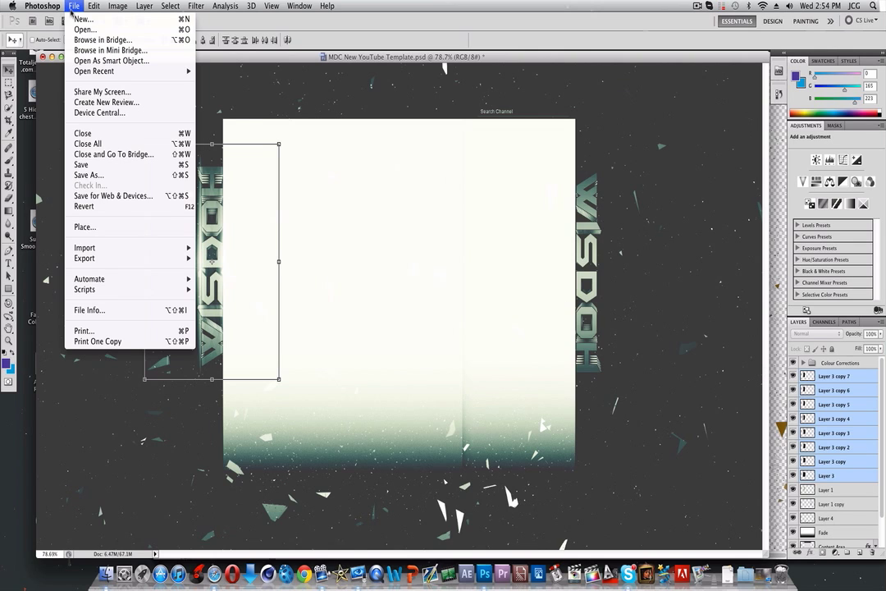
pyautogui.click(76, 30)
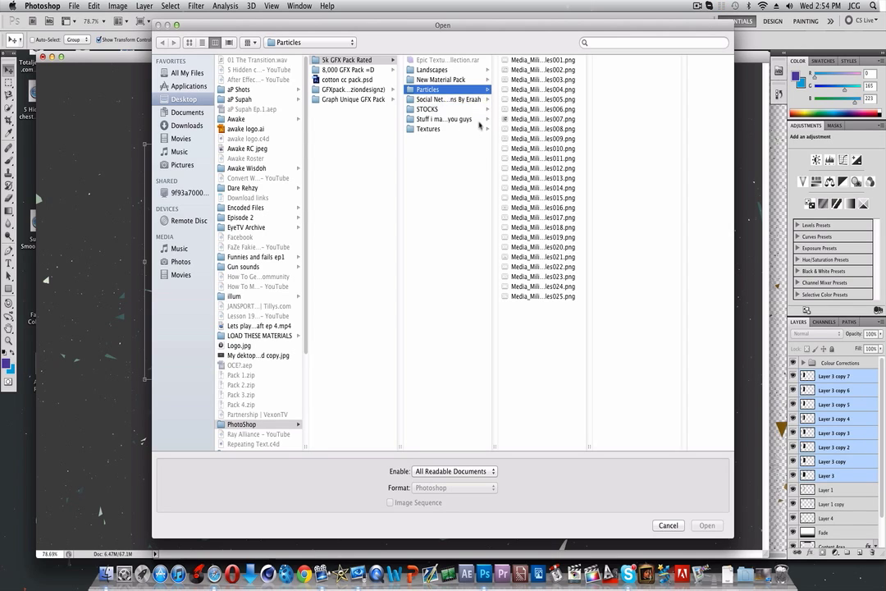
pyautogui.click(483, 120)
pyautogui.click(482, 110)
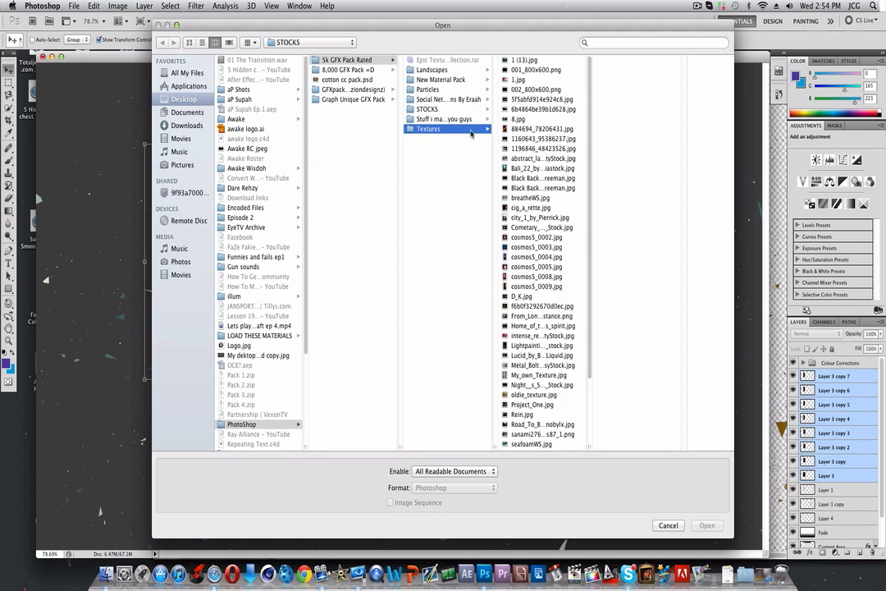
pyautogui.click(481, 128)
pyautogui.click(480, 119)
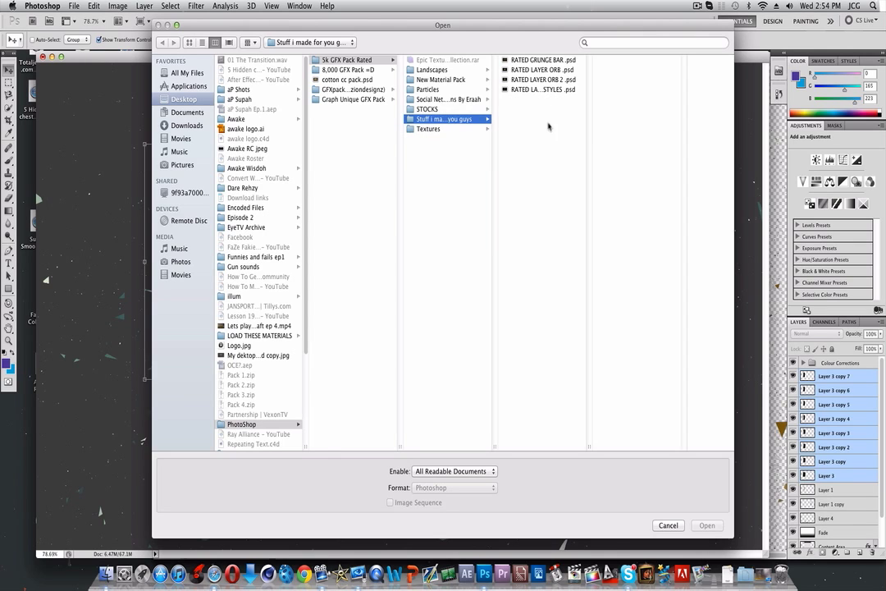
pyautogui.click(538, 89)
pyautogui.click(468, 128)
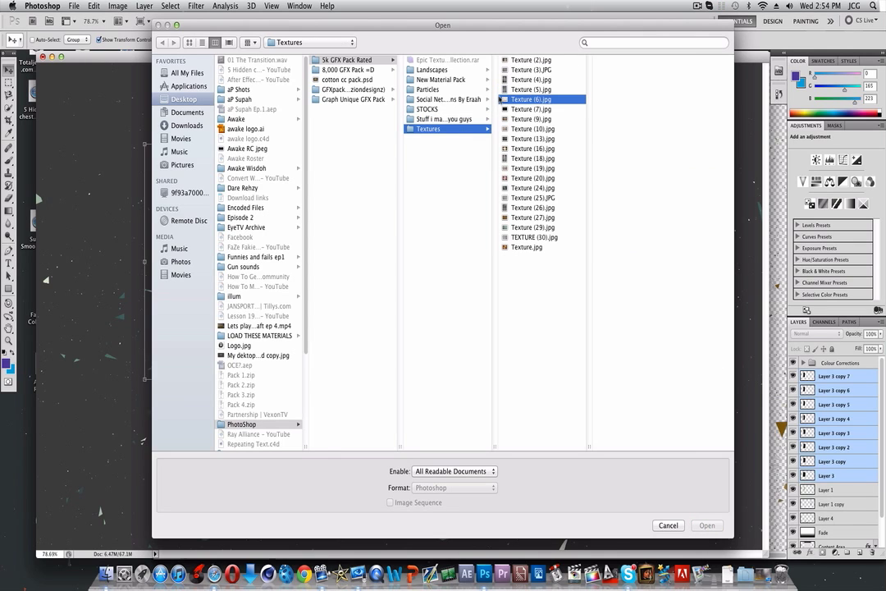
pyautogui.click(530, 160)
pyautogui.click(484, 160)
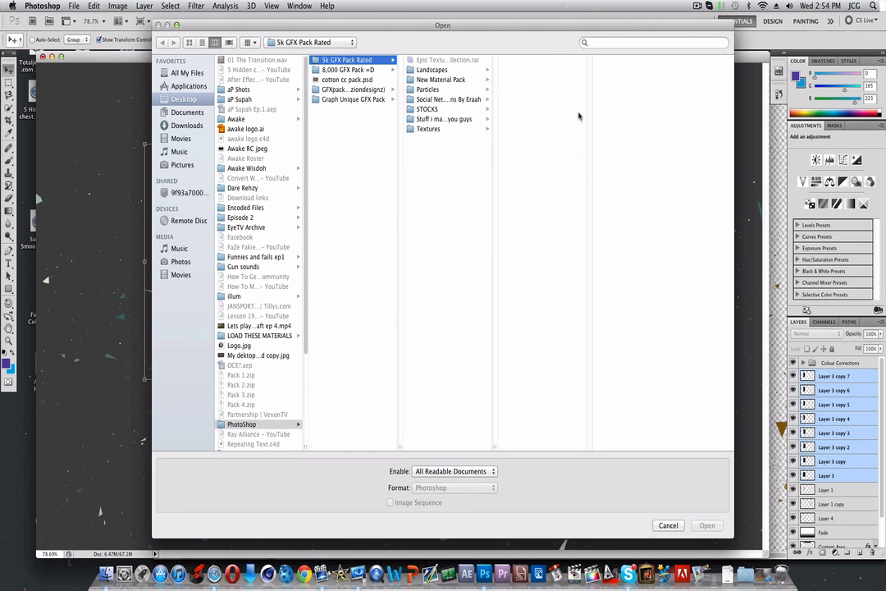
pyautogui.click(697, 6)
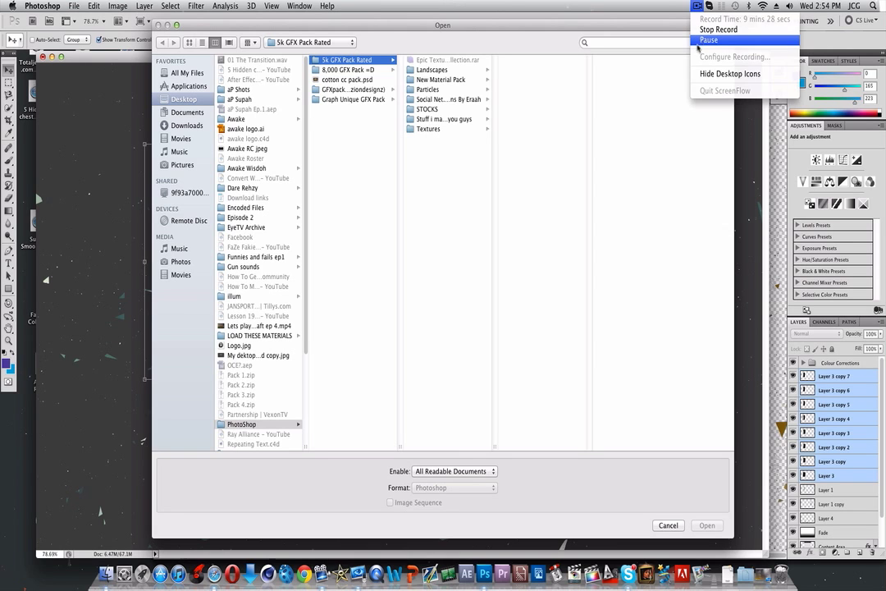
pyautogui.click(698, 42)
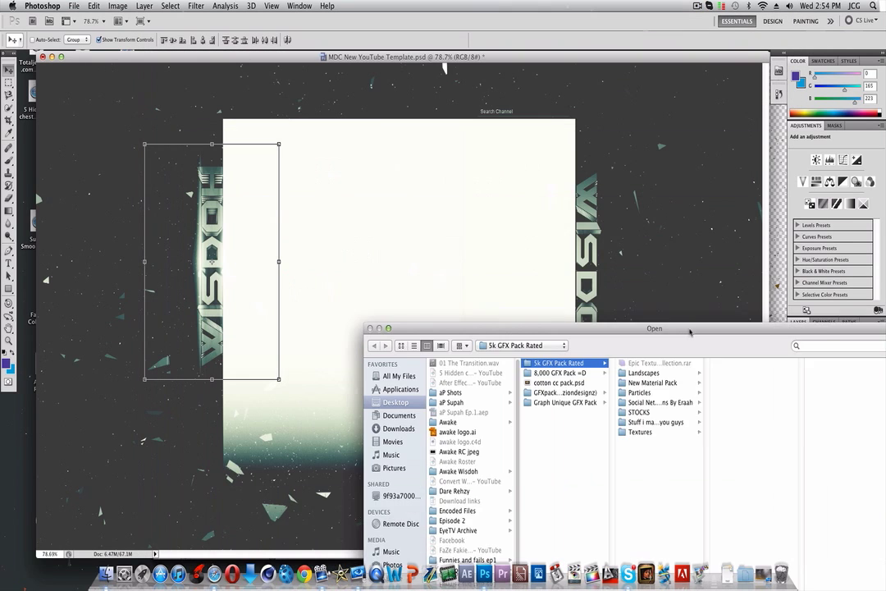
pyautogui.moveTo(475, 27); pyautogui.dragTo(450, 39)
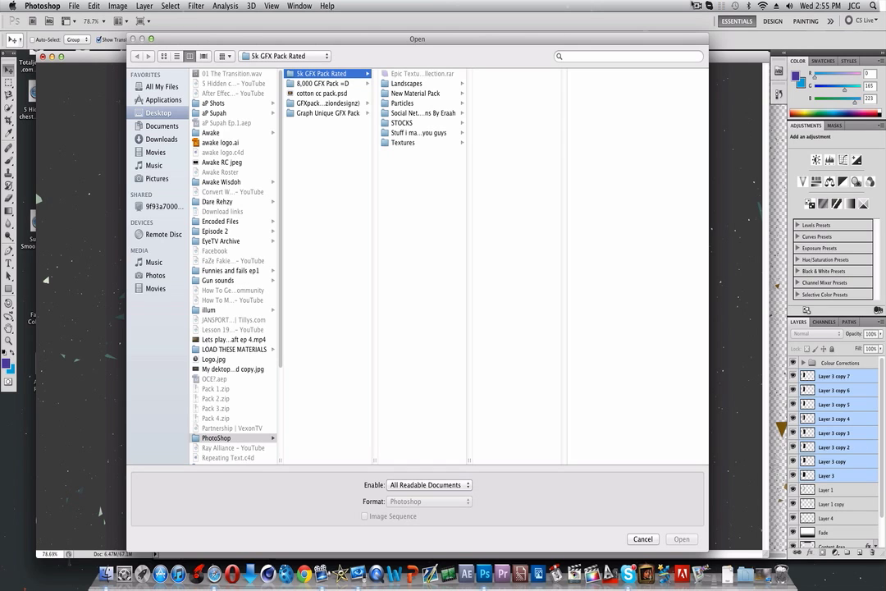
pyautogui.click(697, 6)
pyautogui.click(700, 40)
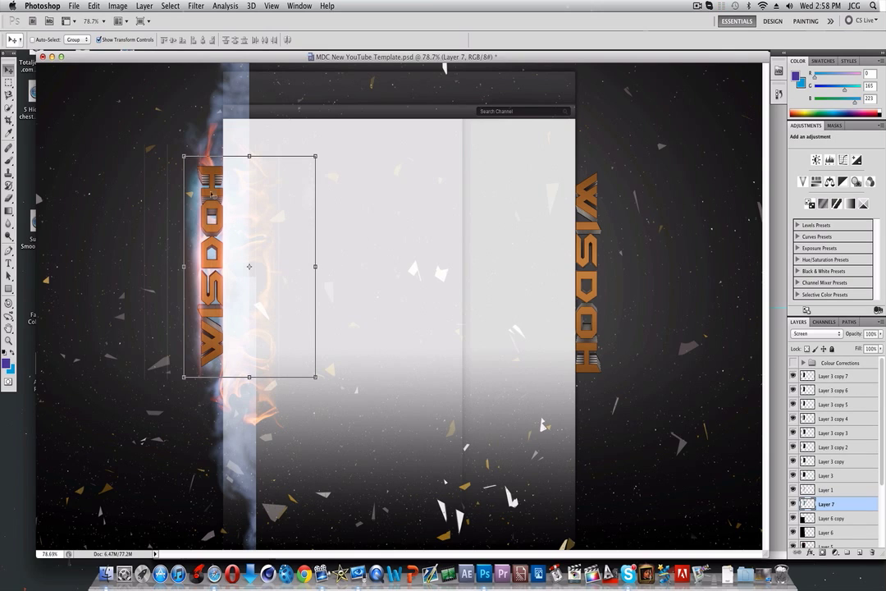
# Step: Preview the flame and smoke effect with the Colour Corrections group shown, and hide the group again
pyautogui.click(852, 366)
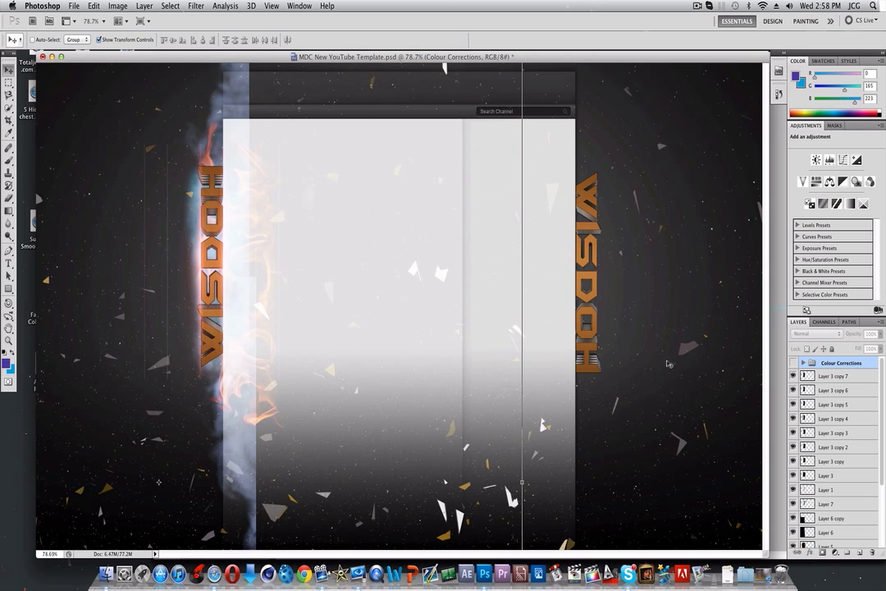
pyautogui.click(793, 363)
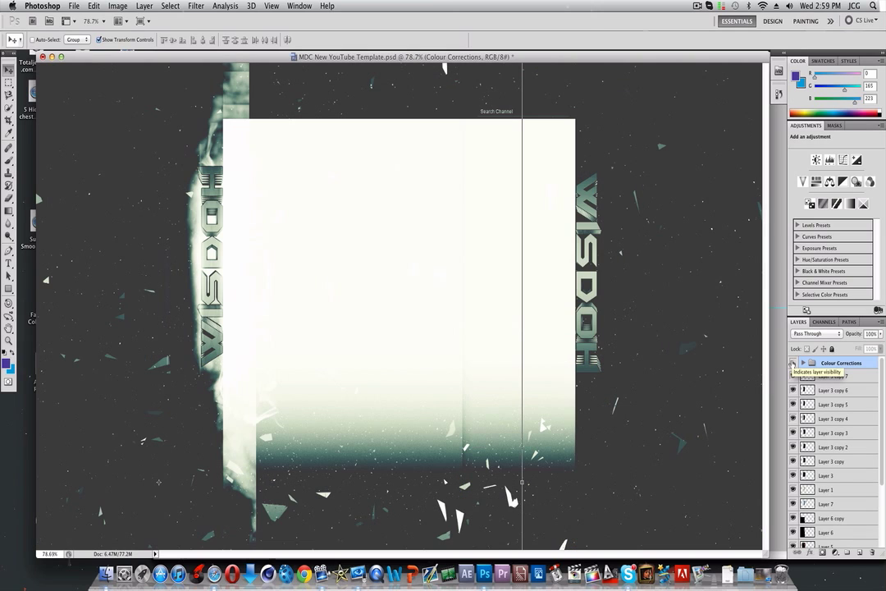
pyautogui.click(793, 363)
pyautogui.moveTo(882, 383); pyautogui.dragTo(882, 393)
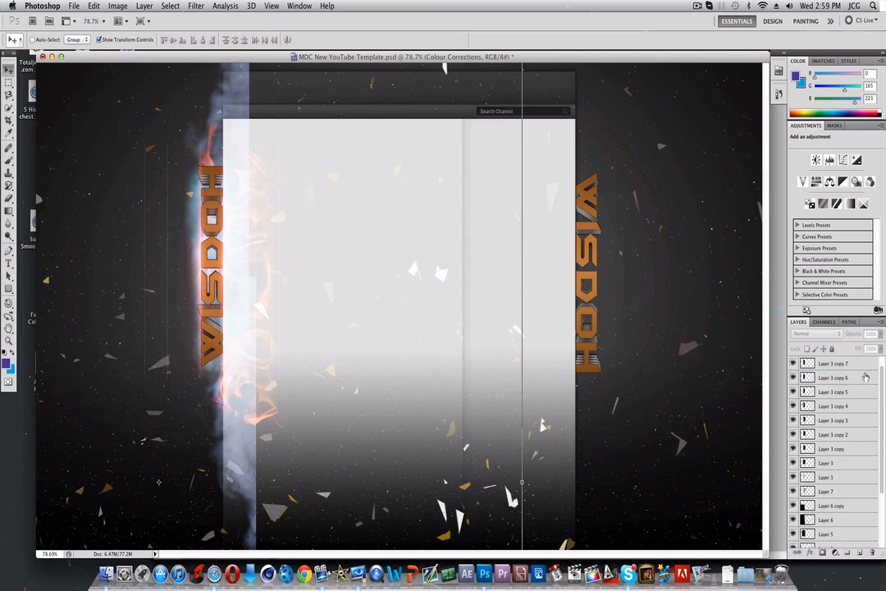
pyautogui.scroll(1, 866, 377)
# Step: Try selecting all effect layers together: Layer 3 through Layer 3 copy 7, Layer 7, Layer 6 copy, Layer 6 and Layer 5
pyautogui.click(866, 376)
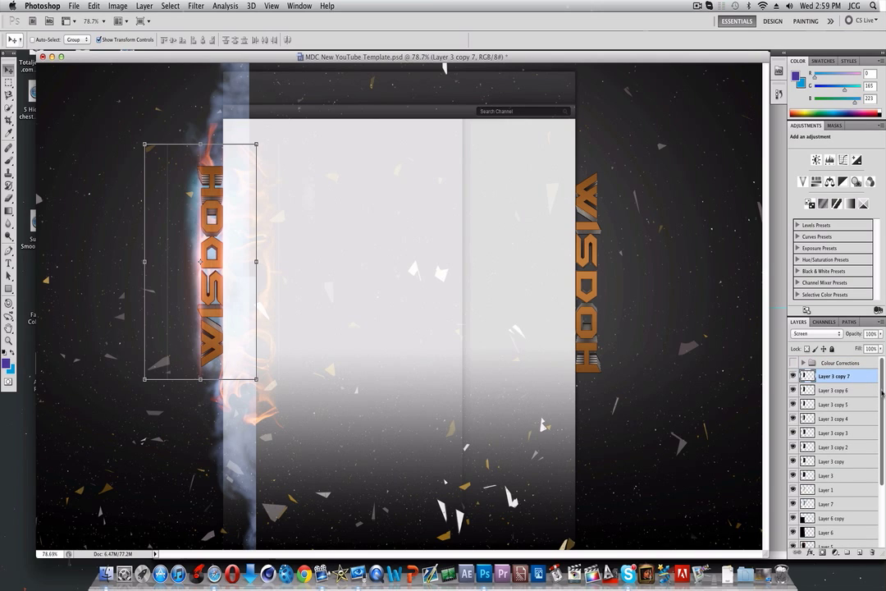
pyautogui.scroll(-1, 881, 393)
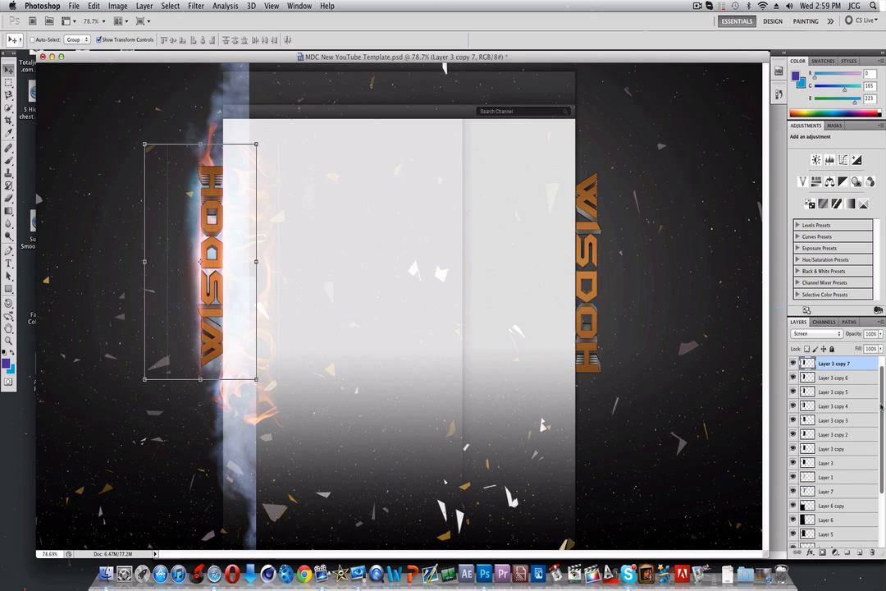
pyautogui.keyDown('shift'); pyautogui.click(846, 464); pyautogui.keyUp('shift')
pyautogui.keyDown('super'); pyautogui.click(845, 491); pyautogui.keyUp('super')
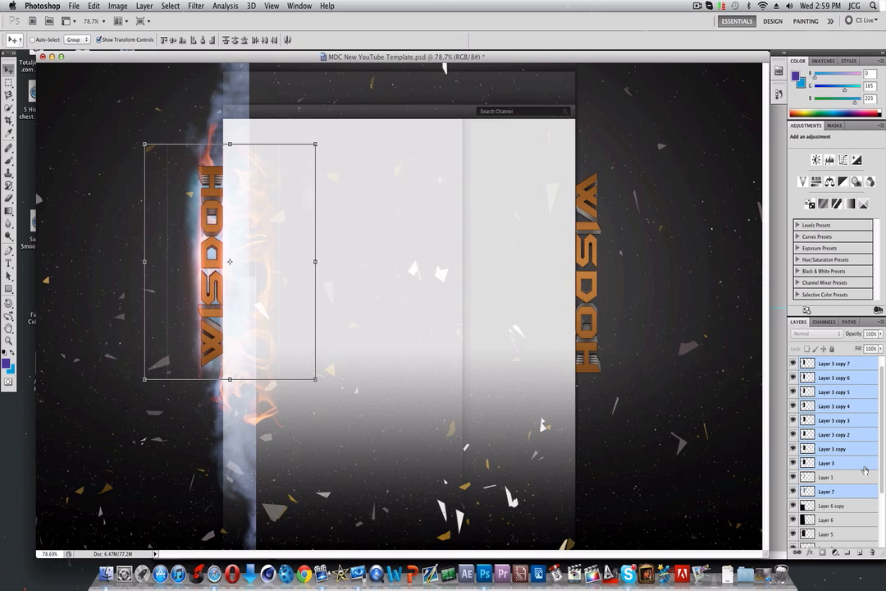
pyautogui.moveTo(882, 465); pyautogui.dragTo(881, 490)
pyautogui.keyDown('super'); pyautogui.click(840, 495); pyautogui.keyUp('super')
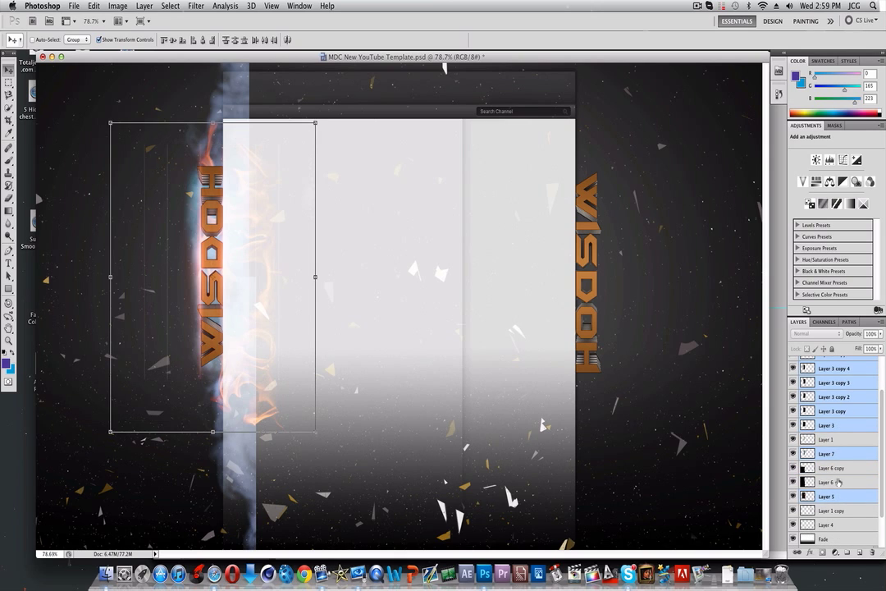
pyautogui.keyDown('super'); pyautogui.click(838, 482); pyautogui.keyUp('super')
pyautogui.keyDown('super'); pyautogui.click(838, 472); pyautogui.keyUp('super')
pyautogui.moveTo(881, 461); pyautogui.dragTo(884, 486)
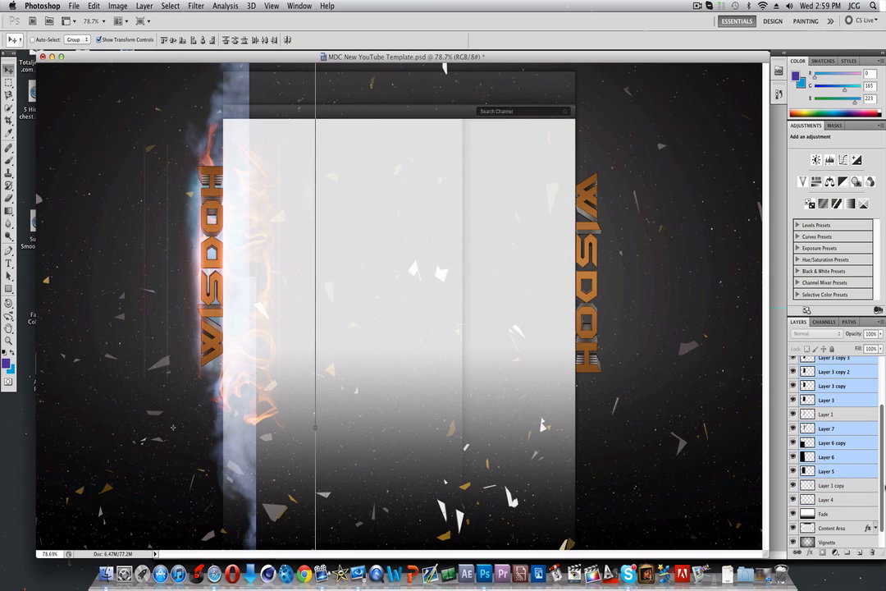
pyautogui.keyDown('super'); pyautogui.click(850, 502); pyautogui.keyUp('super')
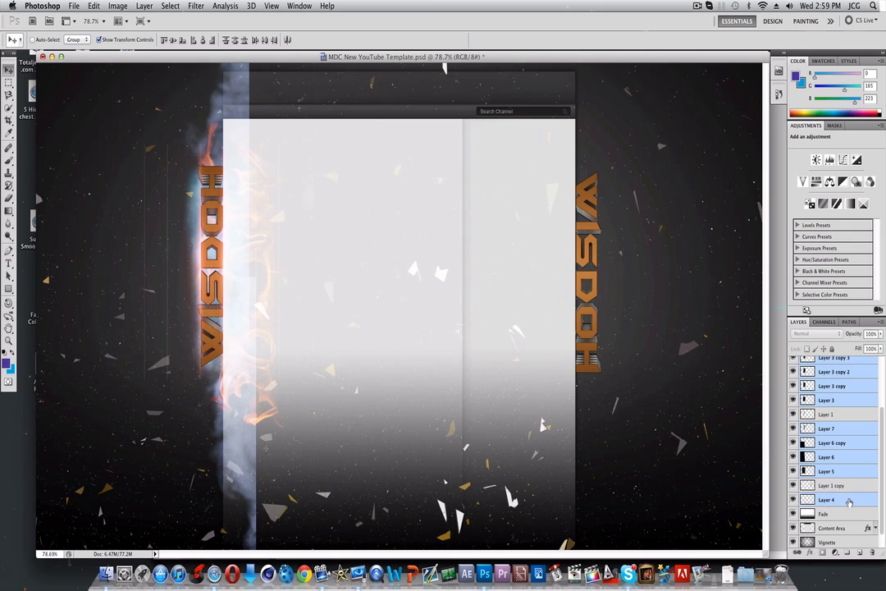
pyautogui.keyDown('super'); pyautogui.click(850, 502); pyautogui.keyUp('super')
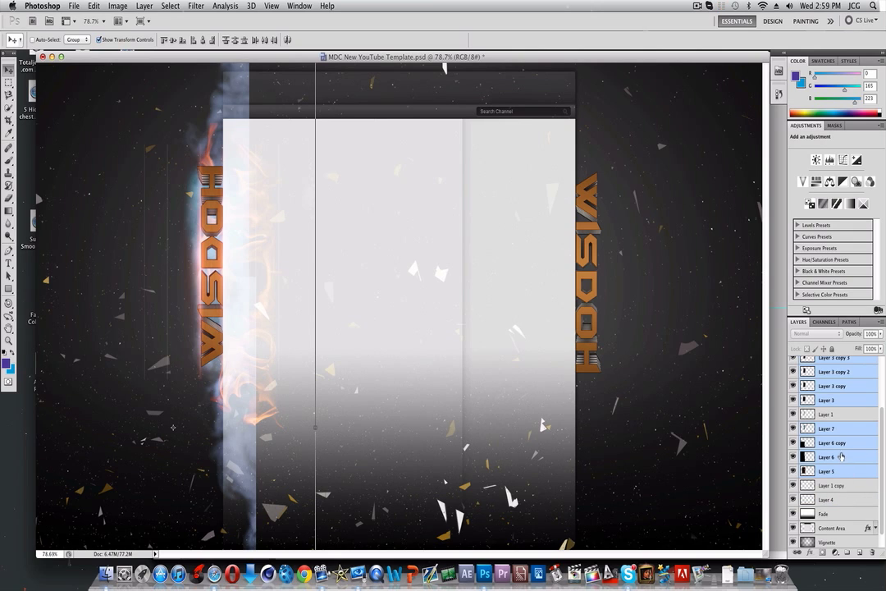
pyautogui.scroll(5, 837, 448)
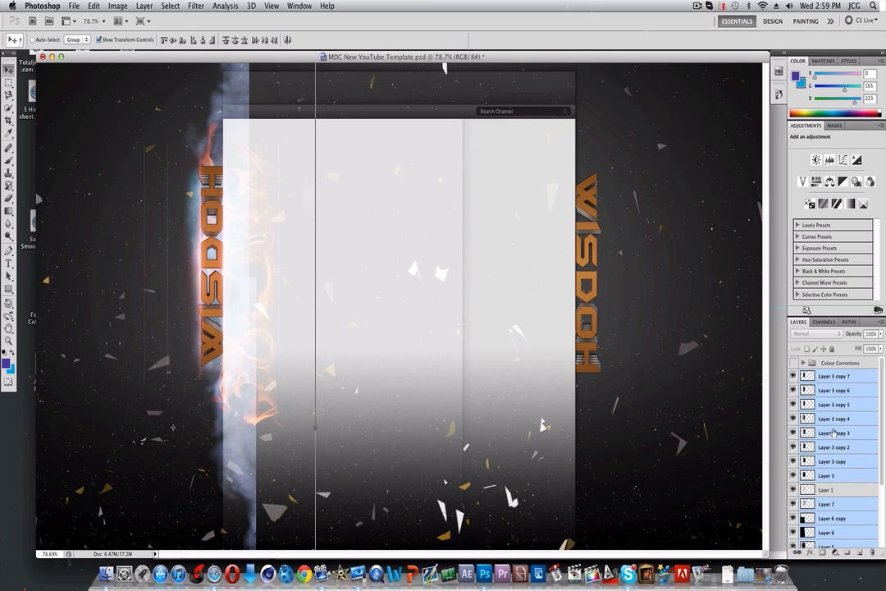
pyautogui.rightClick(834, 432)
pyautogui.click(722, 332)
# Step: Duplicate the Colour Corrections group and delete the For Youtube BG's subgroup from the copy to leave an empty group
pyautogui.click(832, 365)
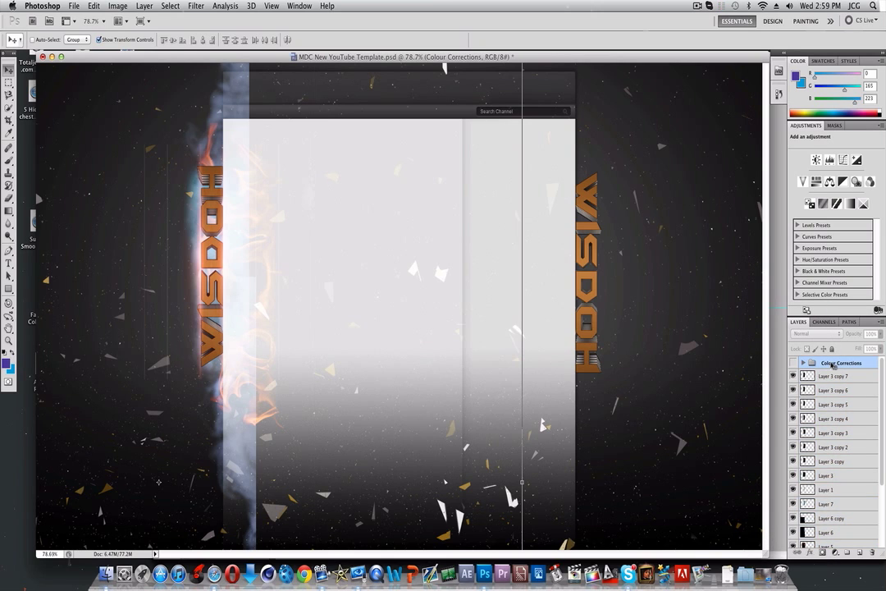
pyautogui.rightClick(832, 364)
pyautogui.click(818, 385)
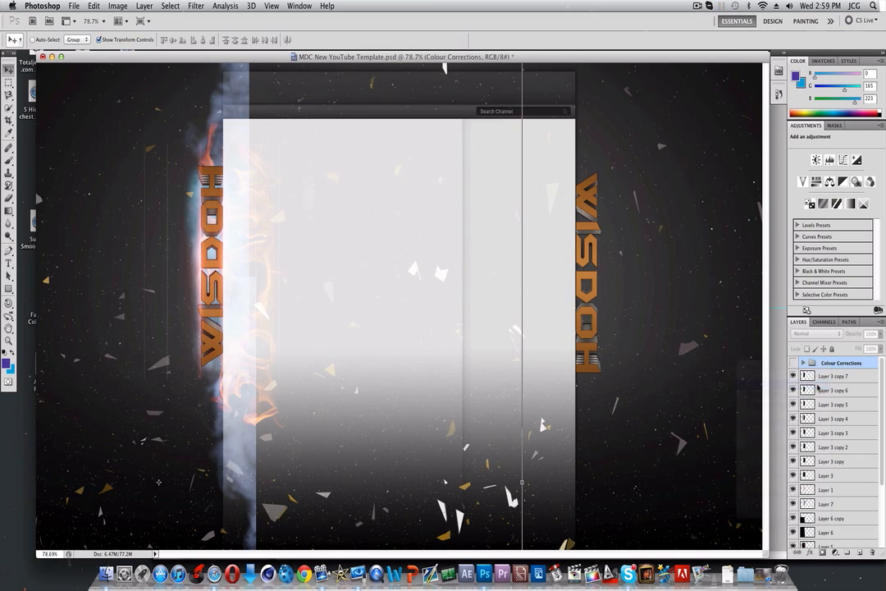
pyautogui.press('Return')
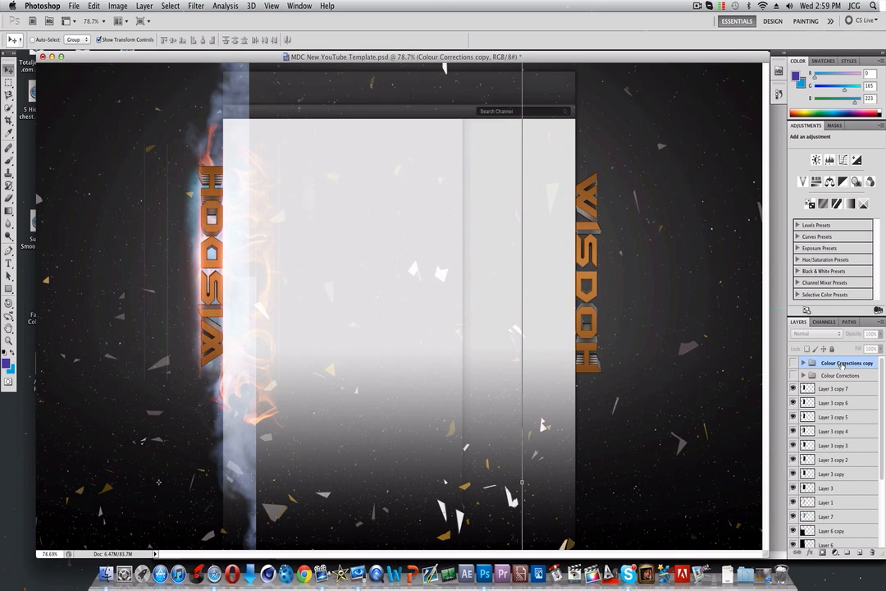
pyautogui.click(804, 362)
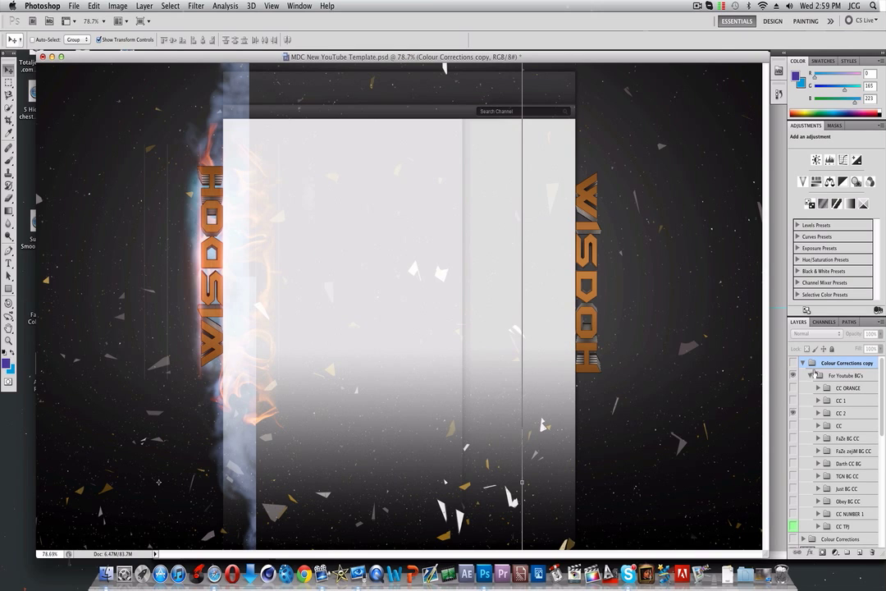
pyautogui.click(840, 376)
pyautogui.press('BackSpace')
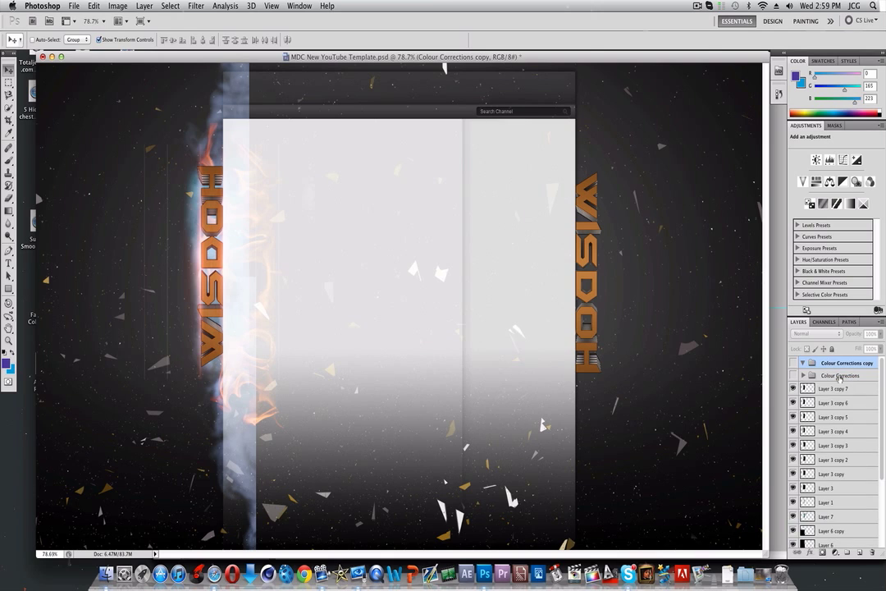
# Step: Move Layer 3 through Layer 3 copy 7, Layer 7, Layer 6 copy, Layer 6 and Layer 5 into the Colour Corrections copy group and show it
pyautogui.click(829, 389)
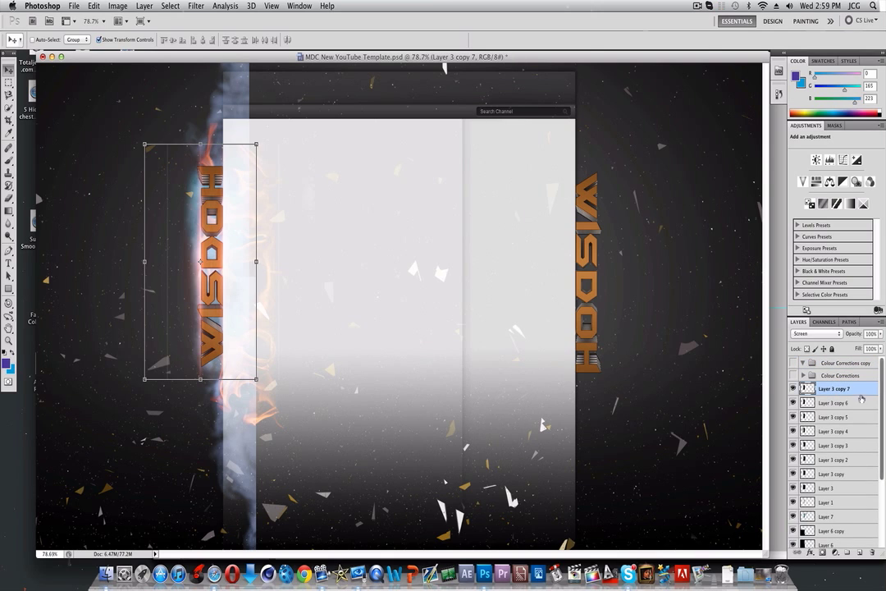
pyautogui.rightClick(847, 489)
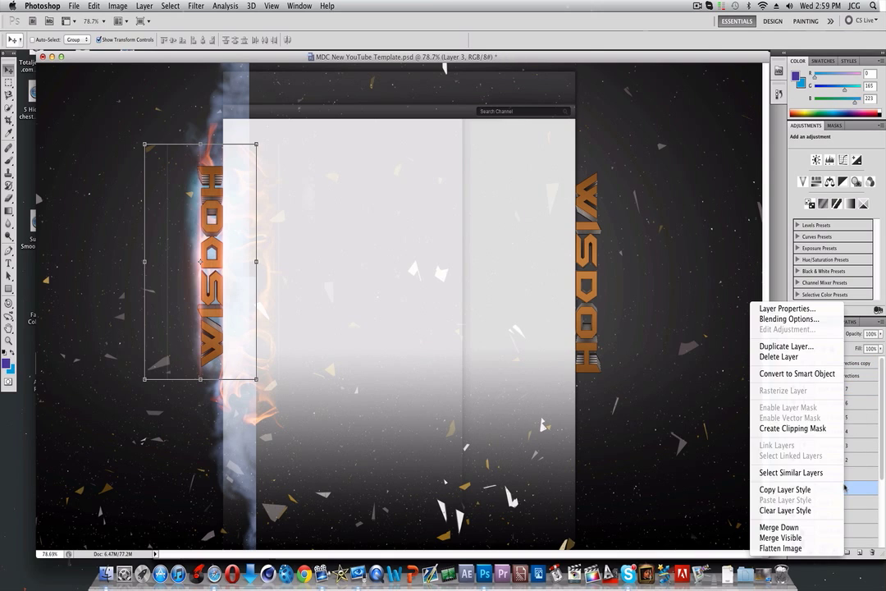
pyautogui.click(859, 477)
pyautogui.keyDown('shift'); pyautogui.click(833, 389); pyautogui.keyUp('shift')
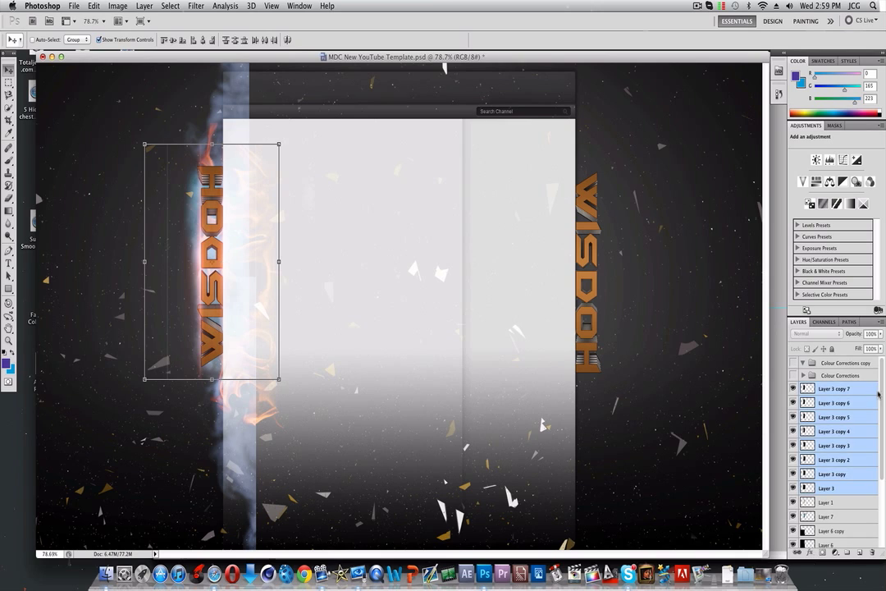
pyautogui.scroll(-2, 882, 429)
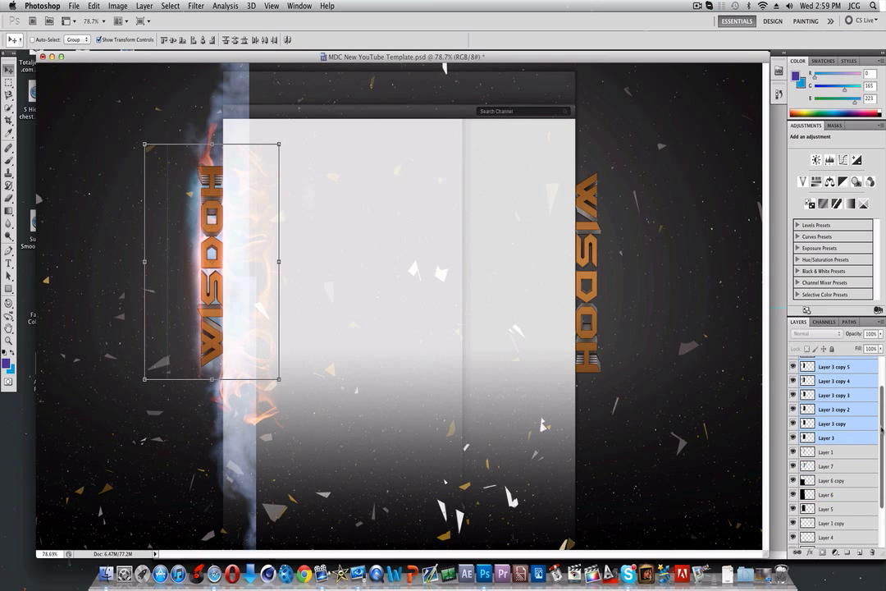
pyautogui.keyDown('super'); pyautogui.click(839, 467); pyautogui.keyUp('super')
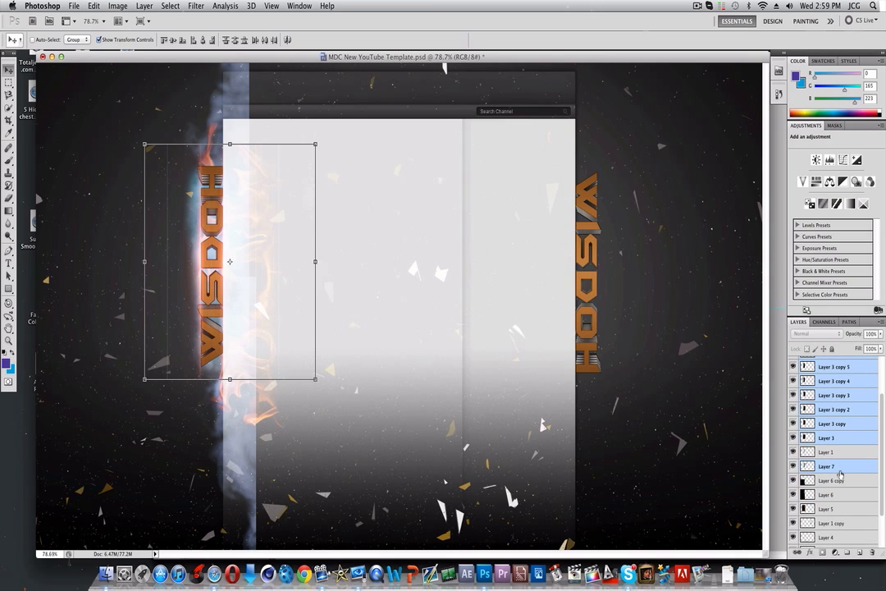
pyautogui.keyDown('super'); pyautogui.click(838, 481); pyautogui.keyUp('super')
pyautogui.keyDown('super'); pyautogui.click(838, 495); pyautogui.keyUp('super')
pyautogui.keyDown('super'); pyautogui.click(836, 509); pyautogui.keyUp('super')
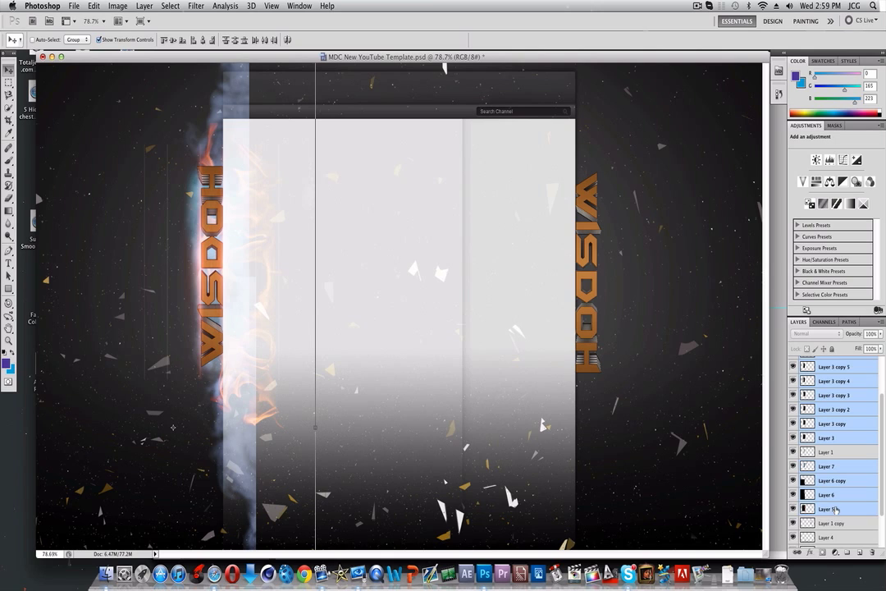
pyautogui.scroll(3, 862, 478)
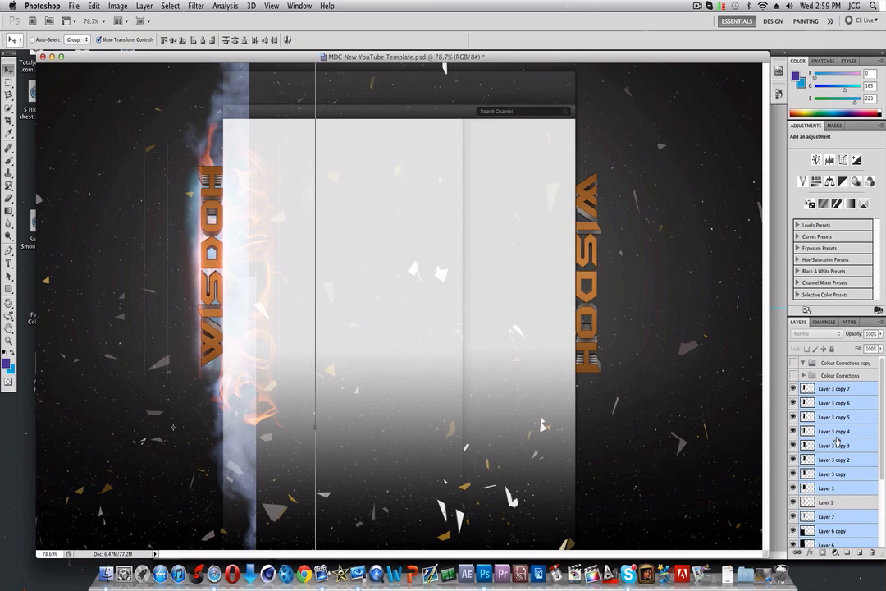
pyautogui.moveTo(837, 440); pyautogui.dragTo(830, 366)
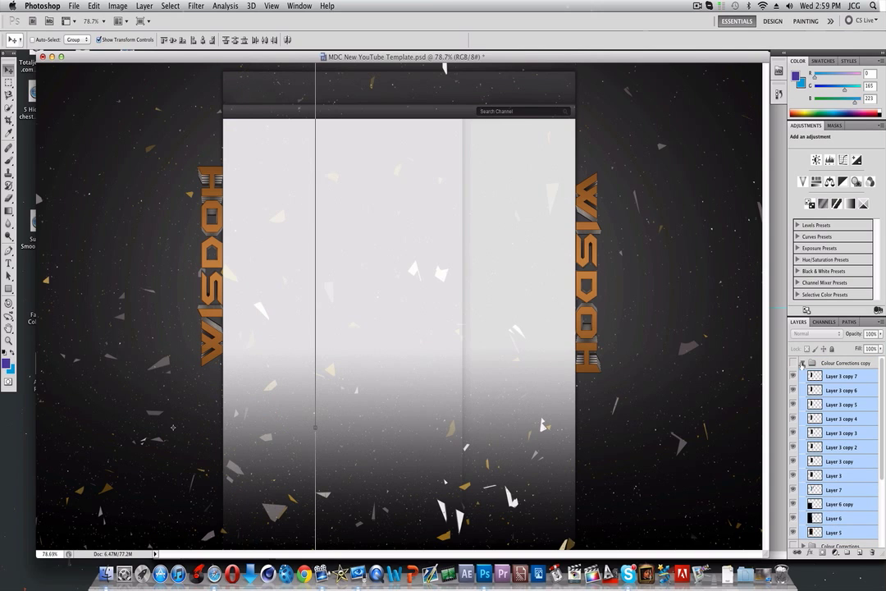
pyautogui.click(804, 362)
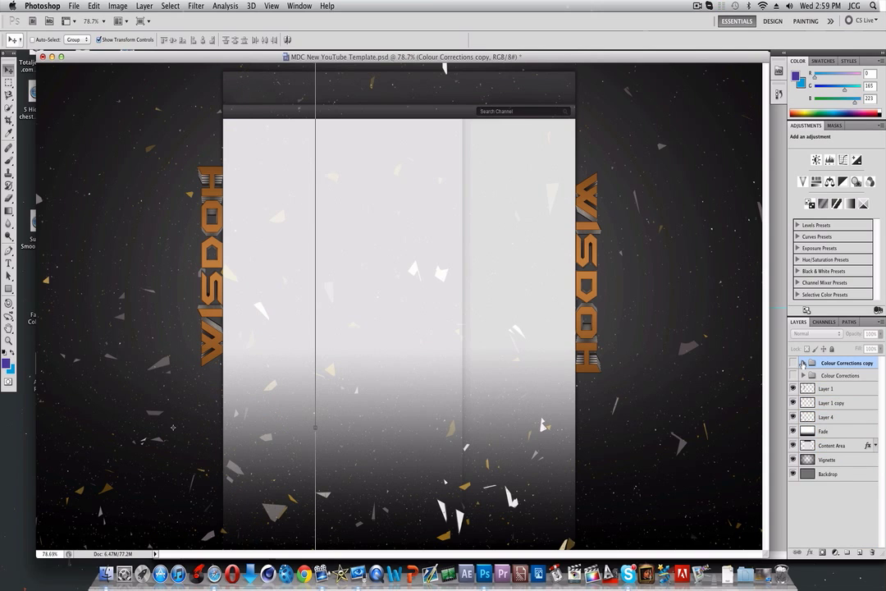
pyautogui.click(793, 363)
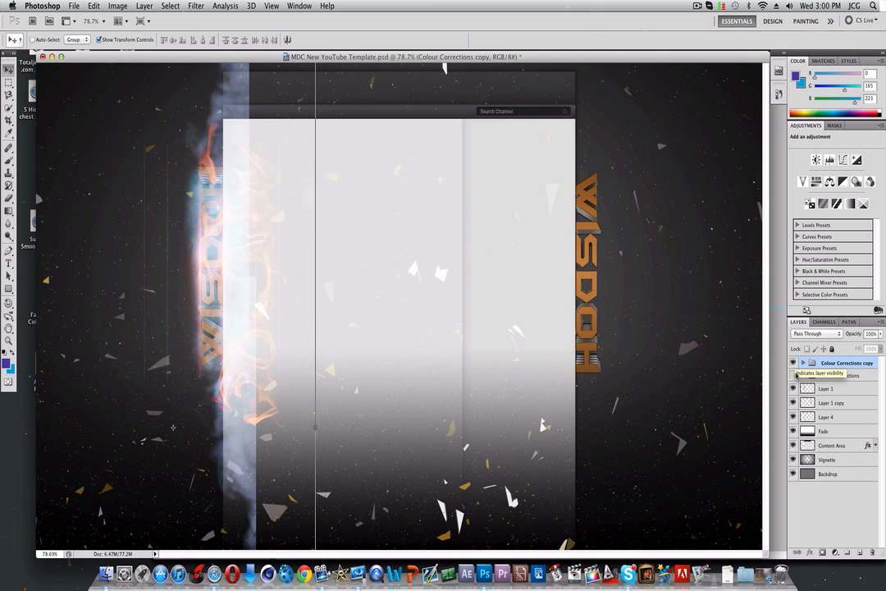
# Step: Preview the colour correction and restack the visible Colour Corrections copy group beneath the Colour Corrections group and Layer 1
pyautogui.click(793, 375)
pyautogui.click(794, 375)
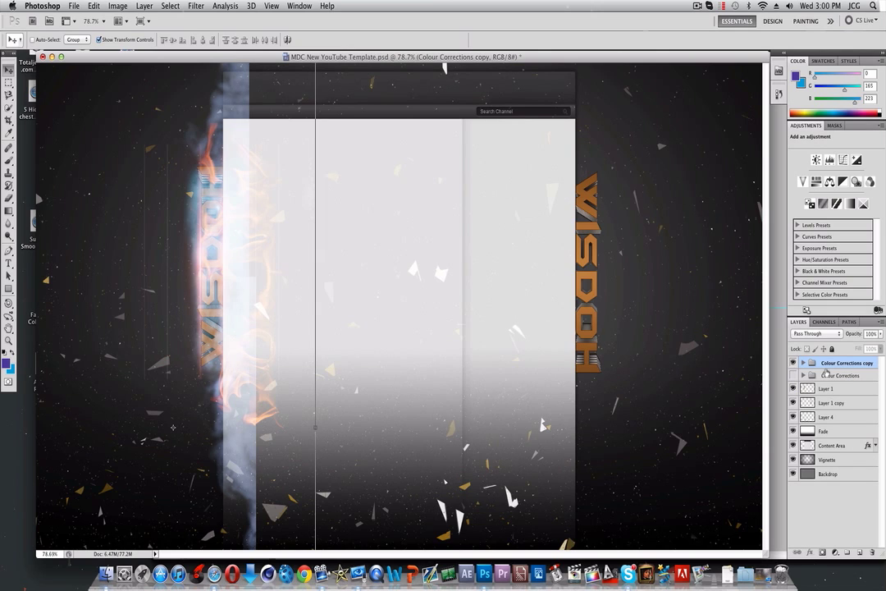
pyautogui.moveTo(829, 364); pyautogui.dragTo(831, 380)
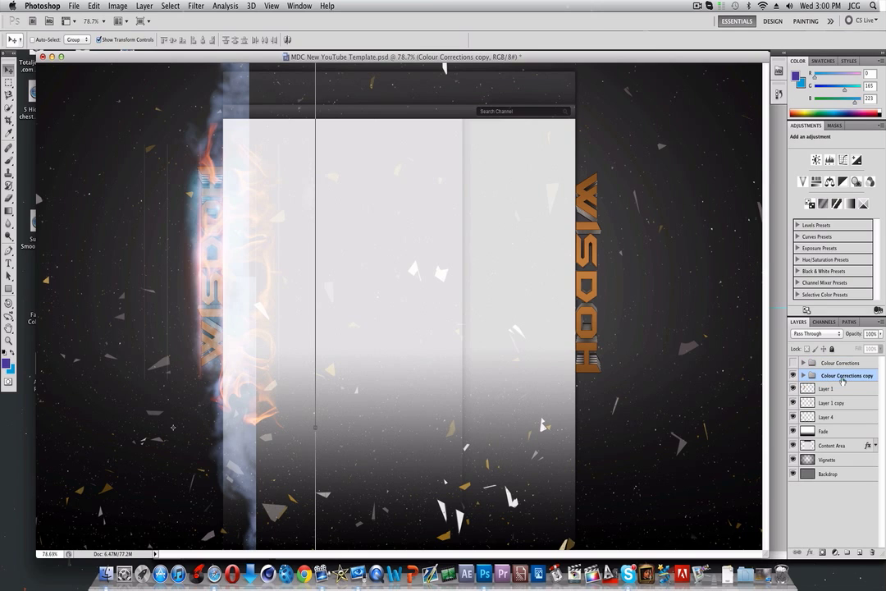
pyautogui.click(792, 362)
pyautogui.click(793, 363)
pyautogui.moveTo(826, 376); pyautogui.dragTo(830, 403)
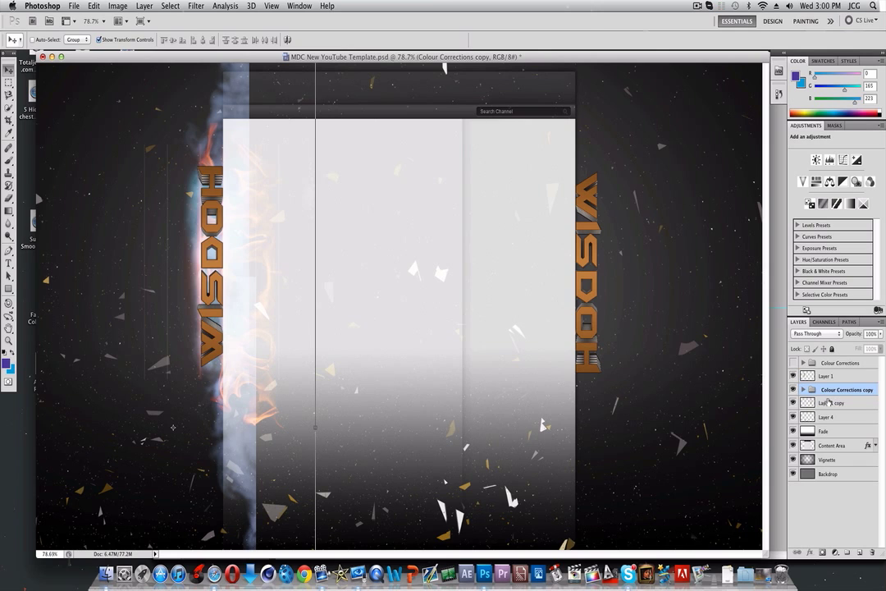
# Step: Check the effects with colour correction on and off, and place Layer 1 copy above the Colour Corrections copy group
pyautogui.click(793, 363)
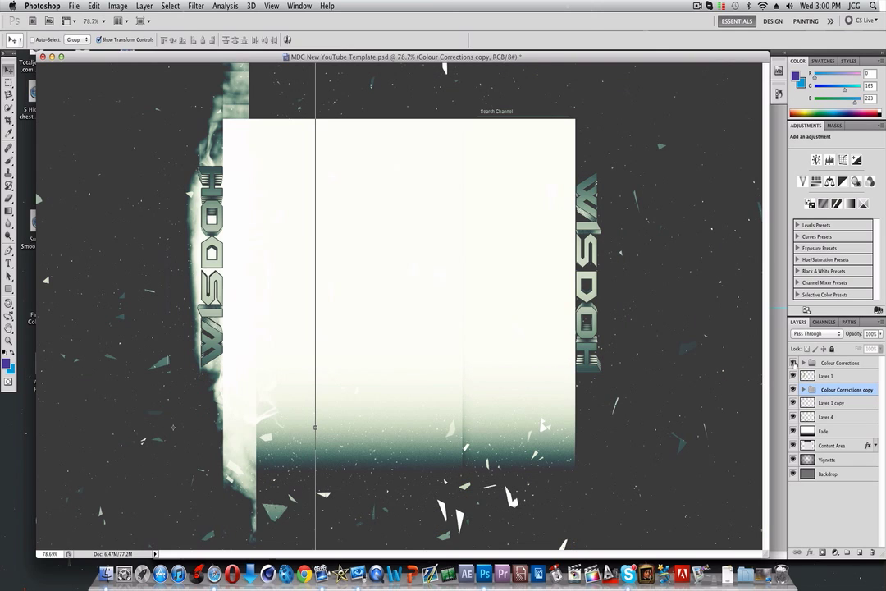
pyautogui.click(793, 363)
pyautogui.click(803, 390)
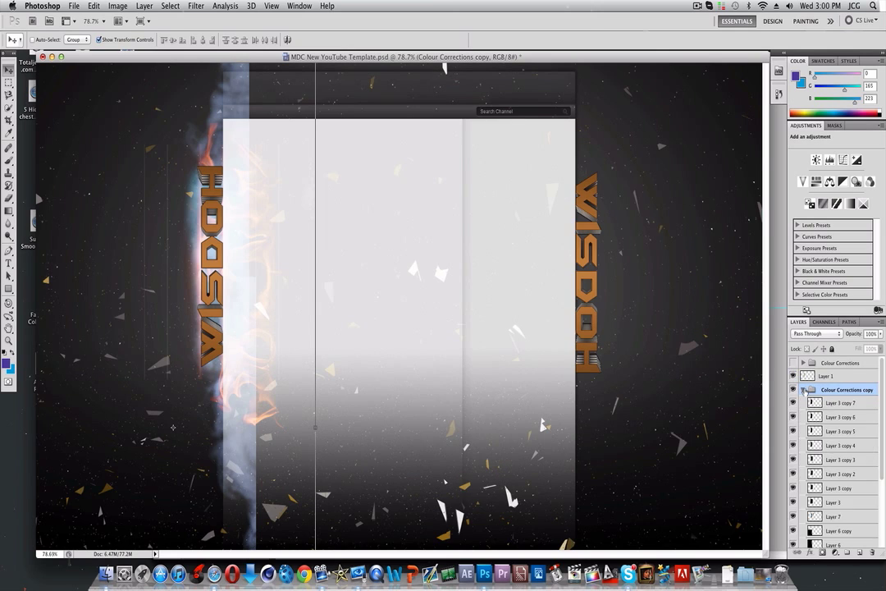
pyautogui.click(804, 389)
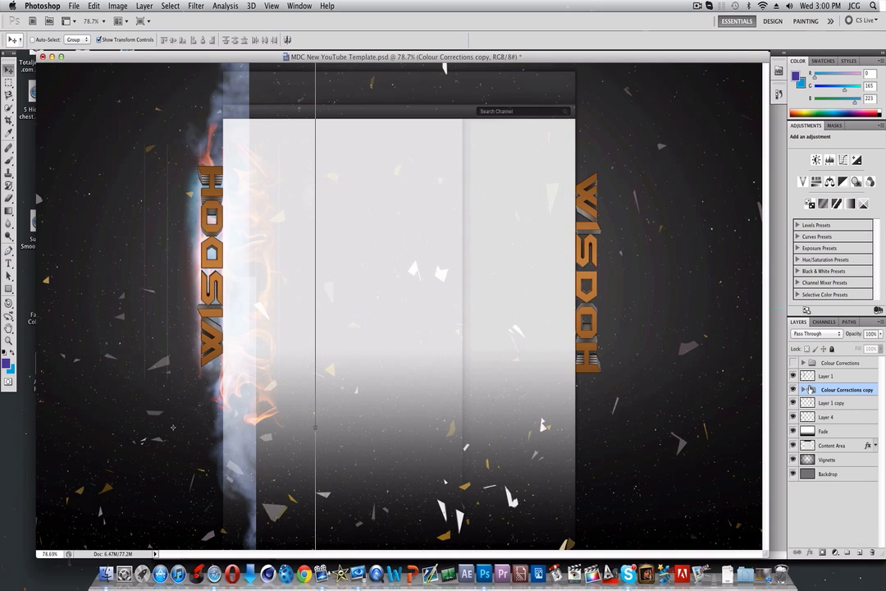
pyautogui.moveTo(838, 389); pyautogui.dragTo(830, 388)
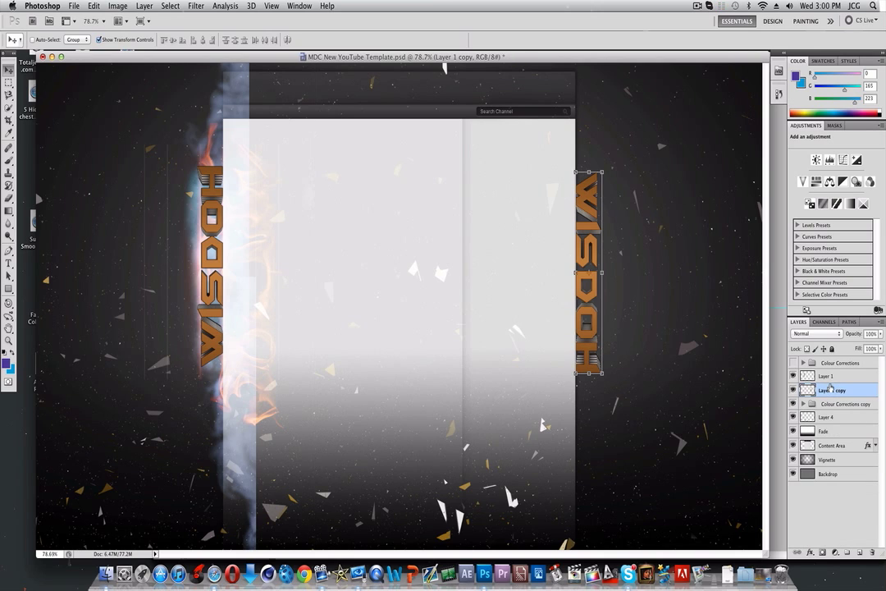
pyautogui.click(832, 363)
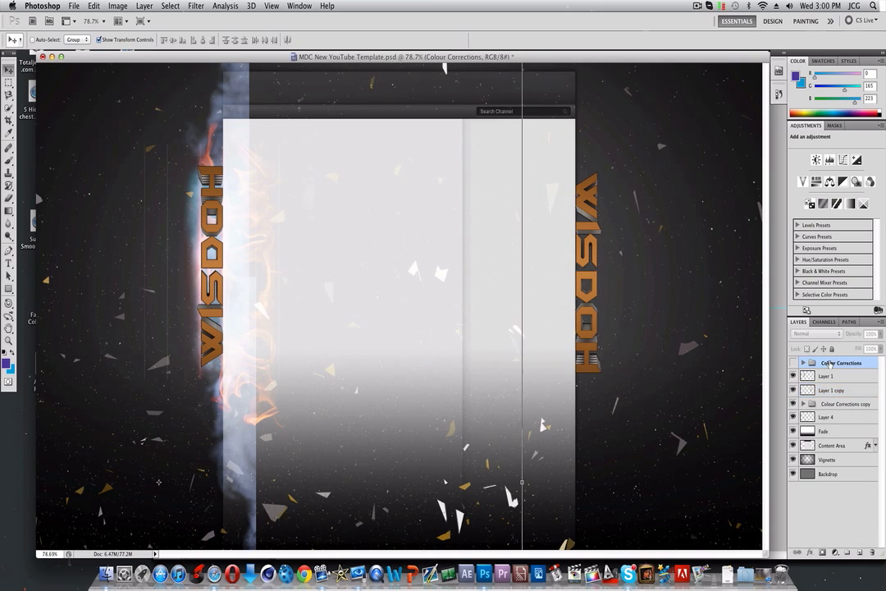
pyautogui.rightClick(835, 367)
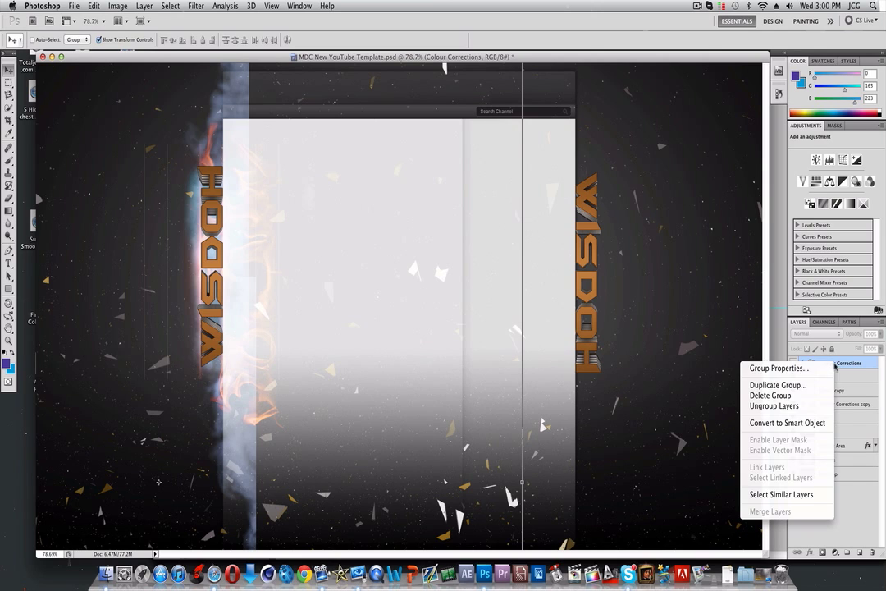
pyautogui.click(714, 227)
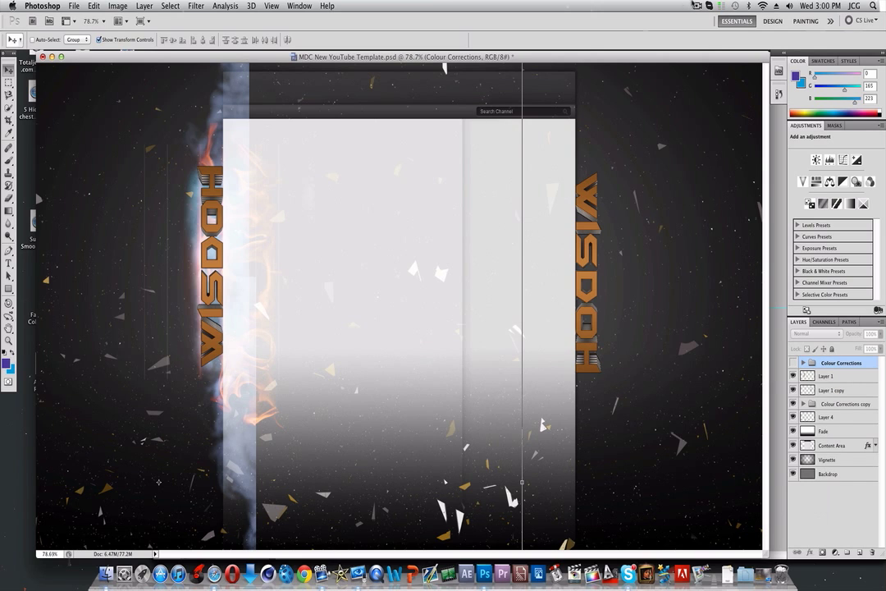
pyautogui.click(709, 6)
pyautogui.click(722, 29)
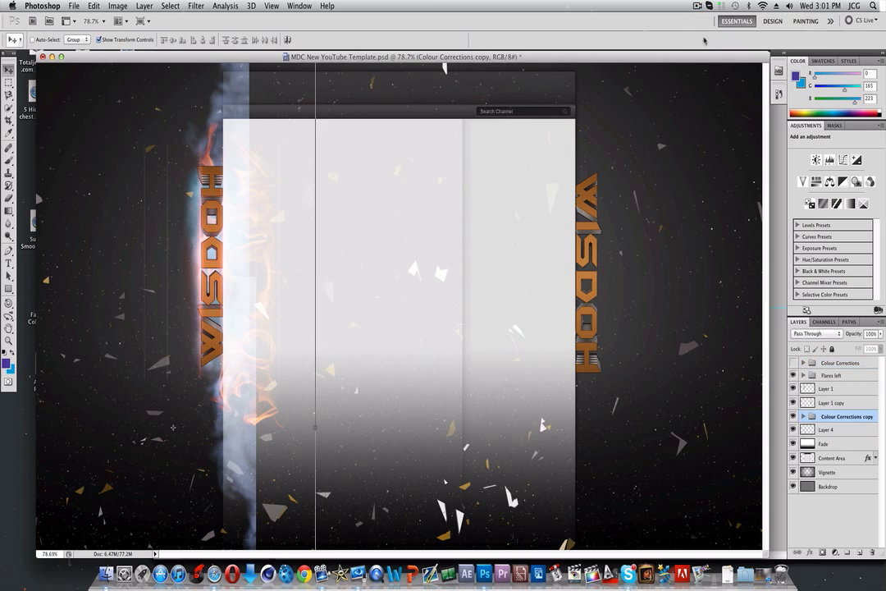
pyautogui.click(709, 6)
pyautogui.click(723, 29)
# Step: Check the contents of the Flares left group and rename the Colour Corrections copy group as Left Effects
pyautogui.click(804, 376)
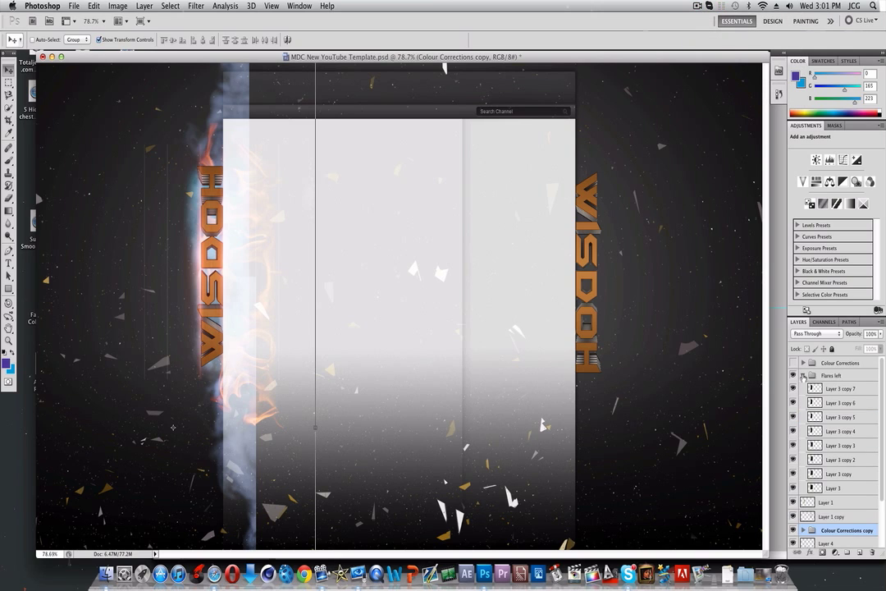
pyautogui.click(804, 375)
pyautogui.click(831, 390)
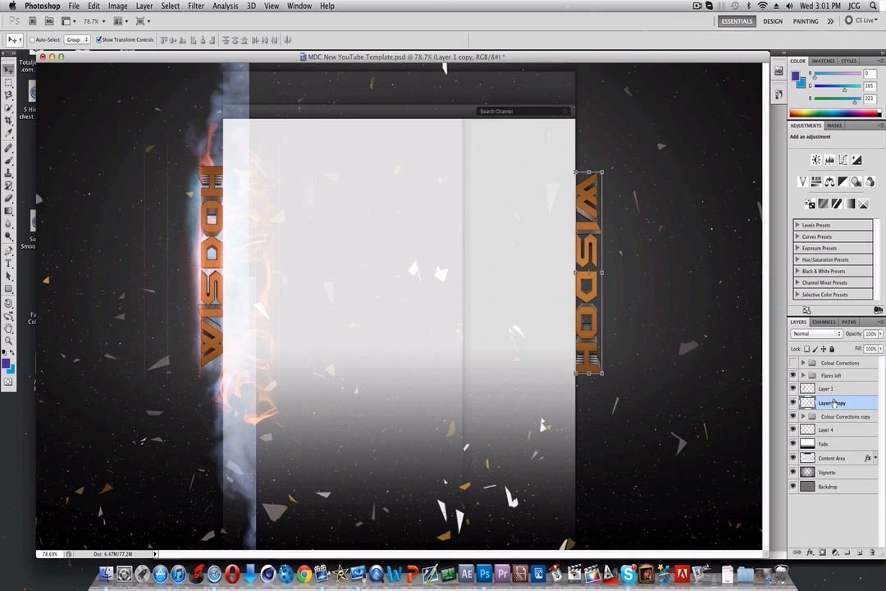
pyautogui.hotkey('alt', '[')
pyautogui.hotkey('alt', '[')
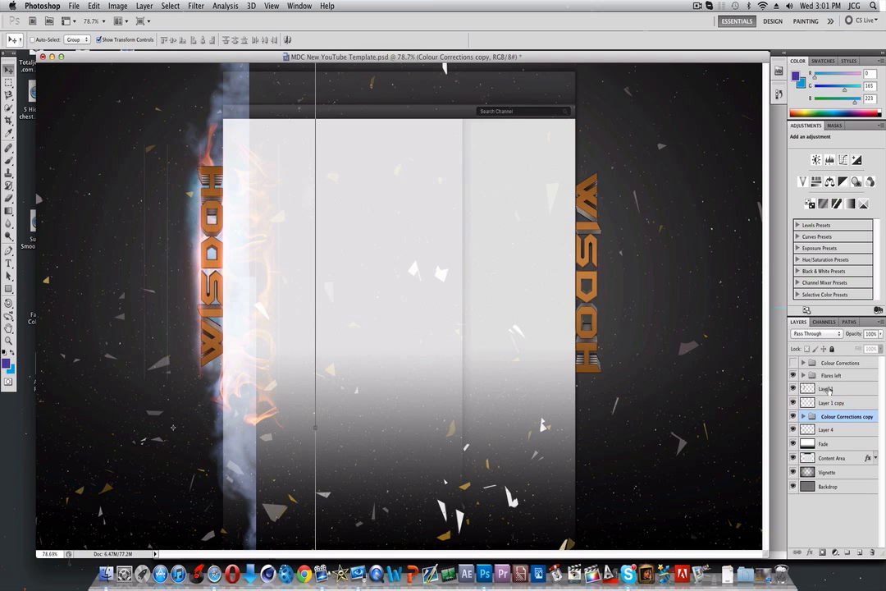
pyautogui.doubleClick(838, 417)
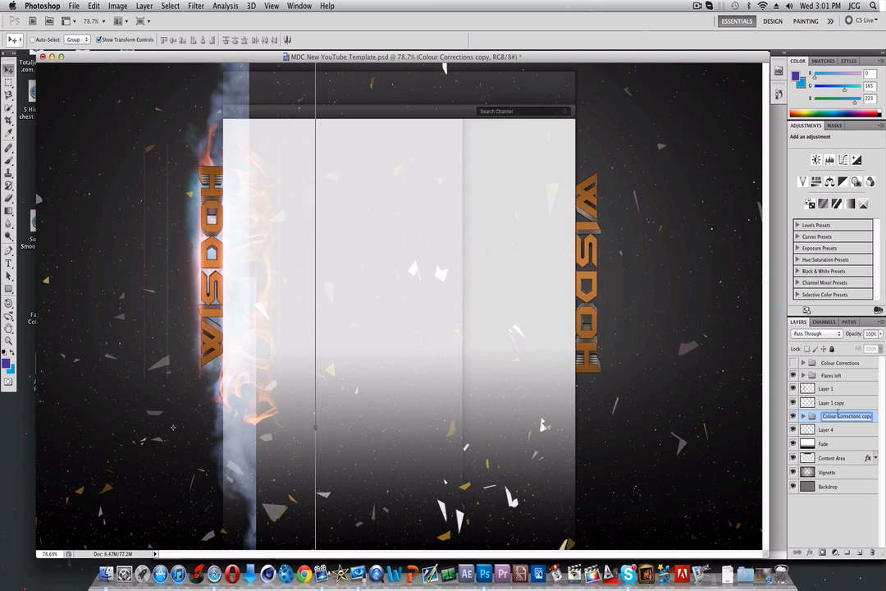
pyautogui.write('Left Effects')
pyautogui.press('Return')
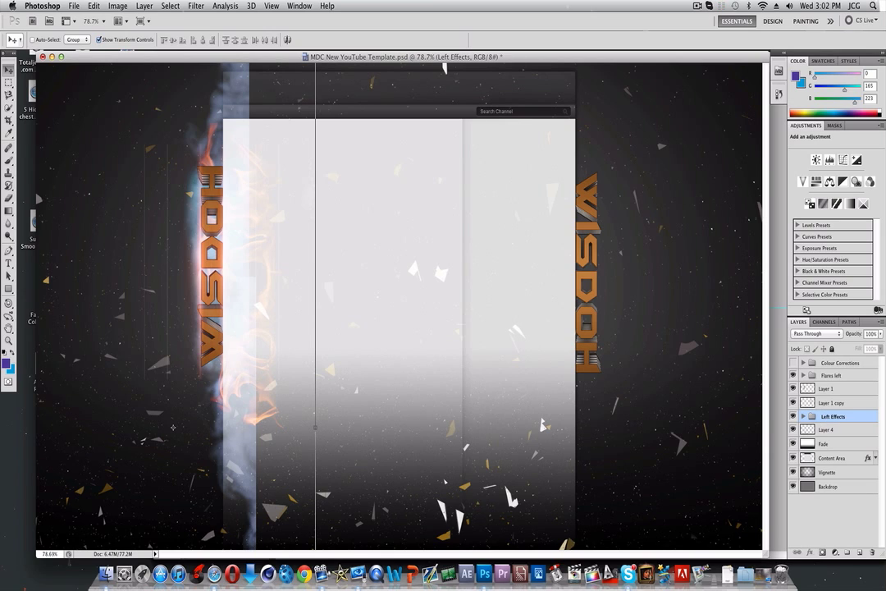
# Step: Duplicate the Left Effects group under its default name and move the copy across to the right-hand Wisdoh text
pyautogui.rightClick(841, 417)
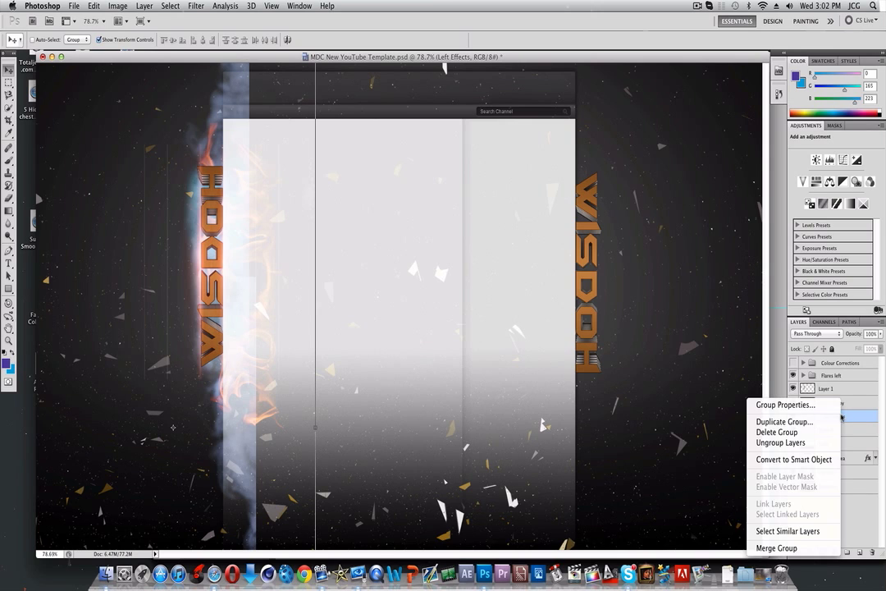
pyautogui.click(851, 427)
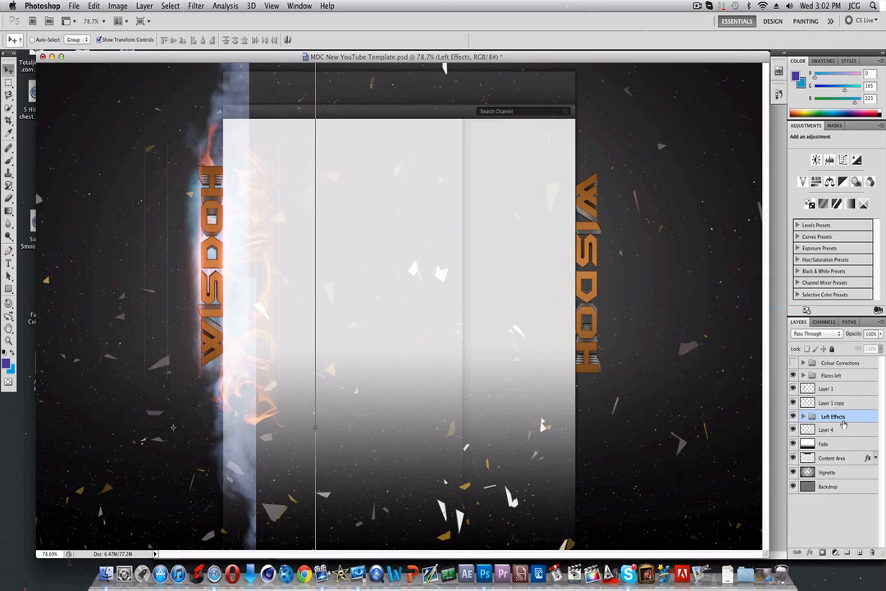
pyautogui.rightClick(845, 420)
pyautogui.click(833, 420)
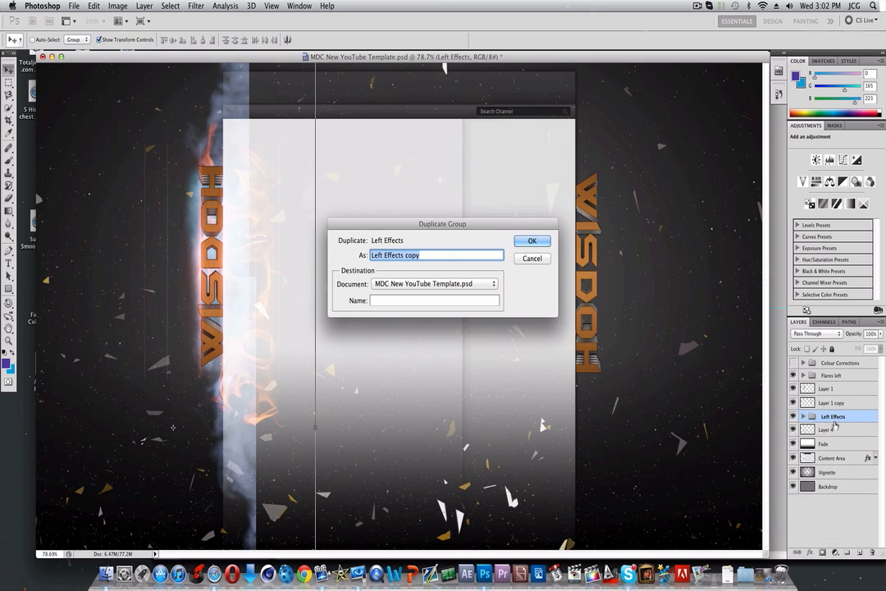
pyautogui.press('Return')
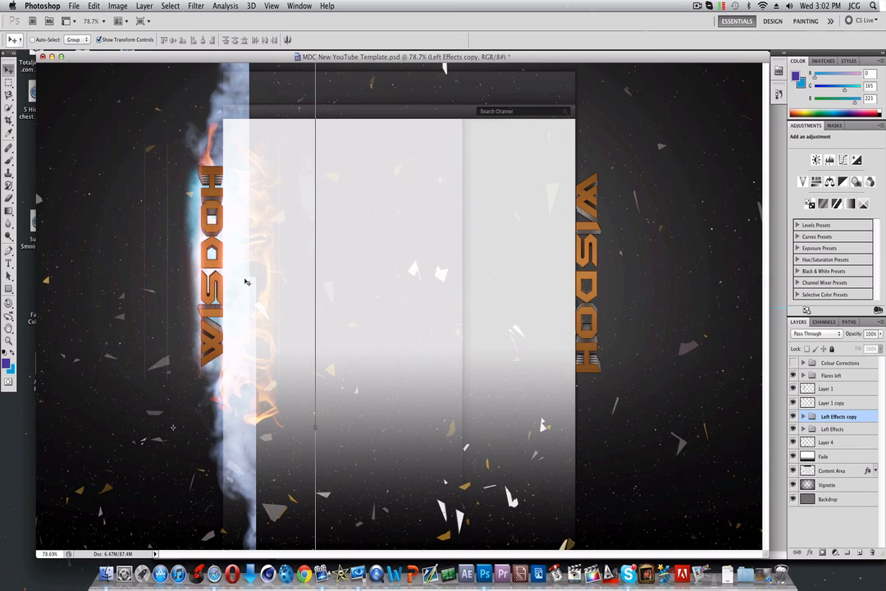
pyautogui.moveTo(246, 281); pyautogui.dragTo(558, 297)
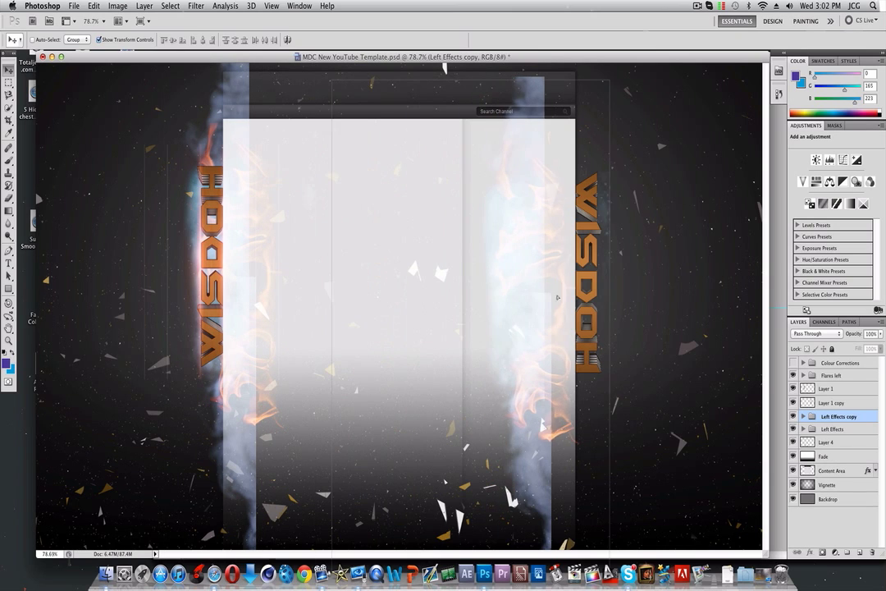
# Step: Rotate the Left Effects copy group 180 degrees and position it behind the right-hand Wisdoh text, along the content area's edge
pyautogui.moveTo(335, 281); pyautogui.dragTo(206, 52)
pyautogui.click(208, 38)
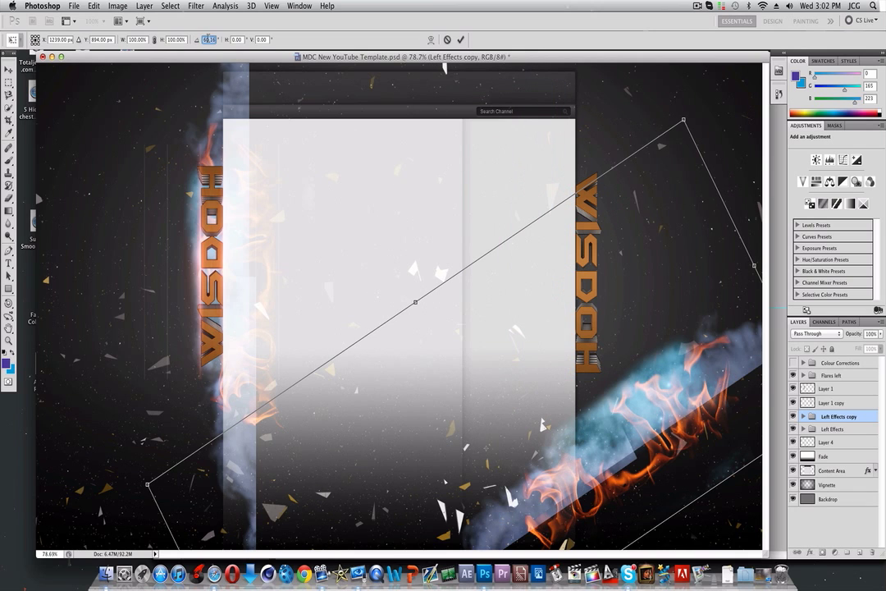
pyautogui.write('180')
pyautogui.press('Return')
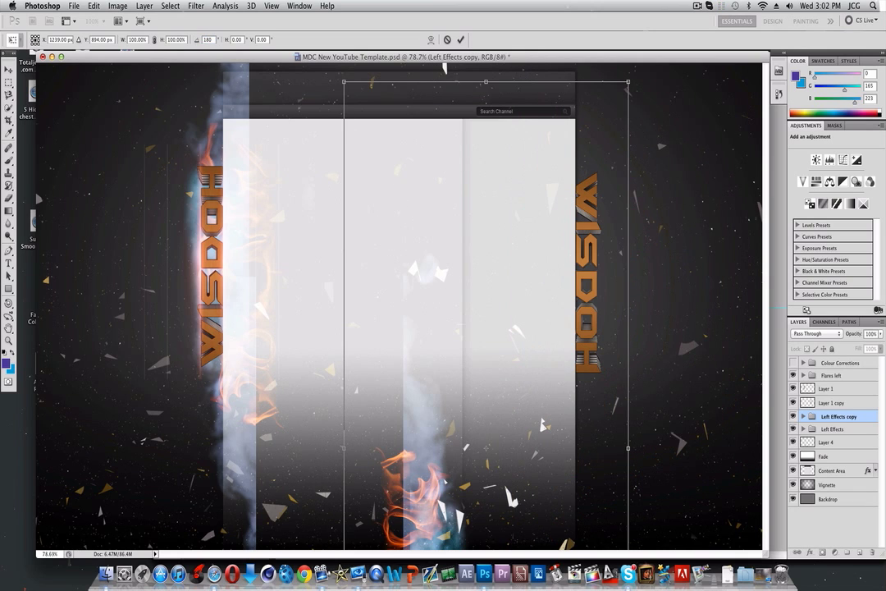
pyautogui.moveTo(418, 311); pyautogui.dragTo(519, 291)
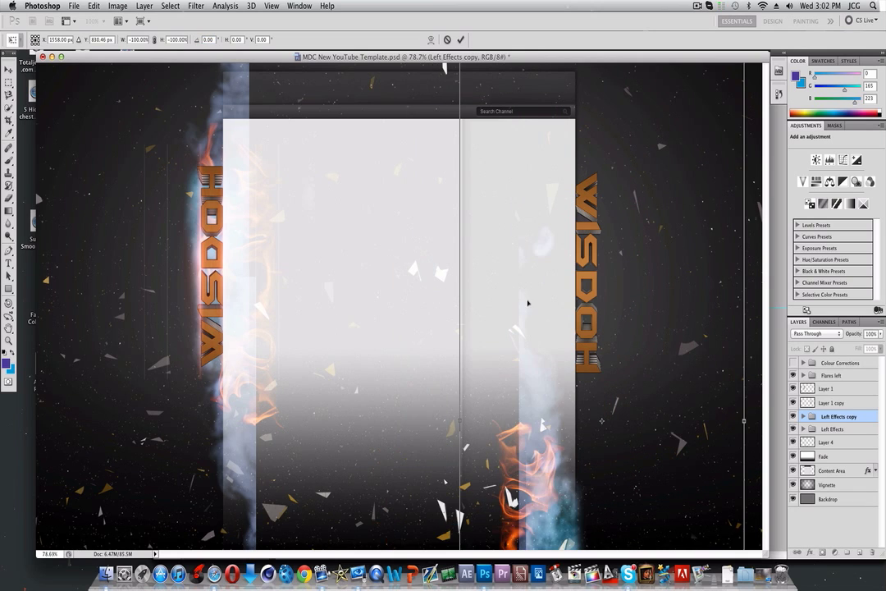
pyautogui.moveTo(526, 220); pyautogui.dragTo(554, 311)
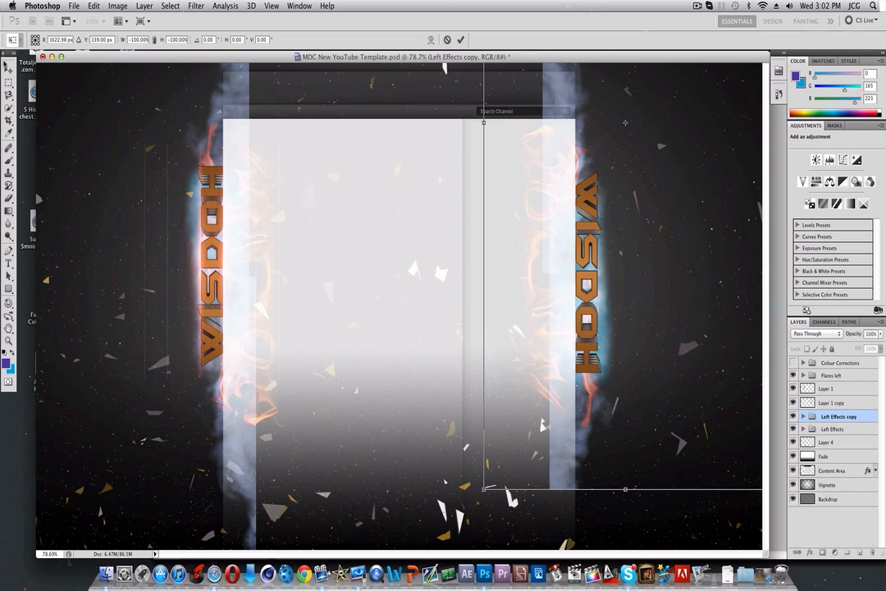
pyautogui.click(7, 68)
pyautogui.press('Return')
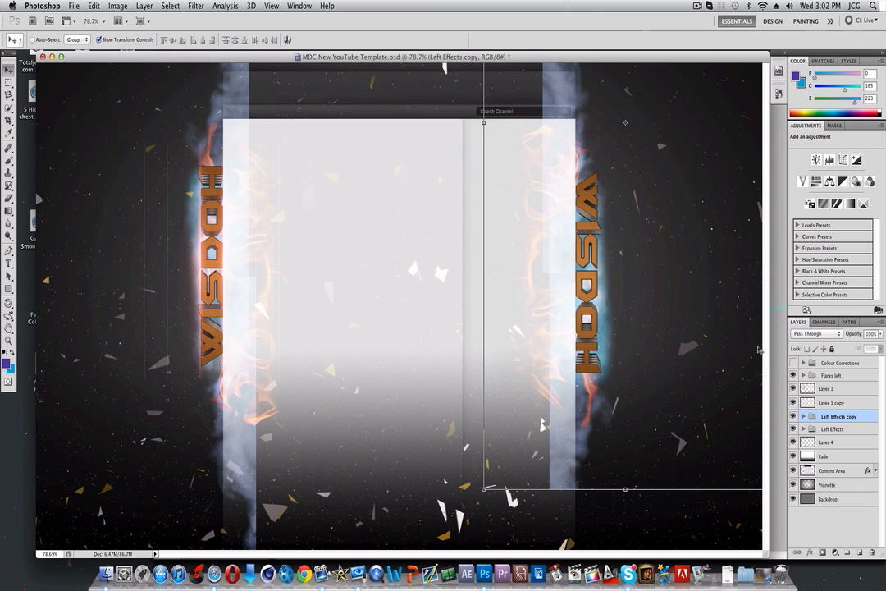
# Step: Preview the colour correction on and off and nudge the Left Effects copy group into place around the right-hand Wisdoh text
pyautogui.click(793, 362)
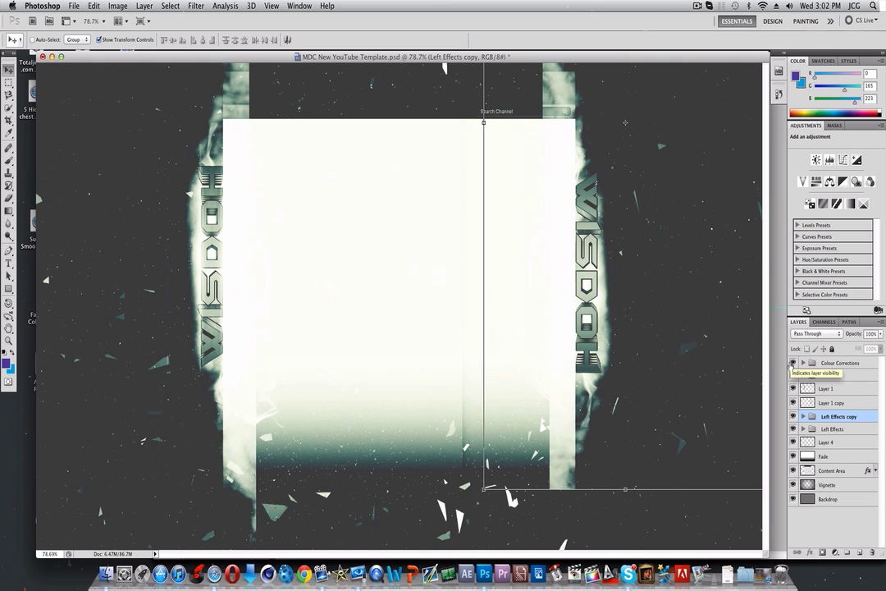
pyautogui.click(793, 362)
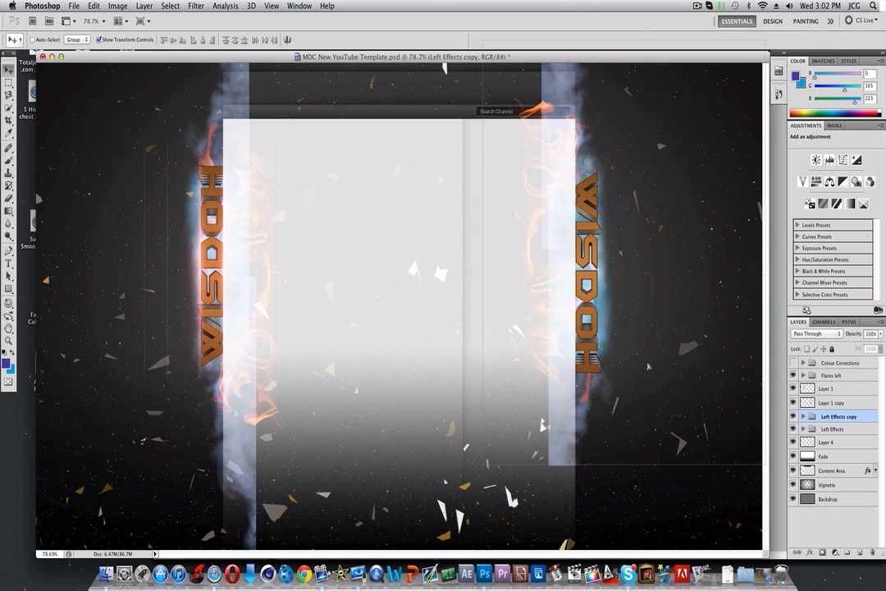
pyautogui.moveTo(653, 367); pyautogui.dragTo(660, 368)
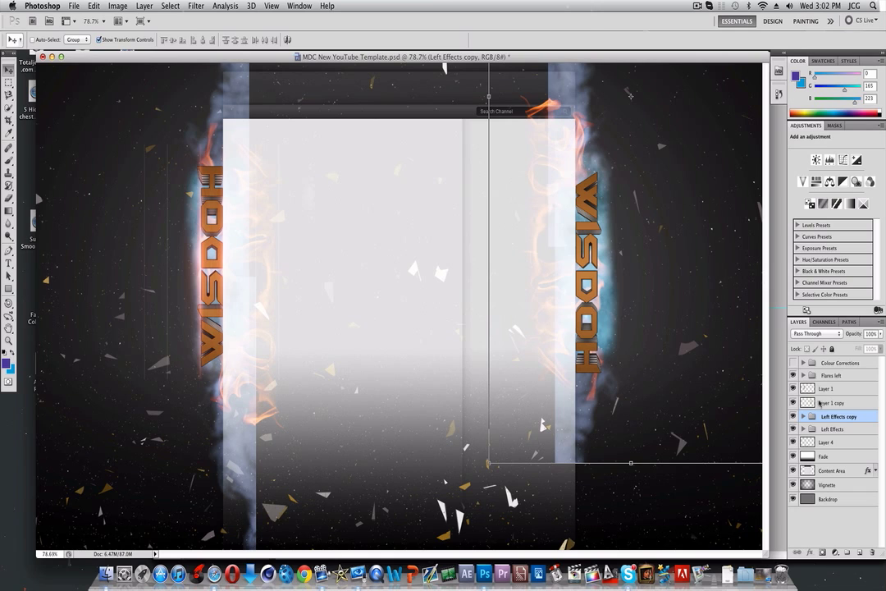
pyautogui.click(792, 362)
pyautogui.click(793, 362)
# Step: Duplicate the Flares left group under its default name, move the copy over the right-hand Wisdoh text and show the Colour Corrections group
pyautogui.click(844, 401)
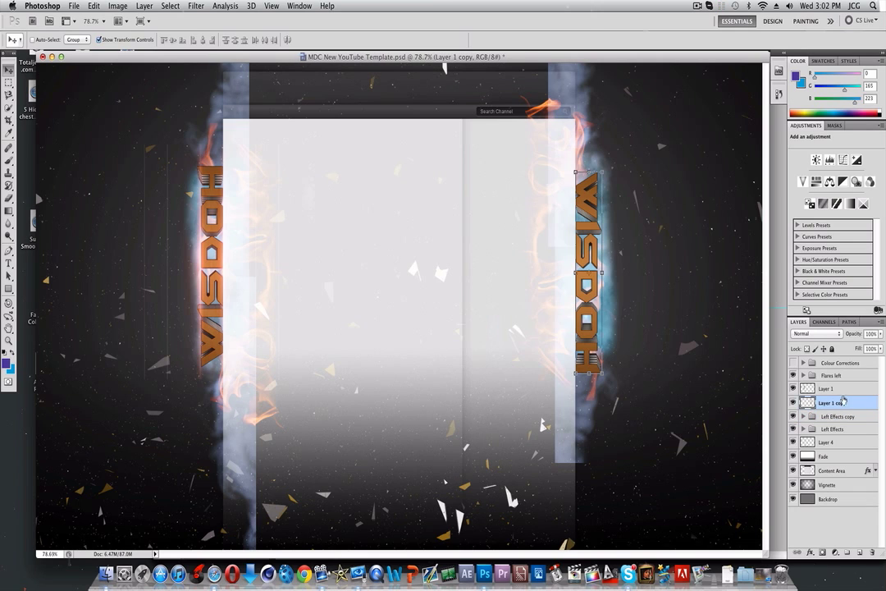
pyautogui.keyDown('shift'); pyautogui.click(841, 390); pyautogui.keyUp('shift')
pyautogui.click(838, 404)
pyautogui.click(837, 389)
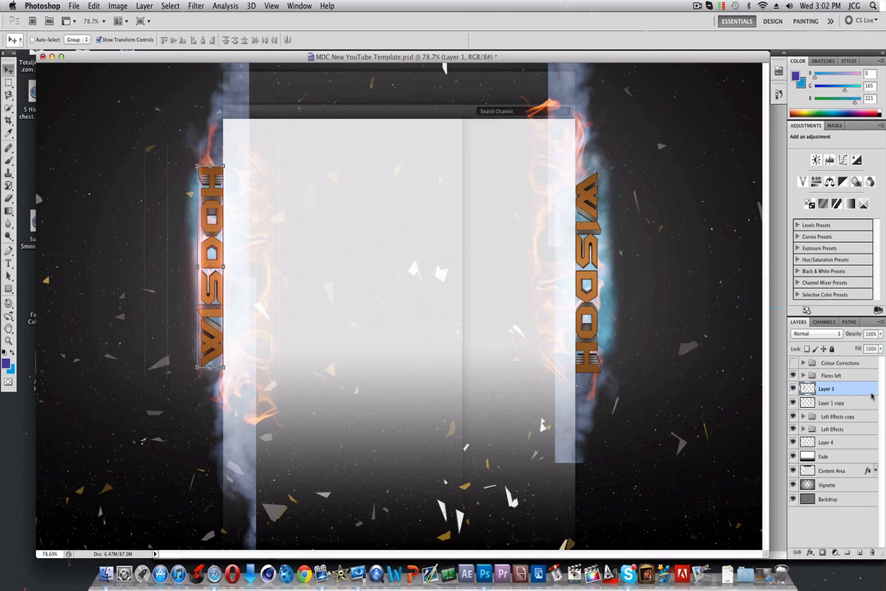
pyautogui.click(830, 375)
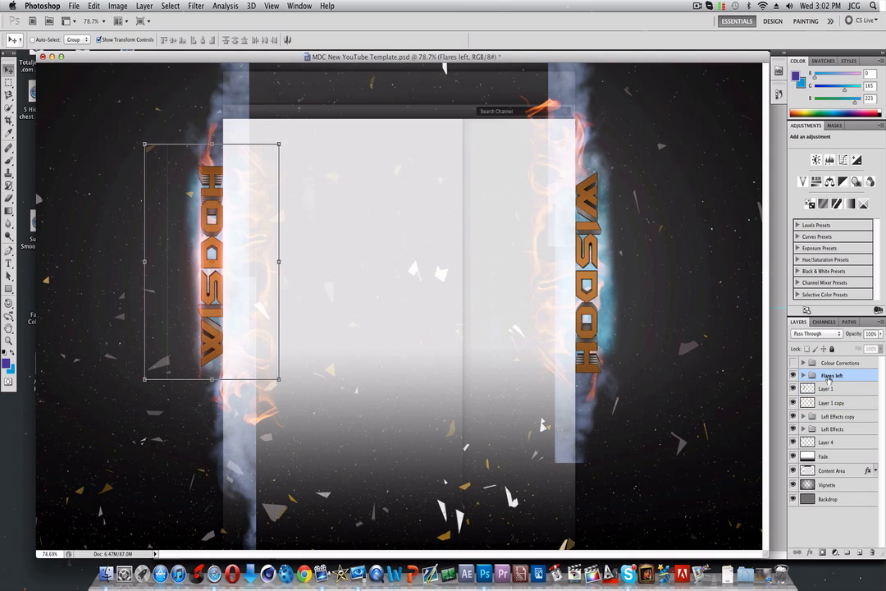
pyautogui.rightClick(829, 380)
pyautogui.click(772, 397)
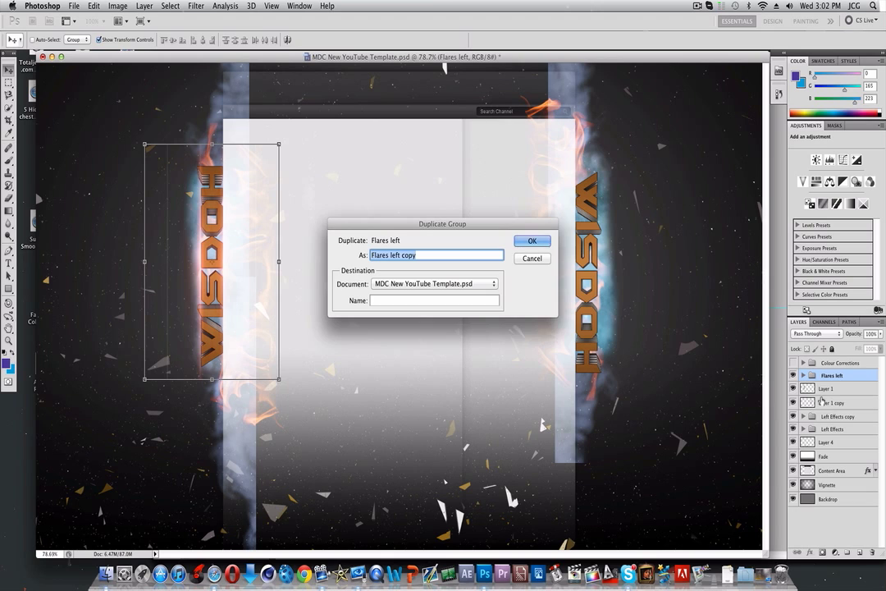
pyautogui.press('Return')
pyautogui.moveTo(235, 288); pyautogui.dragTo(586, 315)
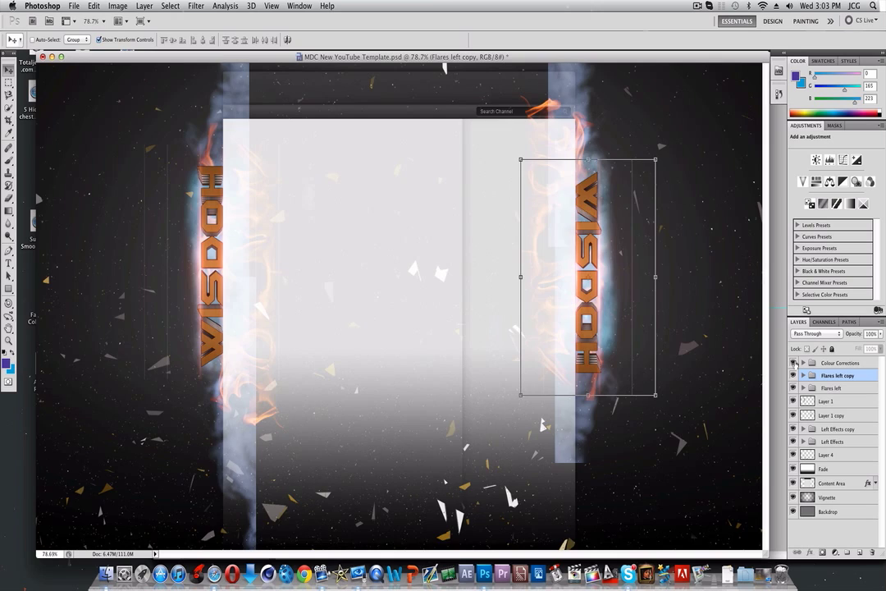
pyautogui.click(793, 363)
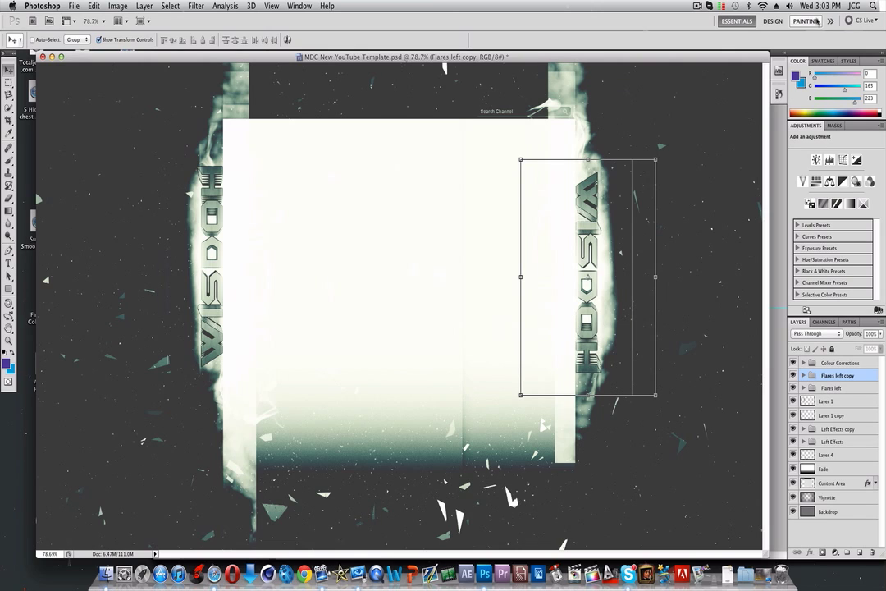
pyautogui.click(697, 6)
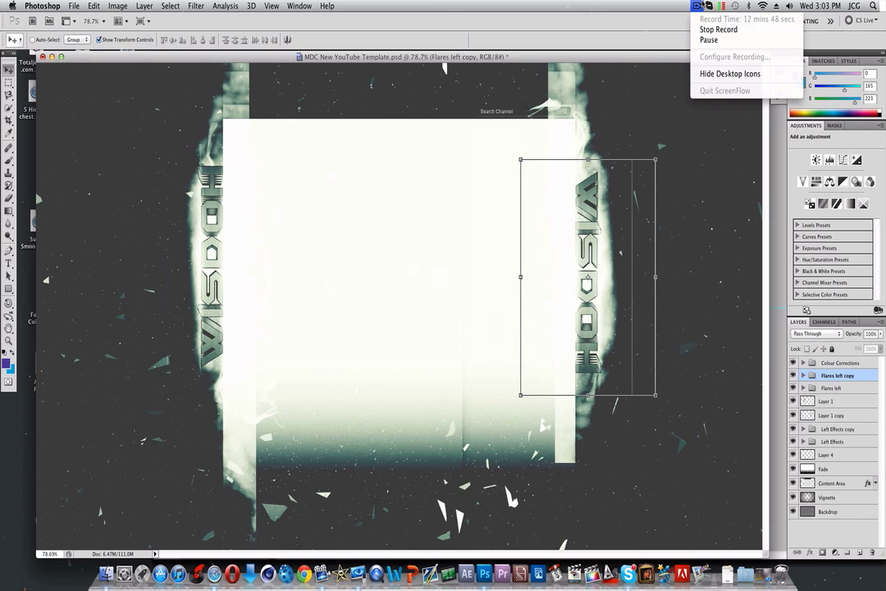
pyautogui.click(700, 5)
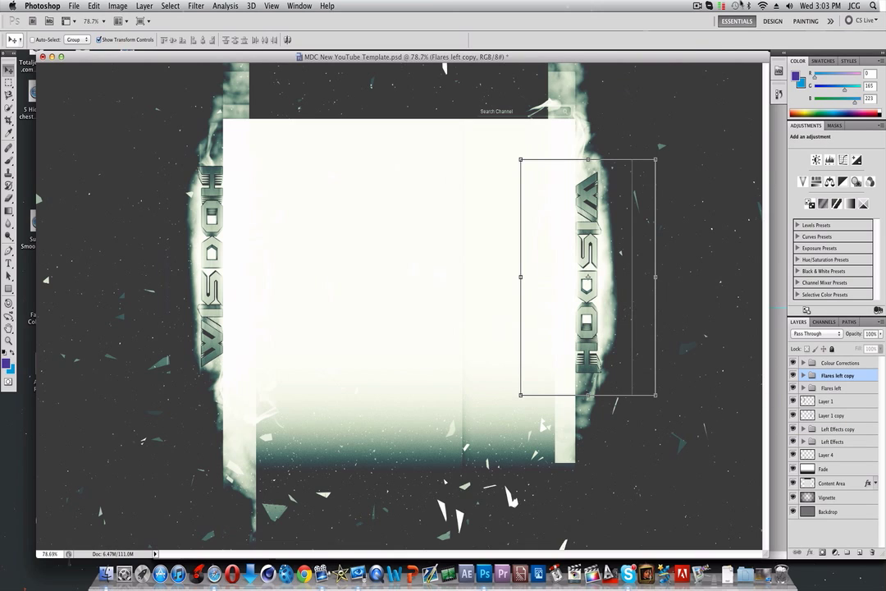
# Step: Save the background to the Desktop as a JPEG named Tutorial 02 at maximum quality 12
pyautogui.click(73, 5)
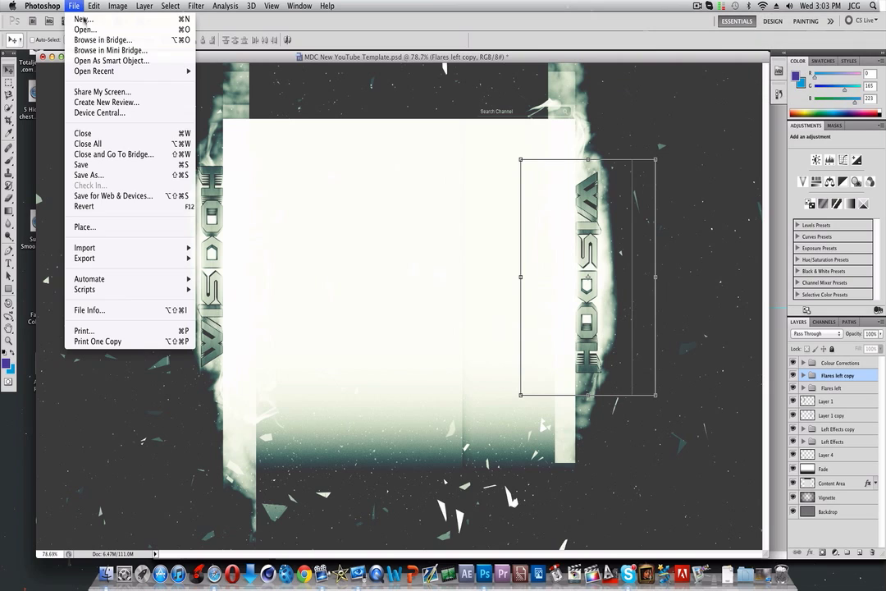
pyautogui.click(137, 176)
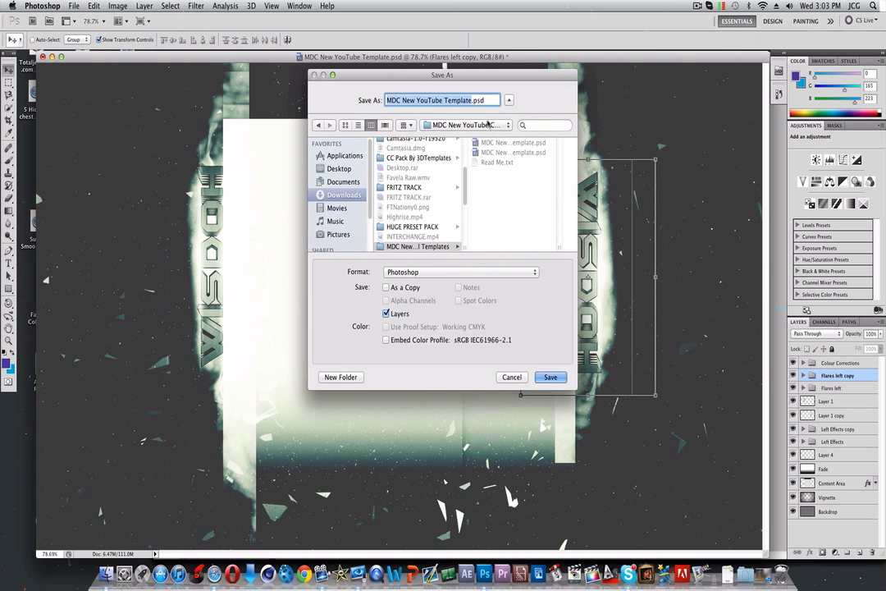
pyautogui.click(339, 168)
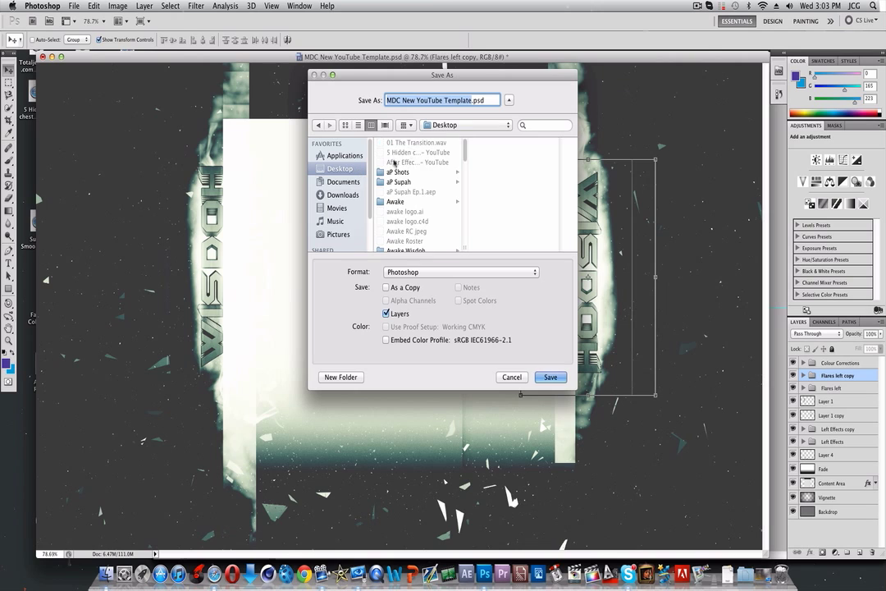
pyautogui.click(419, 271)
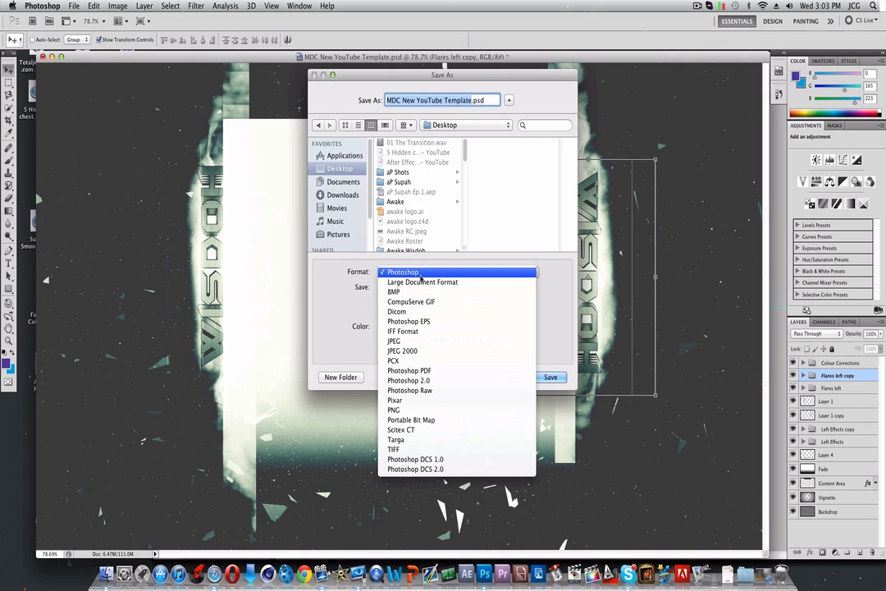
pyautogui.click(431, 350)
pyautogui.click(429, 272)
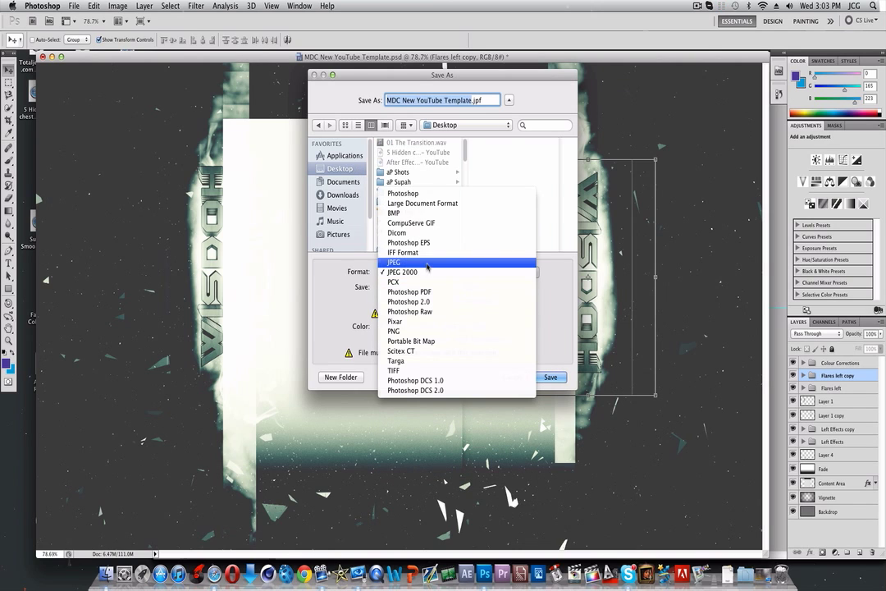
pyautogui.click(427, 263)
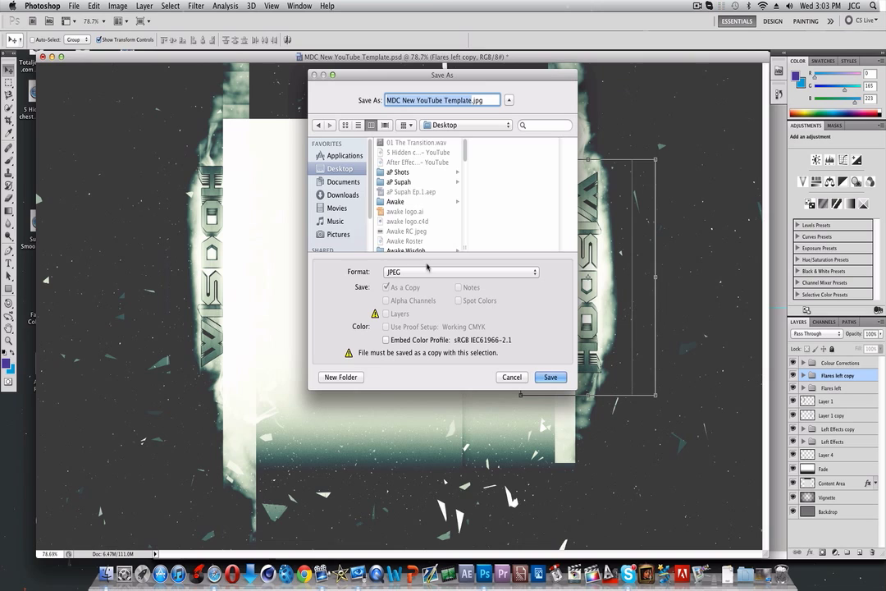
pyautogui.write('Tutorial')
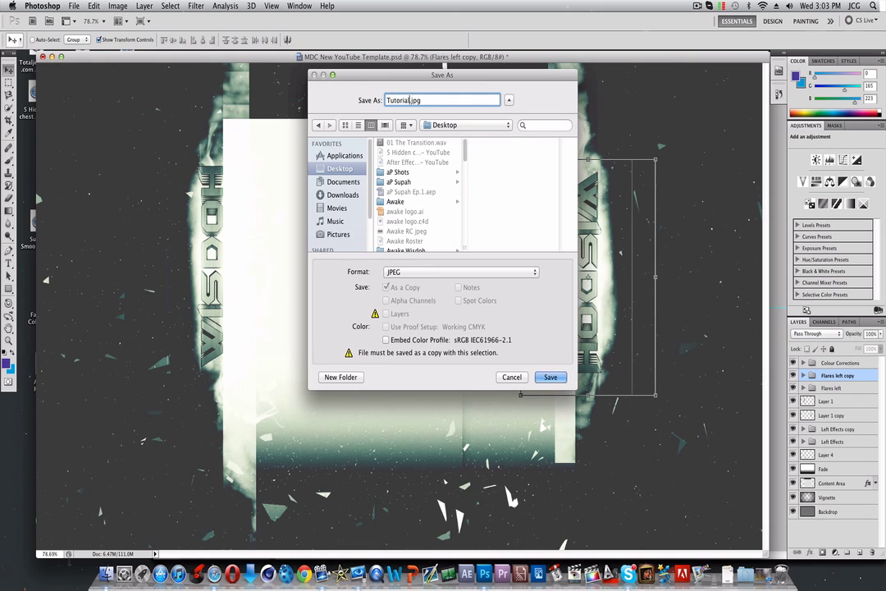
pyautogui.write(' 02')
pyautogui.press('Return')
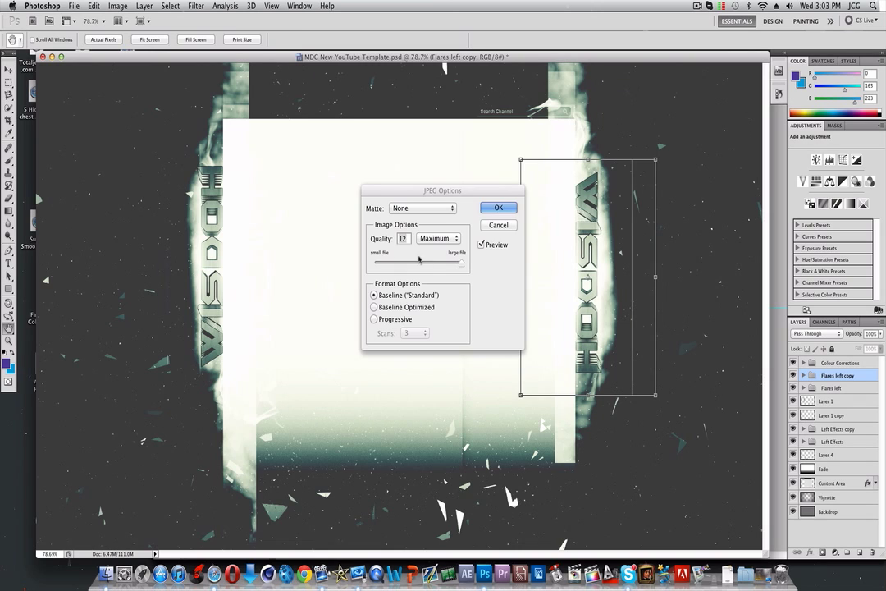
pyautogui.click(498, 208)
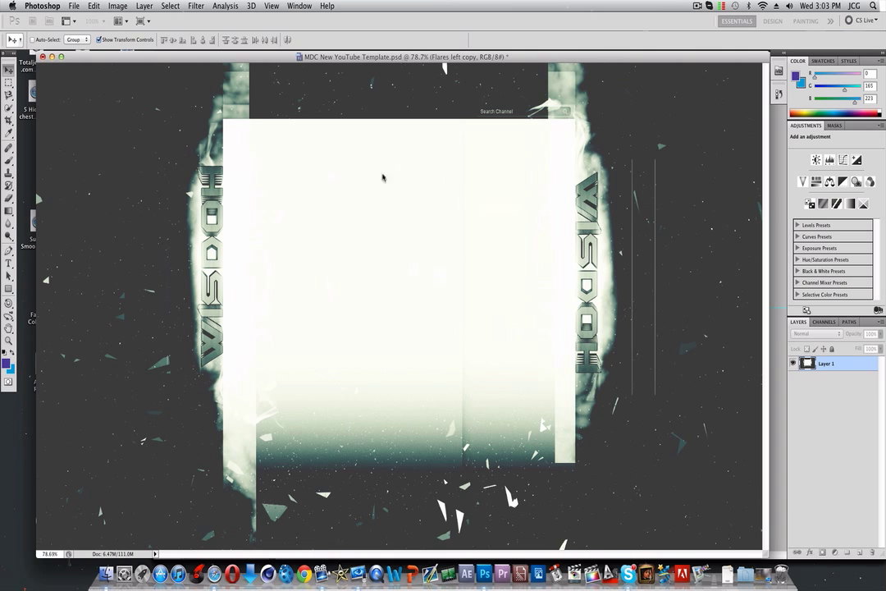
# Step: Close all the other open images, including smoke4.png and big-flames_3.jpg, and bring the YouTube template document back up
pyautogui.click(52, 58)
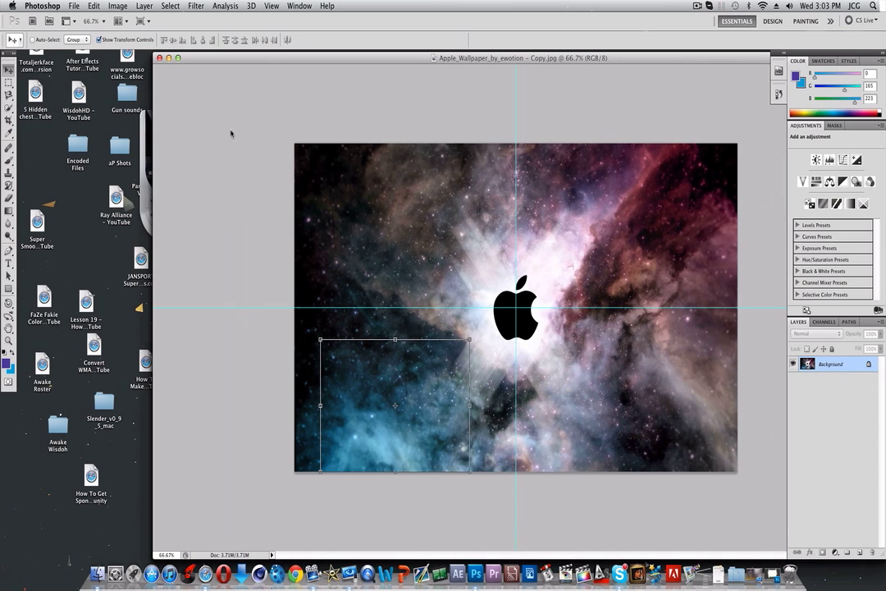
pyautogui.click(160, 58)
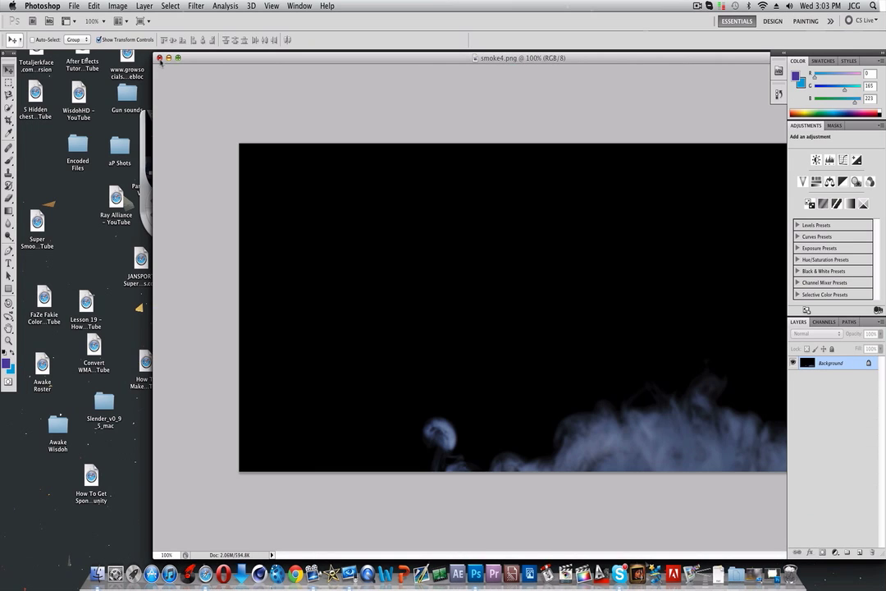
pyautogui.click(160, 58)
pyautogui.click(160, 59)
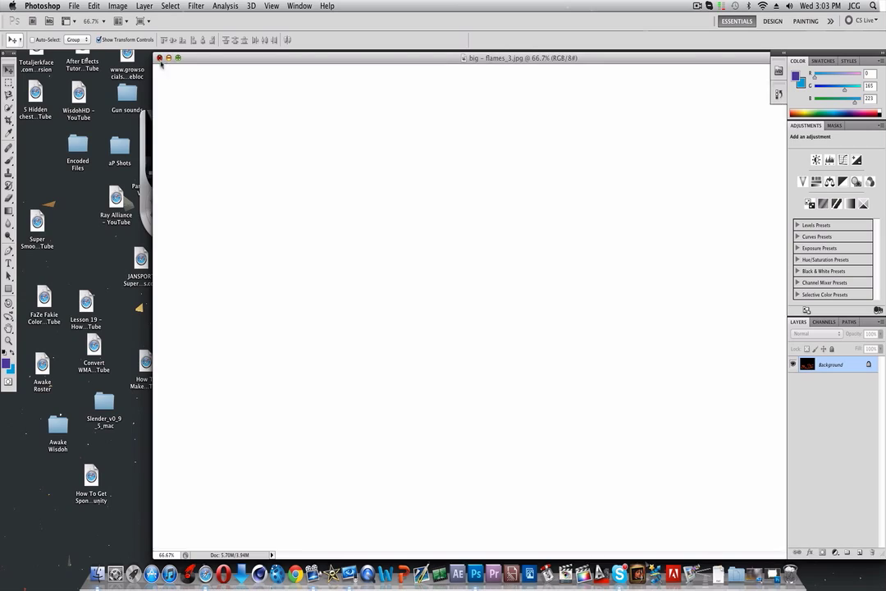
pyautogui.click(160, 58)
pyautogui.click(160, 59)
pyautogui.click(160, 58)
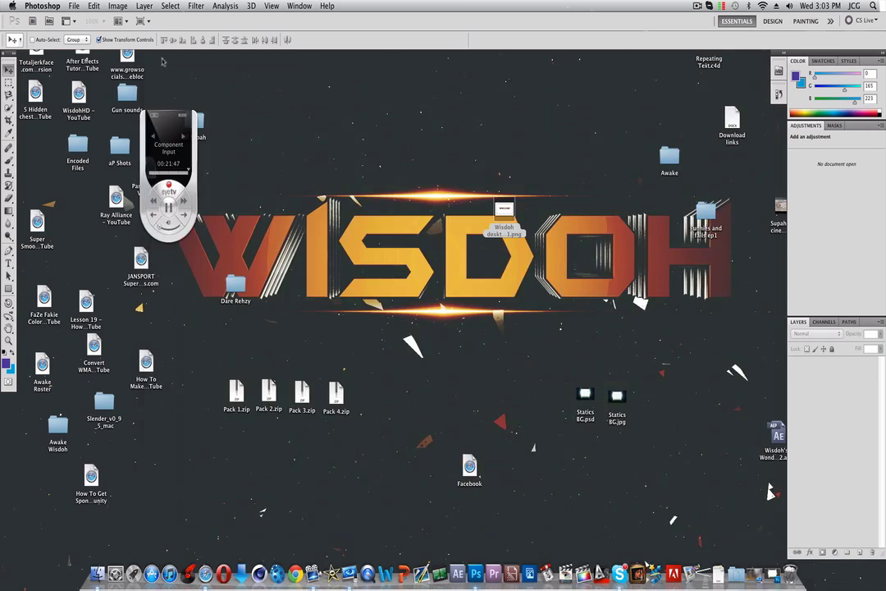
pyautogui.moveTo(95, 62); pyautogui.dragTo(83, 62)
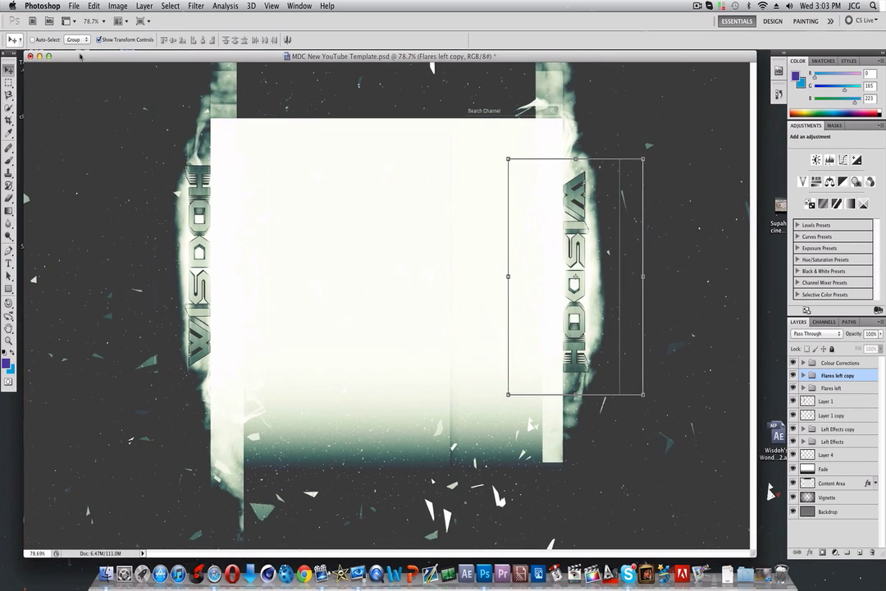
# Step: Save a layered Photoshop copy of the template to the Desktop as Tutorial 02
pyautogui.click(73, 6)
pyautogui.click(117, 177)
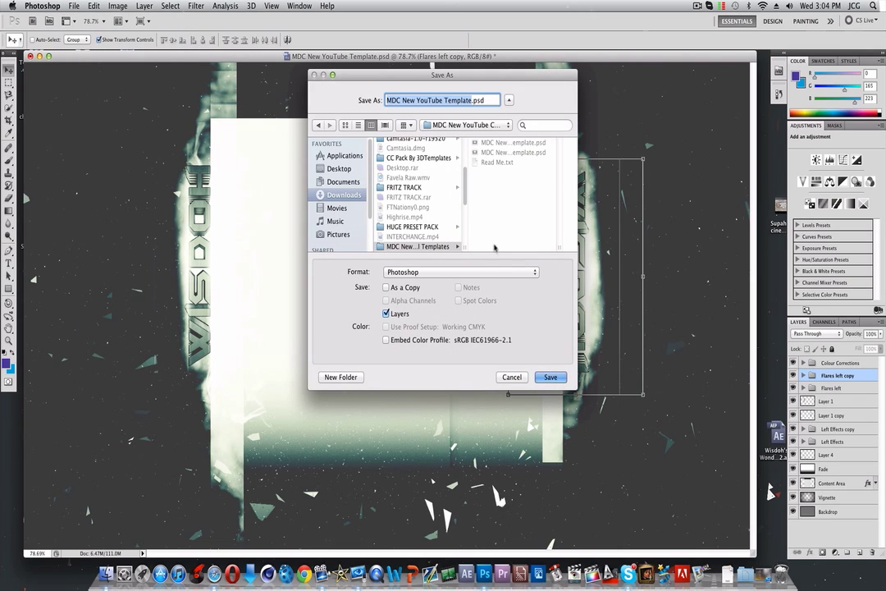
pyautogui.click(387, 288)
pyautogui.click(339, 168)
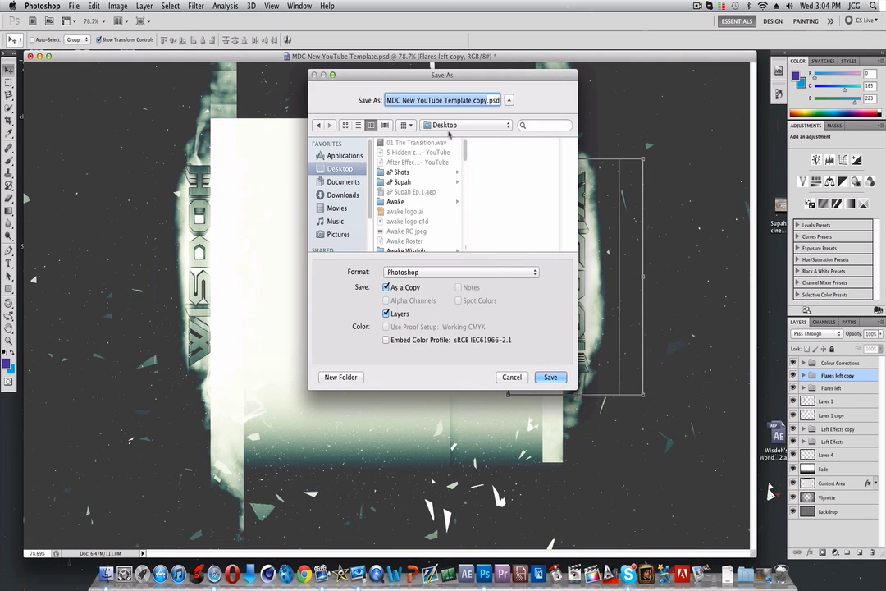
pyautogui.write('Tutorial')
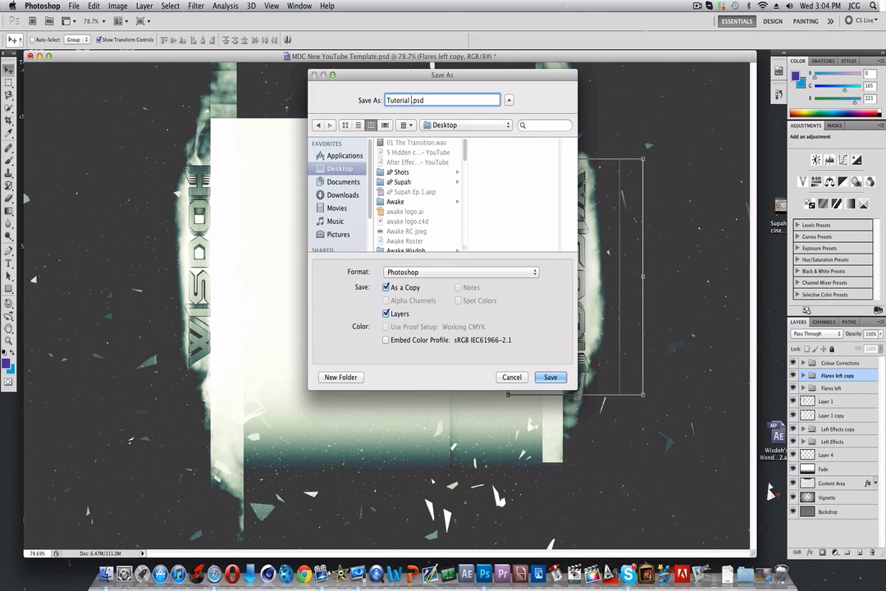
pyautogui.write(' 02')
pyautogui.press('Return')
pyautogui.press('Return')
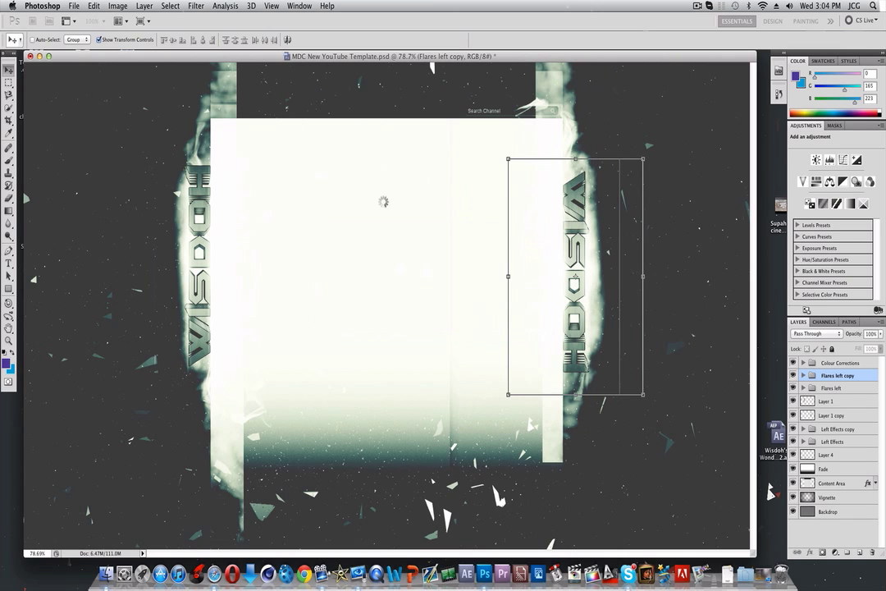
# Step: Quit Photoshop without saving the remaining changes to the template document
pyautogui.click(42, 6)
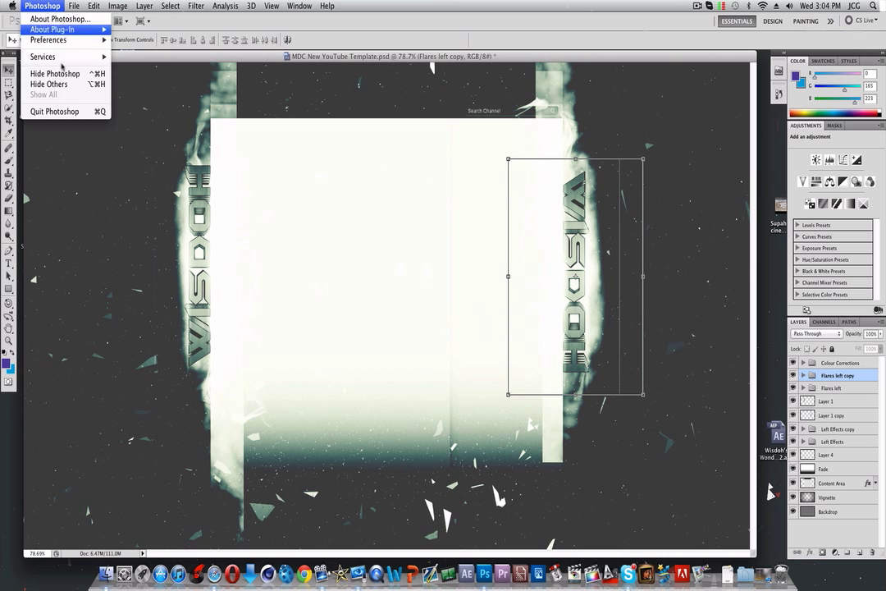
pyautogui.click(62, 111)
pyautogui.press('super+d')
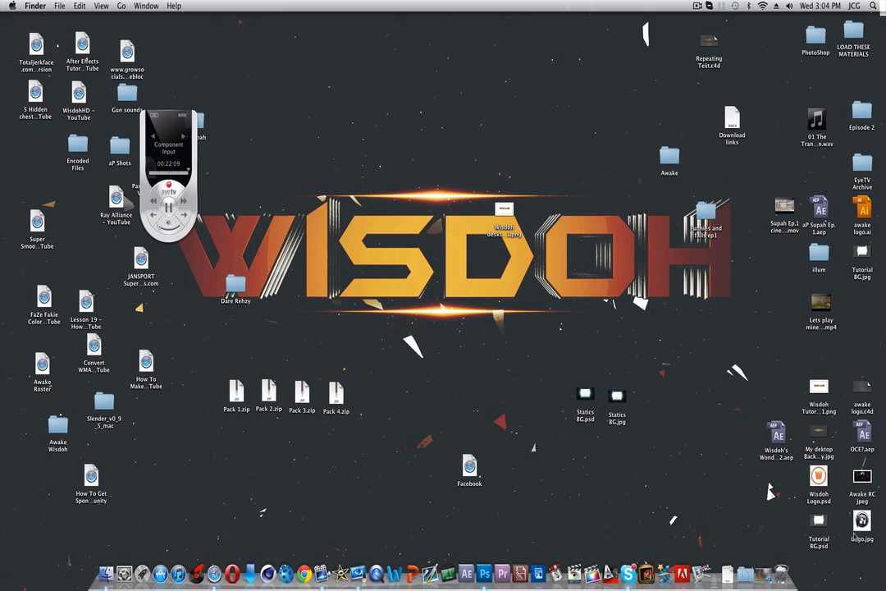
# Step: Move Tutorial BG.psd and Tutorial BG.jpg side by side to the middle of the desktop, below the Wisdoh desktop PNG
pyautogui.moveTo(821, 548); pyautogui.dragTo(492, 313)
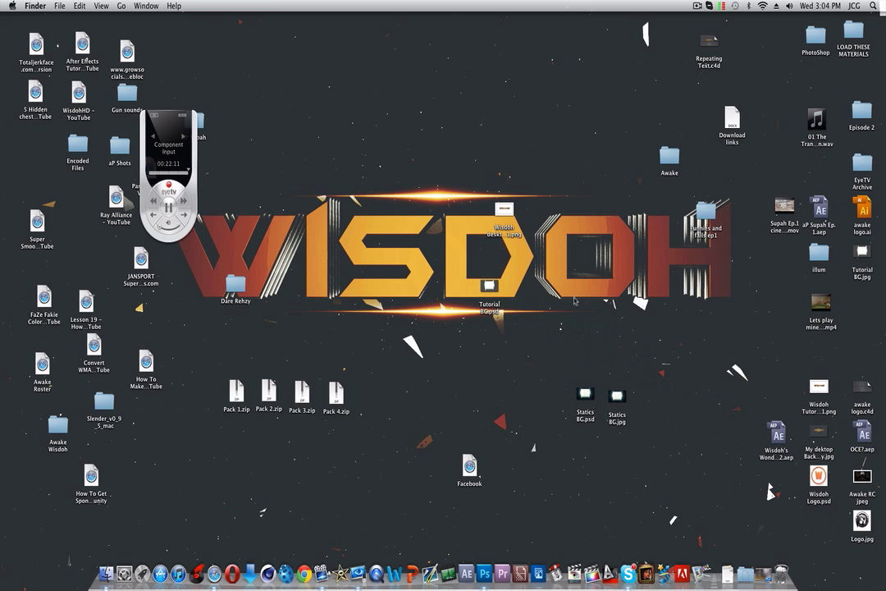
pyautogui.moveTo(871, 274); pyautogui.dragTo(529, 310)
pyautogui.click(610, 314)
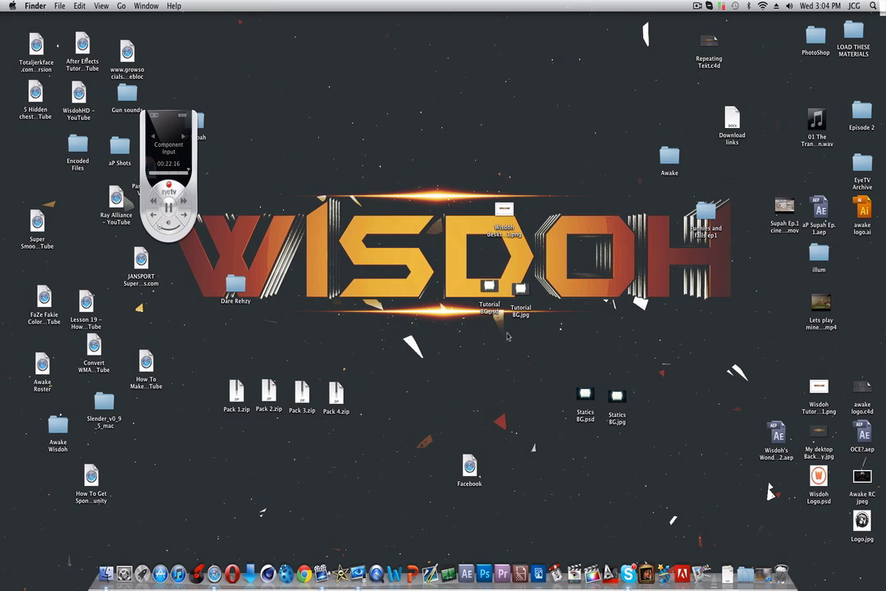
# Step: Switch to Safari and sign out of the YouTube account currently in use
pyautogui.click(214, 574)
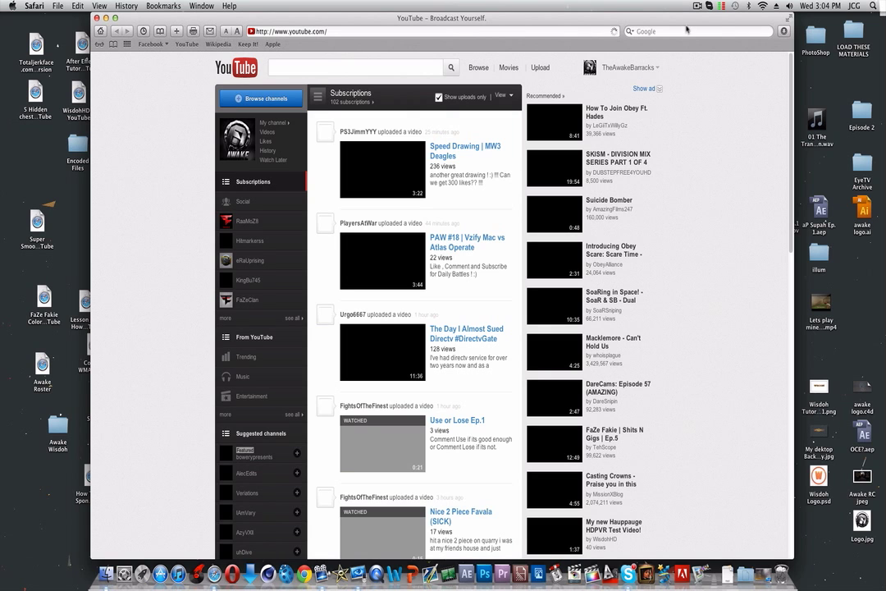
pyautogui.click(634, 68)
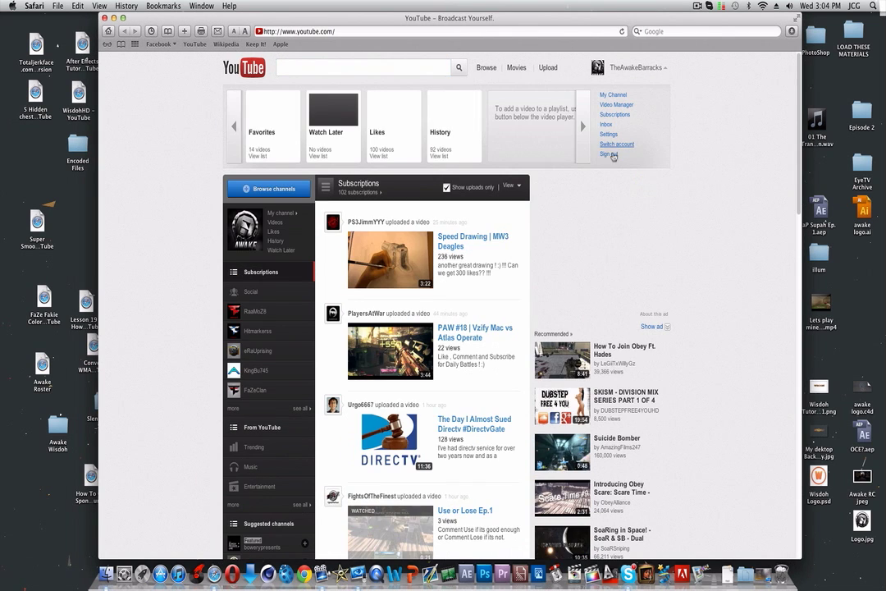
pyautogui.click(612, 155)
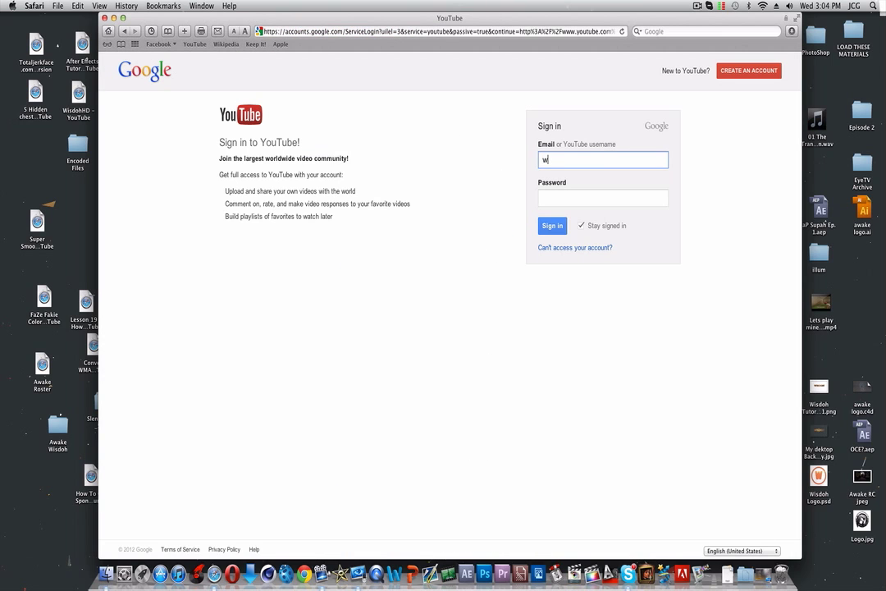
# Step: Sign in to YouTube with the Wisdoh channel's username and account password, re-entering the password after the first attempt
pyautogui.press('Tab')
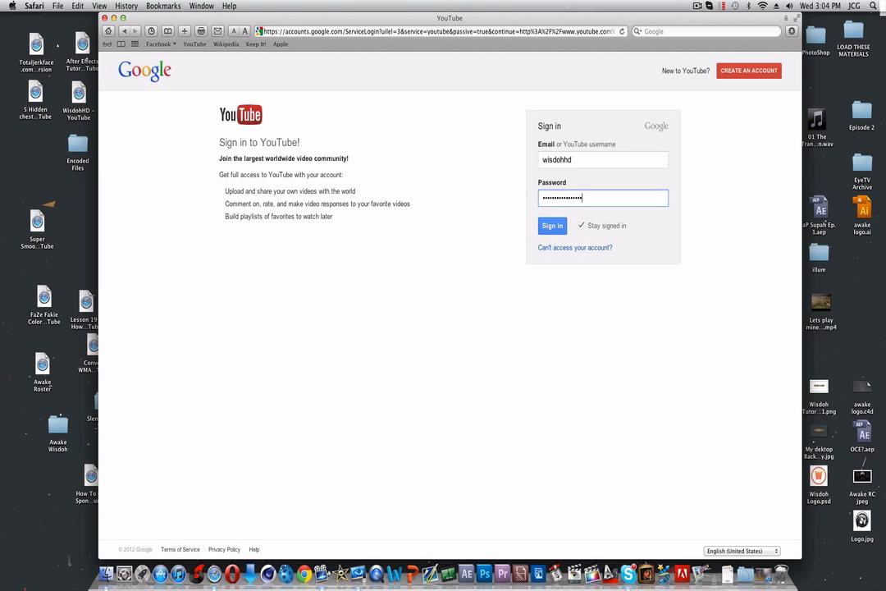
pyautogui.press('Return')
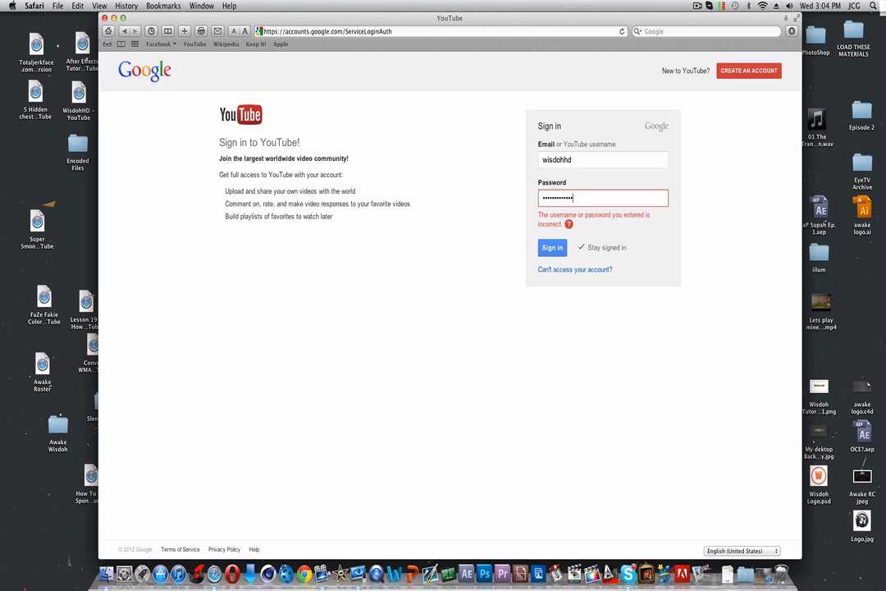
pyautogui.press('Return')
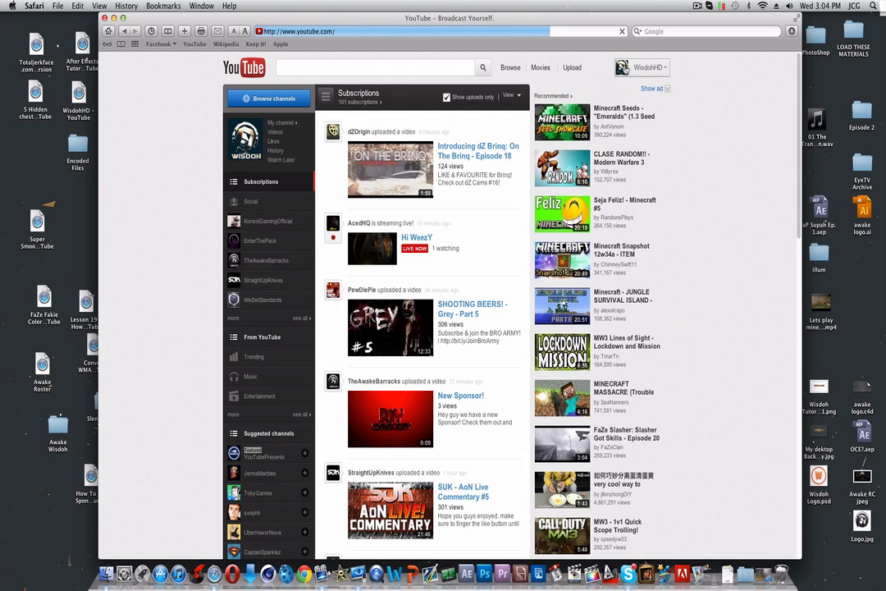
# Step: Go to the signed-in account's own channel page and open its channel settings
pyautogui.click(625, 67)
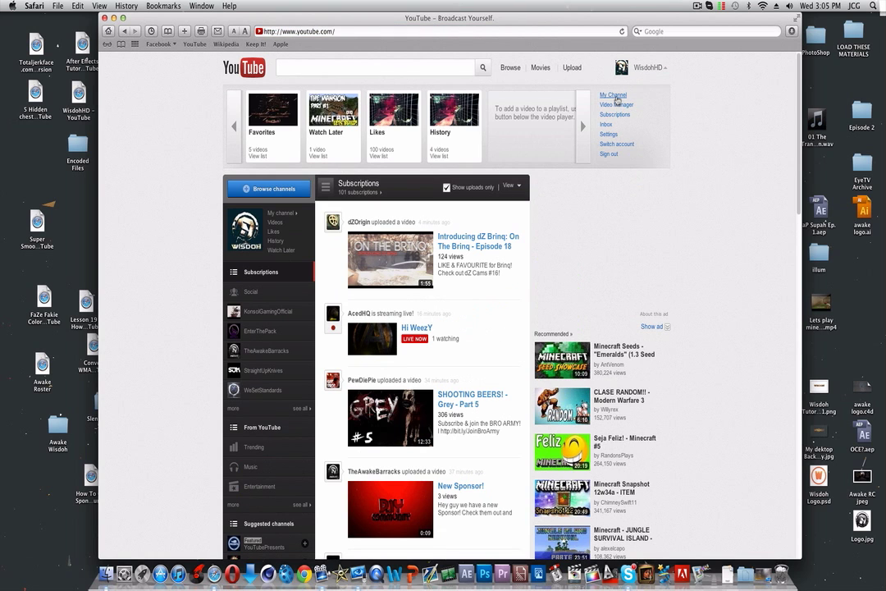
pyautogui.click(613, 95)
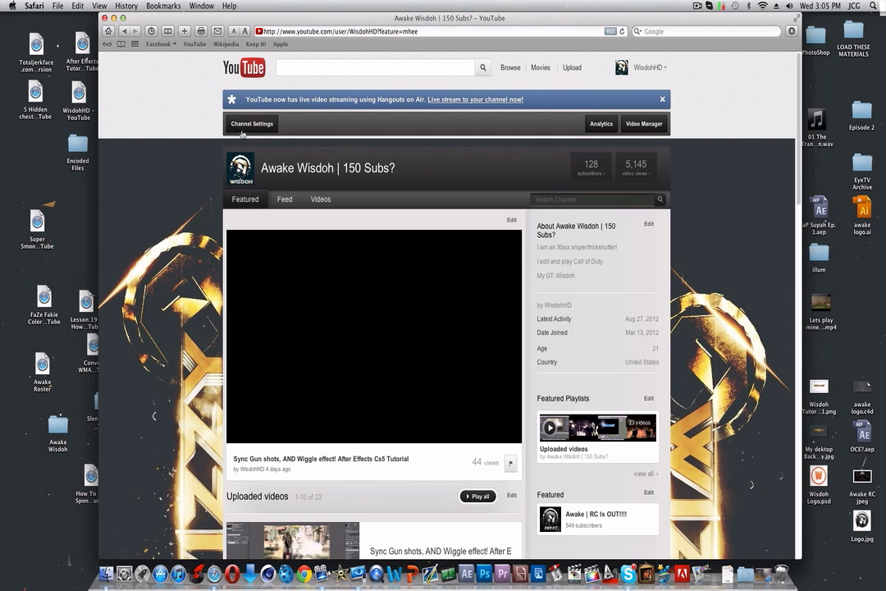
pyautogui.click(262, 127)
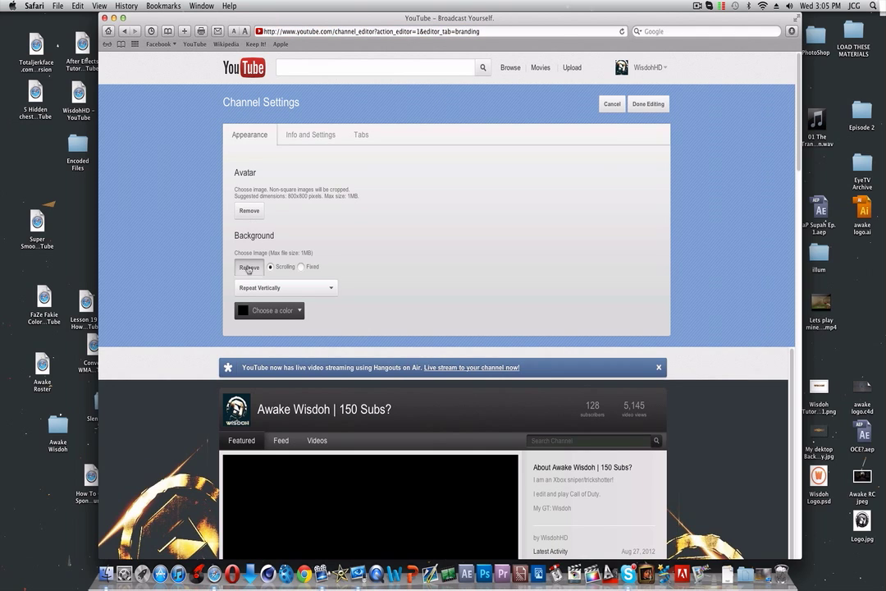
# Step: Remove the current channel background and upload Tutorial BG.jpg from the Desktop in its place
pyautogui.click(251, 268)
pyautogui.click(253, 267)
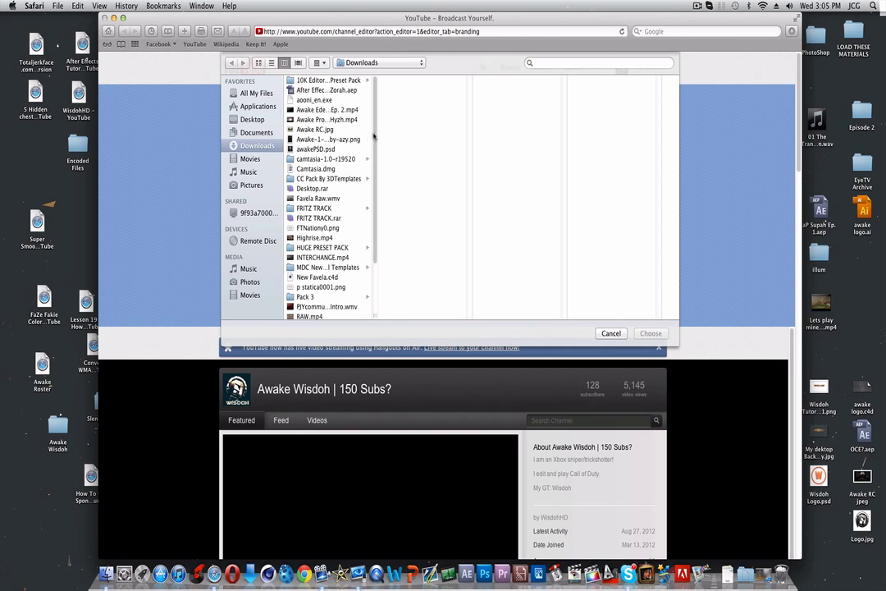
pyautogui.scroll(-5, 333, 229)
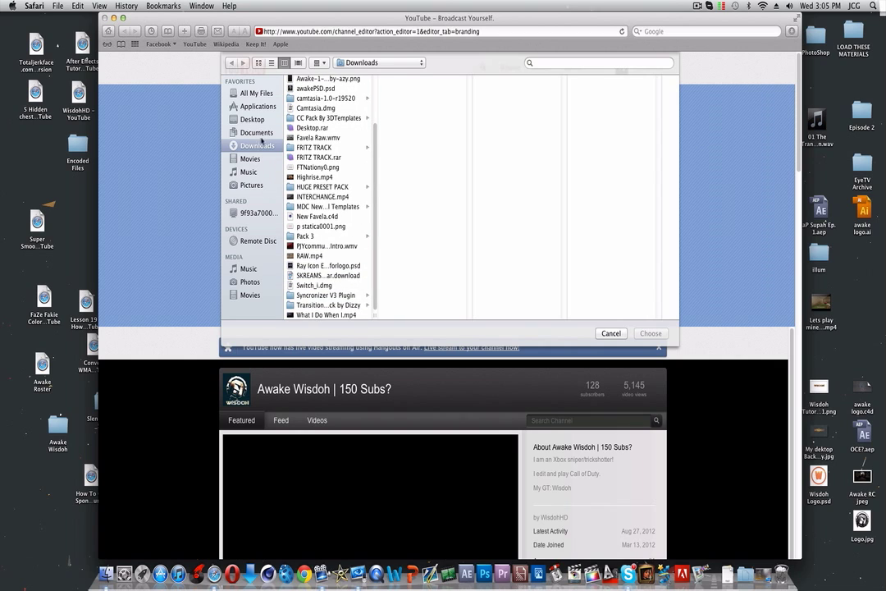
pyautogui.click(252, 119)
pyautogui.scroll(-10, 345, 213)
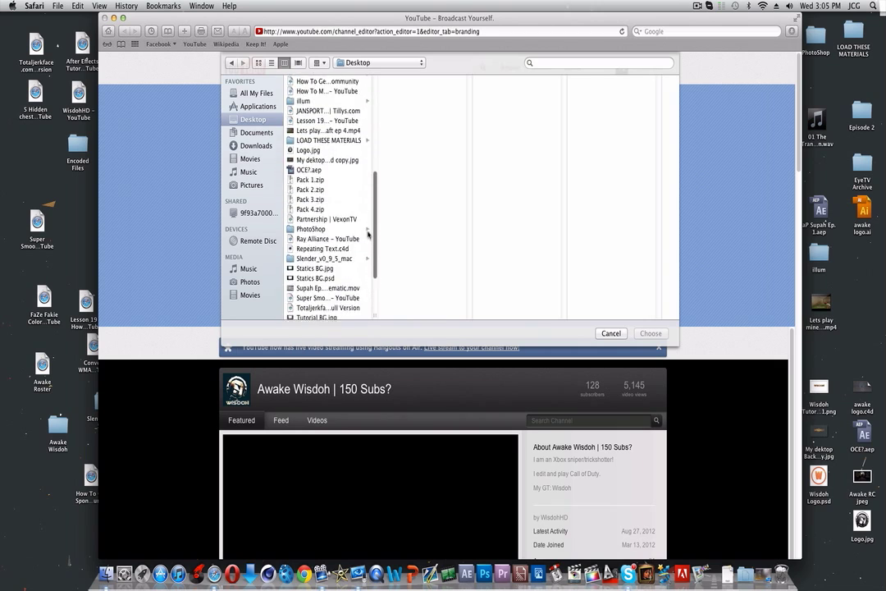
pyautogui.scroll(-3, 367, 233)
pyautogui.doubleClick(316, 214)
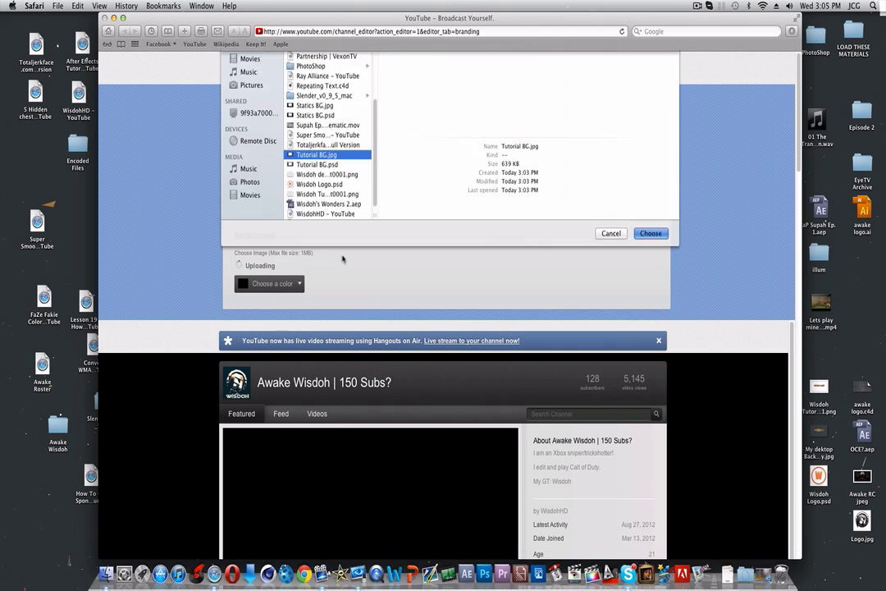
# Step: Examine the uploaded background along both sides of the channel preview, and cancel the channel settings changes
pyautogui.scroll(-3, 286, 196)
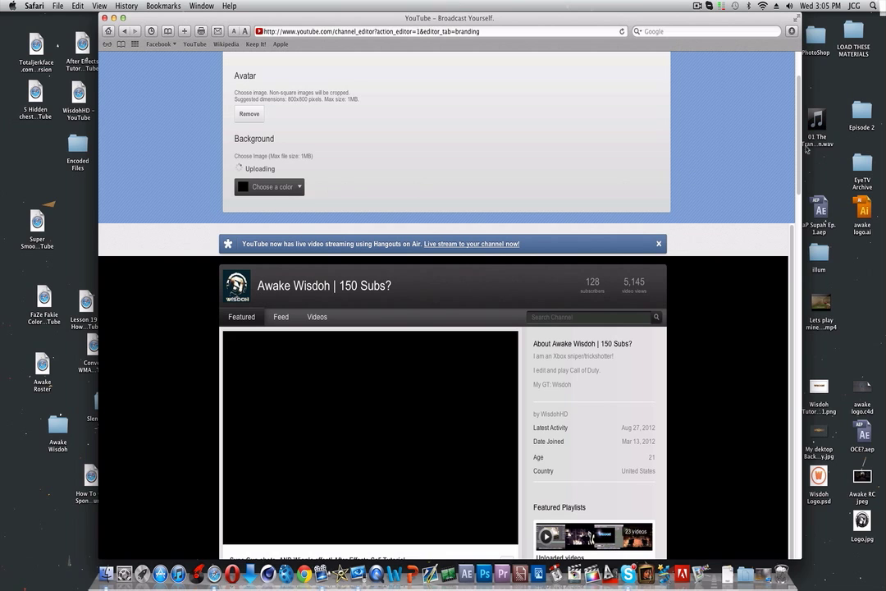
pyautogui.scroll(-3, 801, 176)
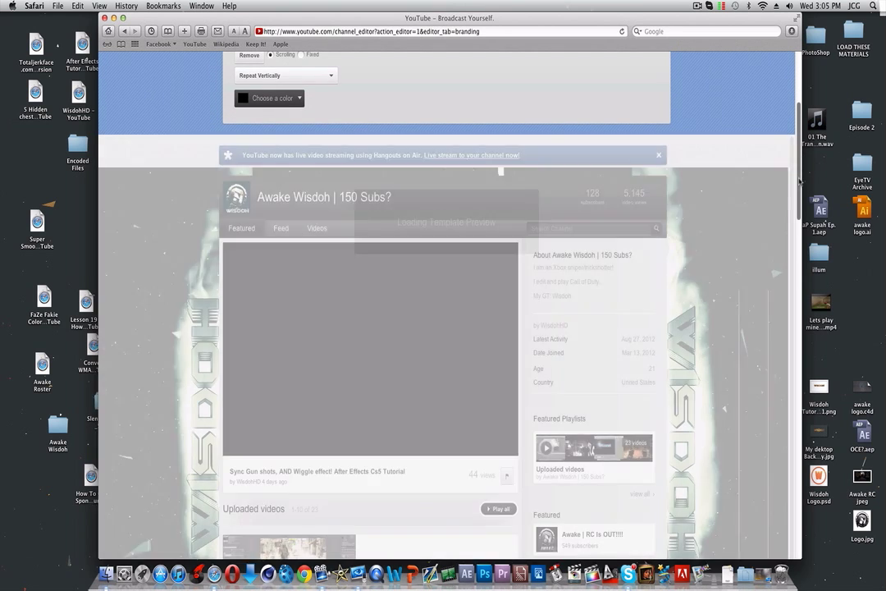
pyautogui.moveTo(800, 180); pyautogui.dragTo(801, 205)
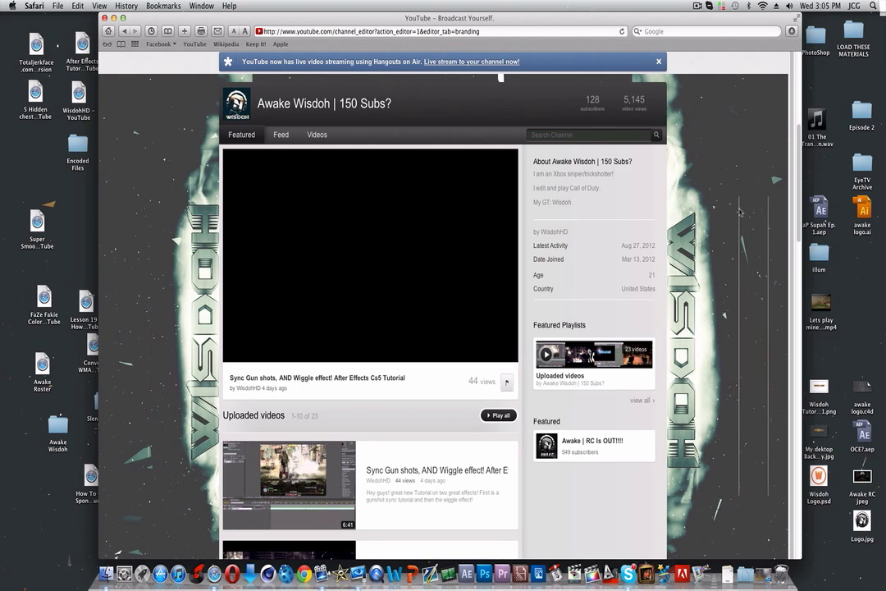
pyautogui.scroll(-2, 796, 212)
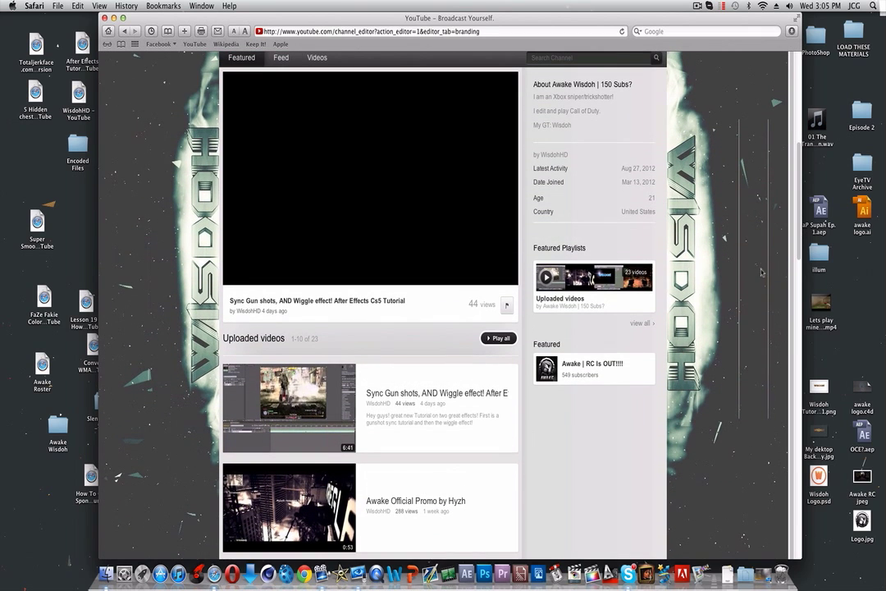
pyautogui.scroll(5, 767, 246)
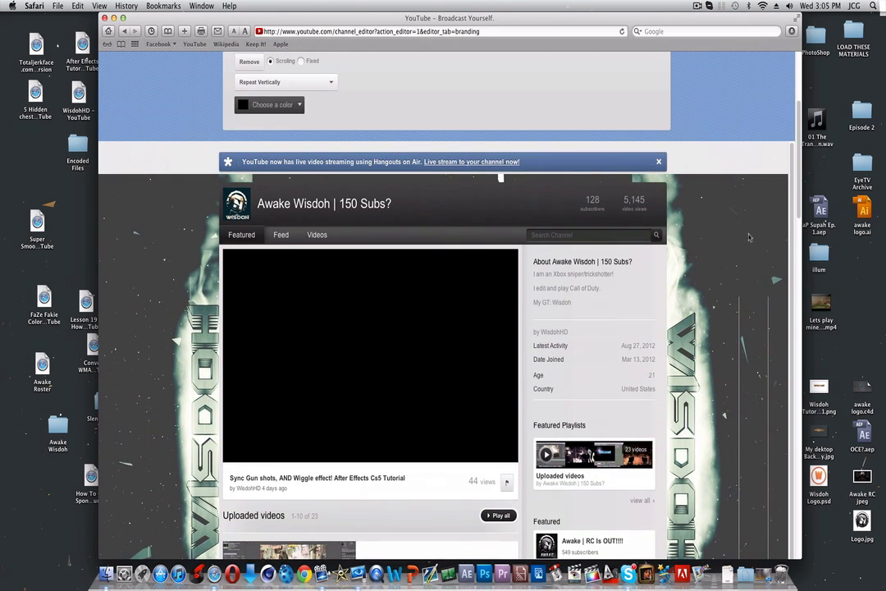
pyautogui.scroll(6, 608, 205)
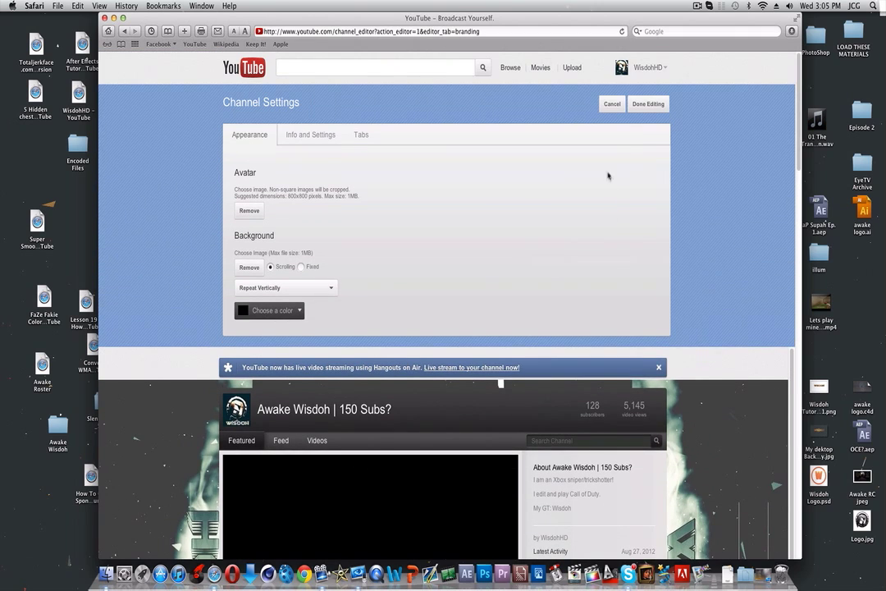
pyautogui.click(612, 103)
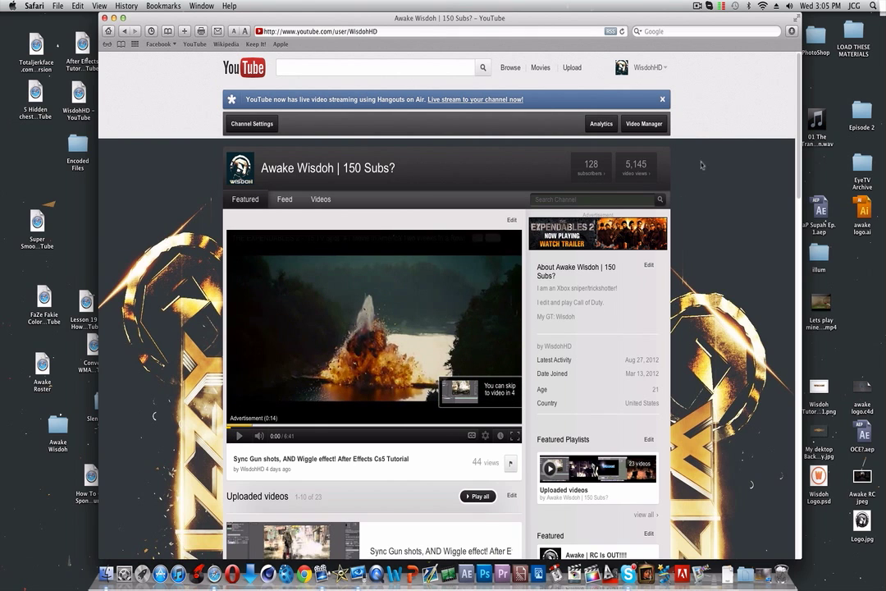
pyautogui.scroll(-3, 800, 134)
pyautogui.moveTo(802, 134); pyautogui.dragTo(801, 86)
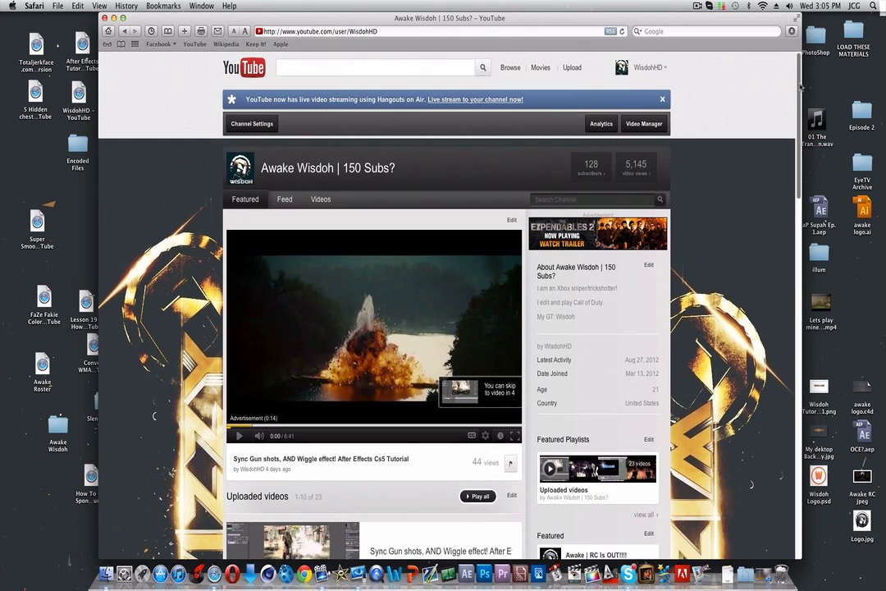
pyautogui.click(697, 7)
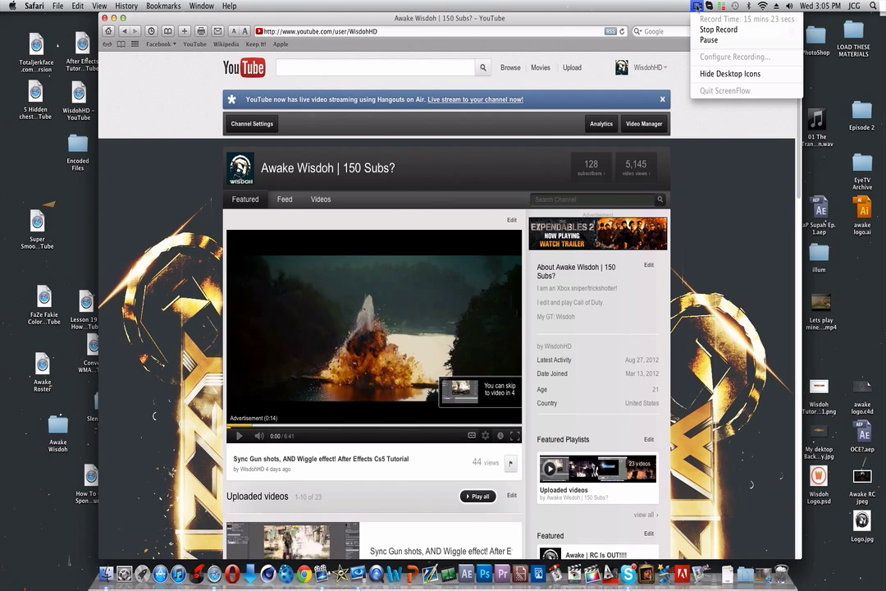